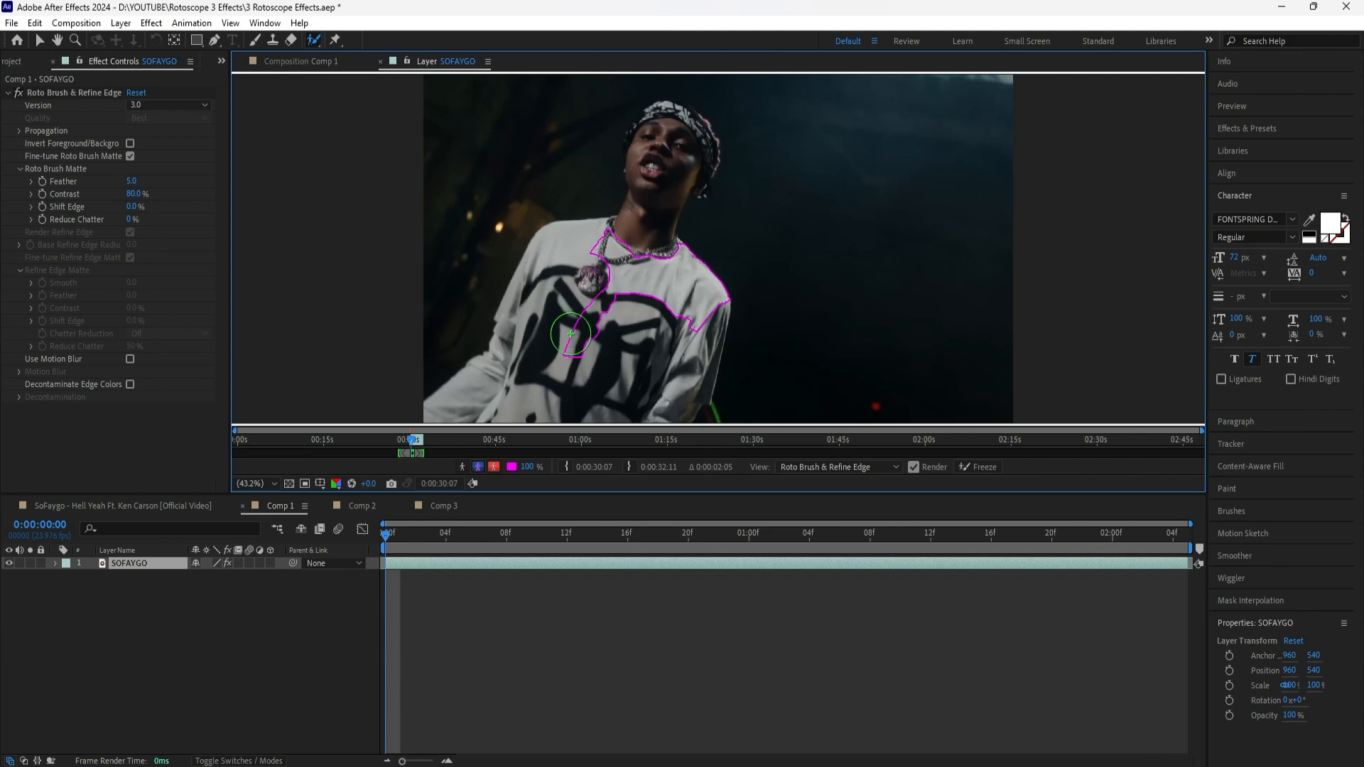
Freeze the Roto Brush matte of the SOFAYGO layer and return to the Comp 1 composition view
{"action": "key", "text": "space"}
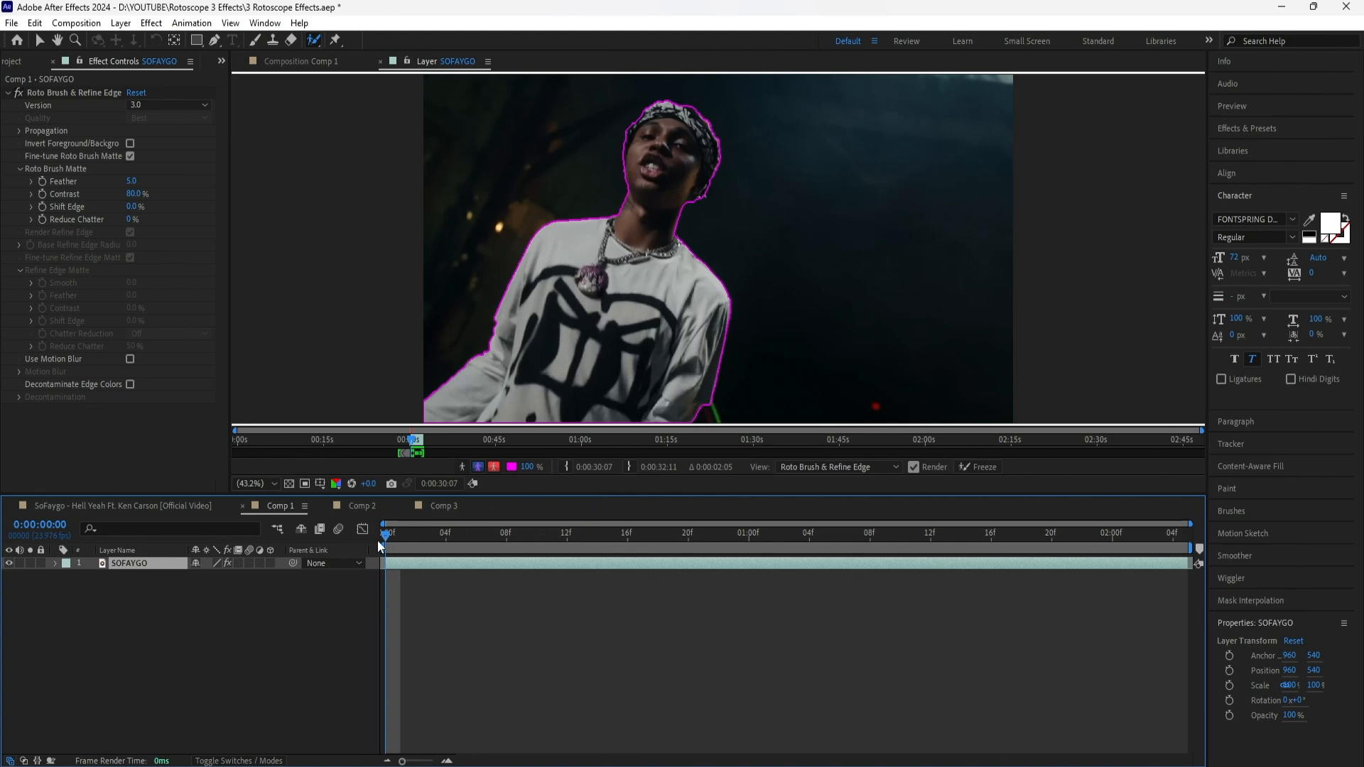
{"action": "mouse_move", "coordinate": [386, 535]}
{"action": "left_mouse_down"}
{"action": "mouse_move", "coordinate": [741, 551]}
{"action": "mouse_move", "coordinate": [982, 534]}
{"action": "mouse_move", "coordinate": [1176, 554]}
{"action": "mouse_move", "coordinate": [658, 573]}
{"action": "mouse_move", "coordinate": [385, 561]}
{"action": "left_mouse_up"}
{"action": "left_click", "coordinate": [987, 466]}
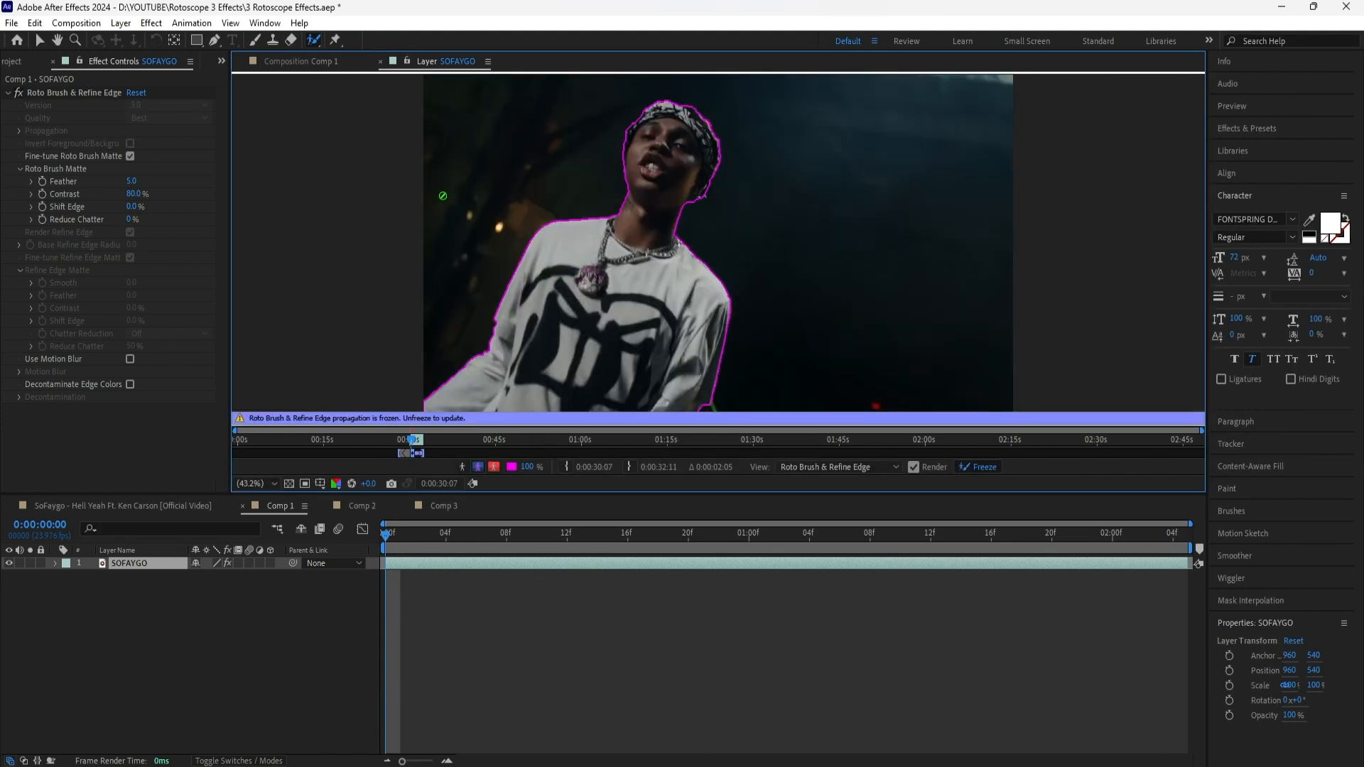
{"action": "left_click", "coordinate": [317, 65]}
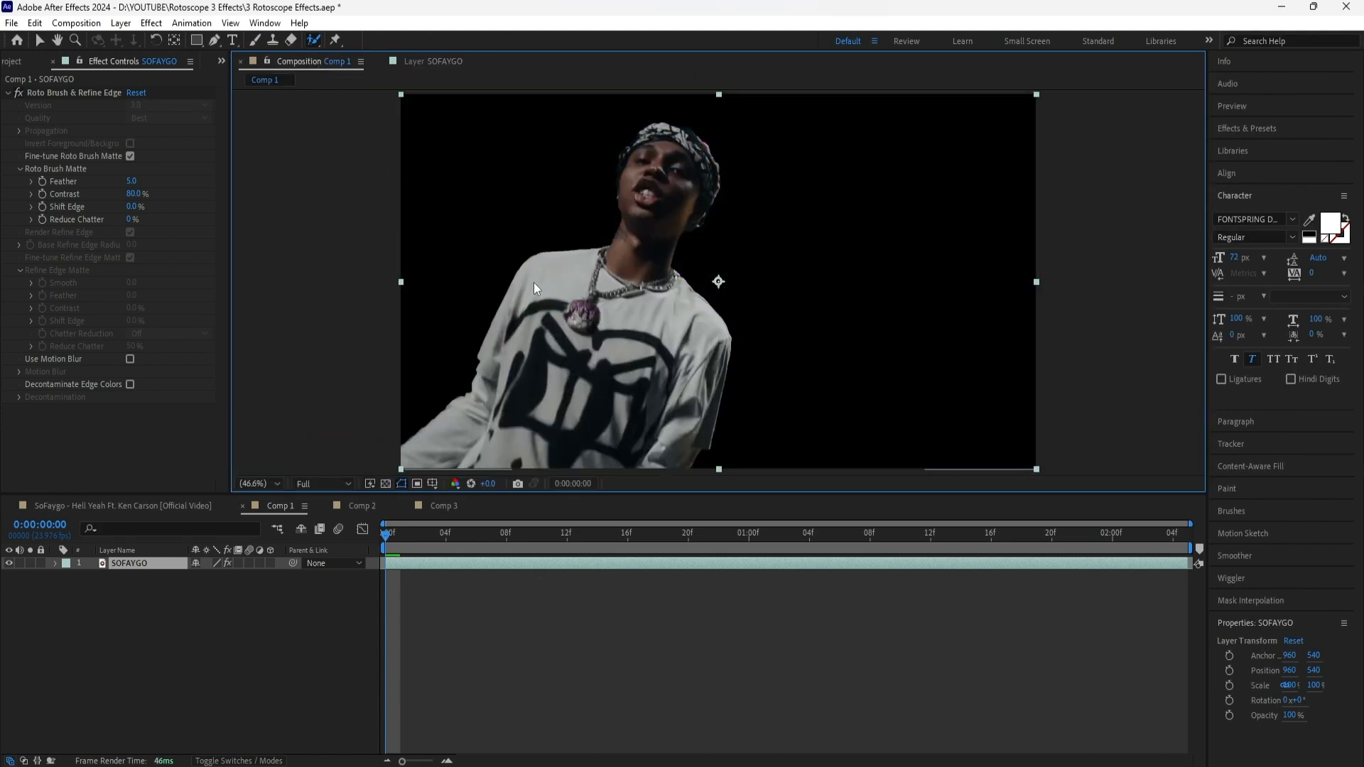
Set the Roto Brush Matte's Feather to 10 and Shift Edge to -70%, and check the cutout against the transparency grid
{"action": "key", "text": "v"}
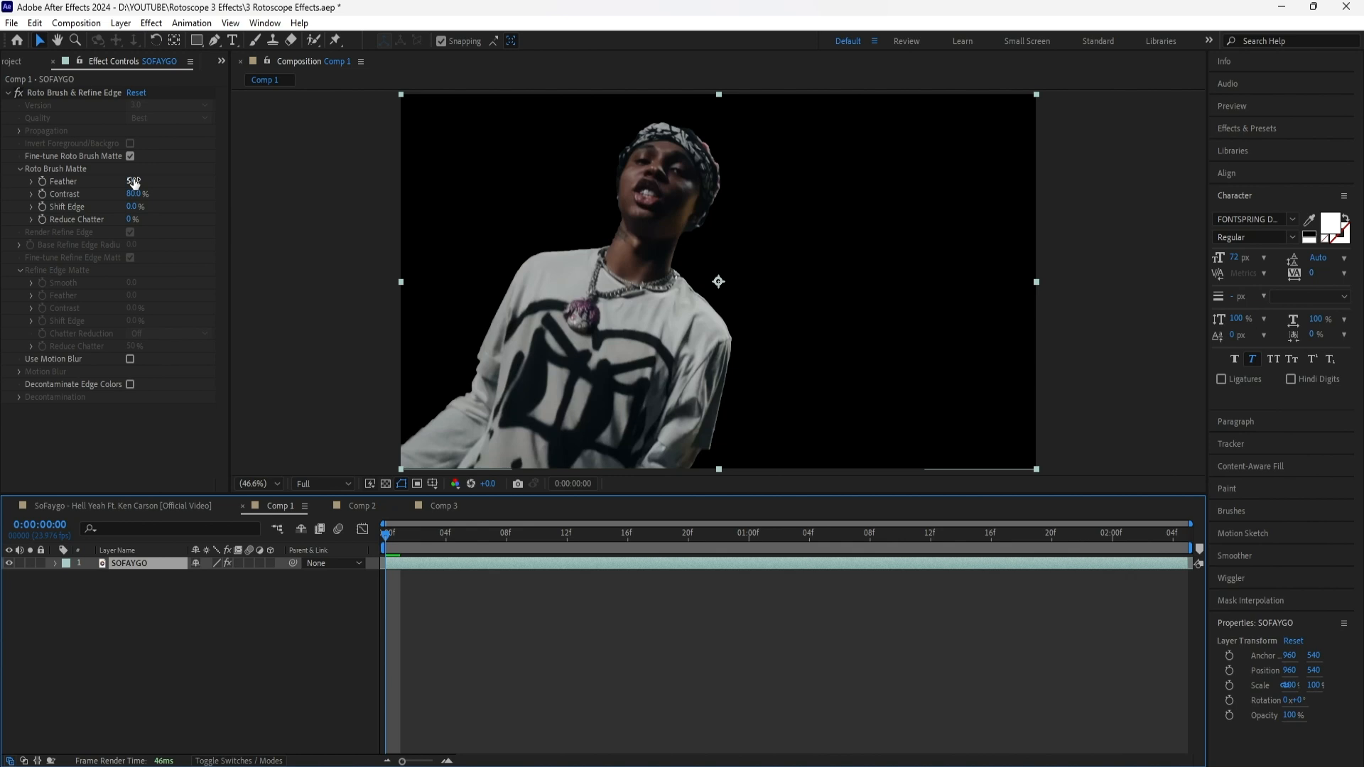
{"action": "type", "text": "10"}
{"action": "key", "text": "Return"}
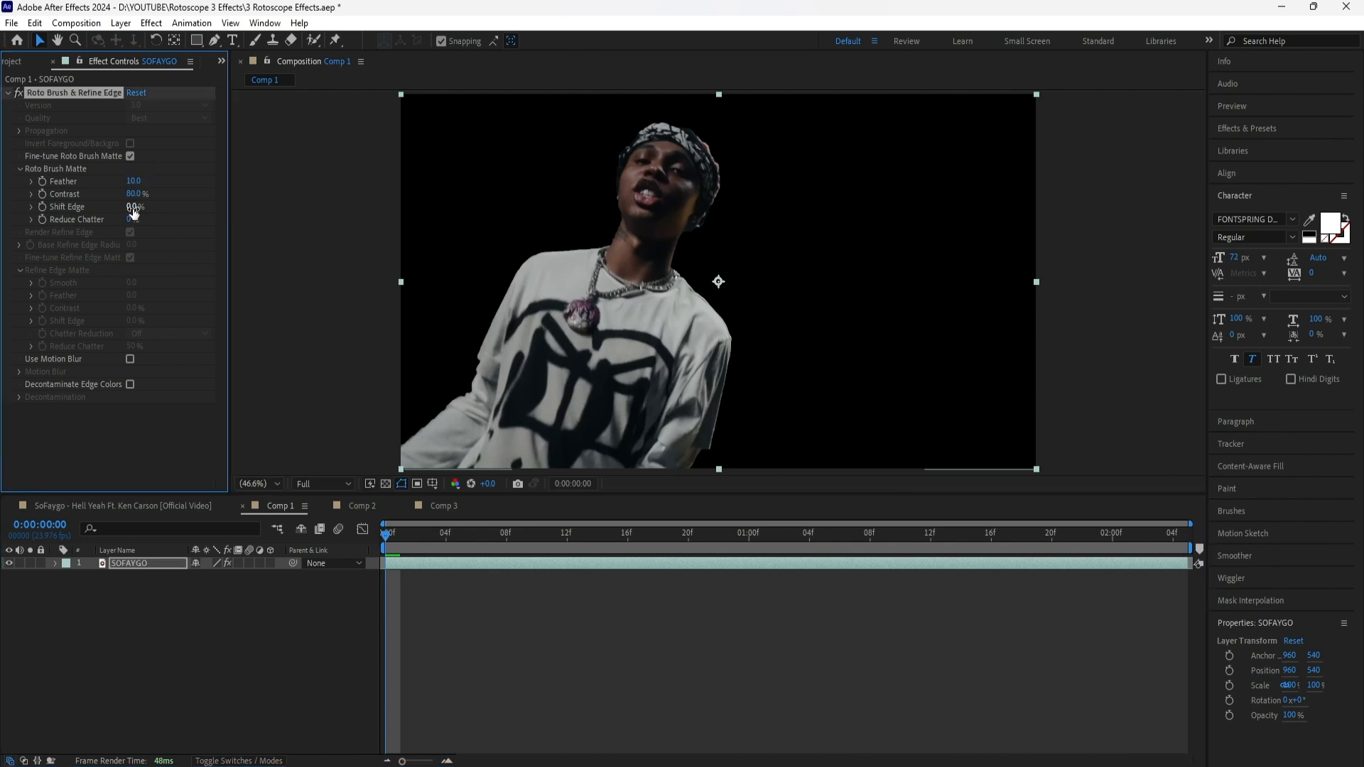
{"action": "left_click_drag", "start_coordinate": [133, 211], "coordinate": [87, 212]}
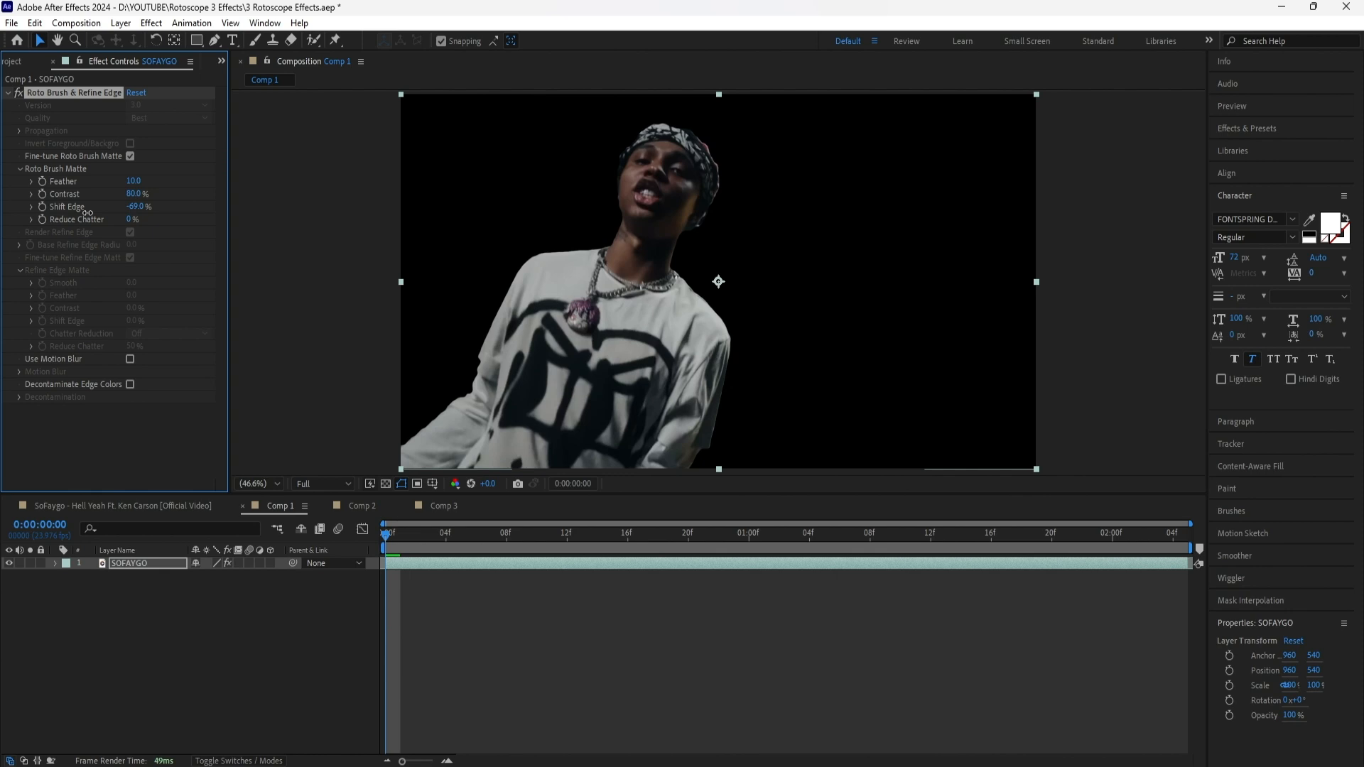
{"action": "left_click", "coordinate": [386, 484]}
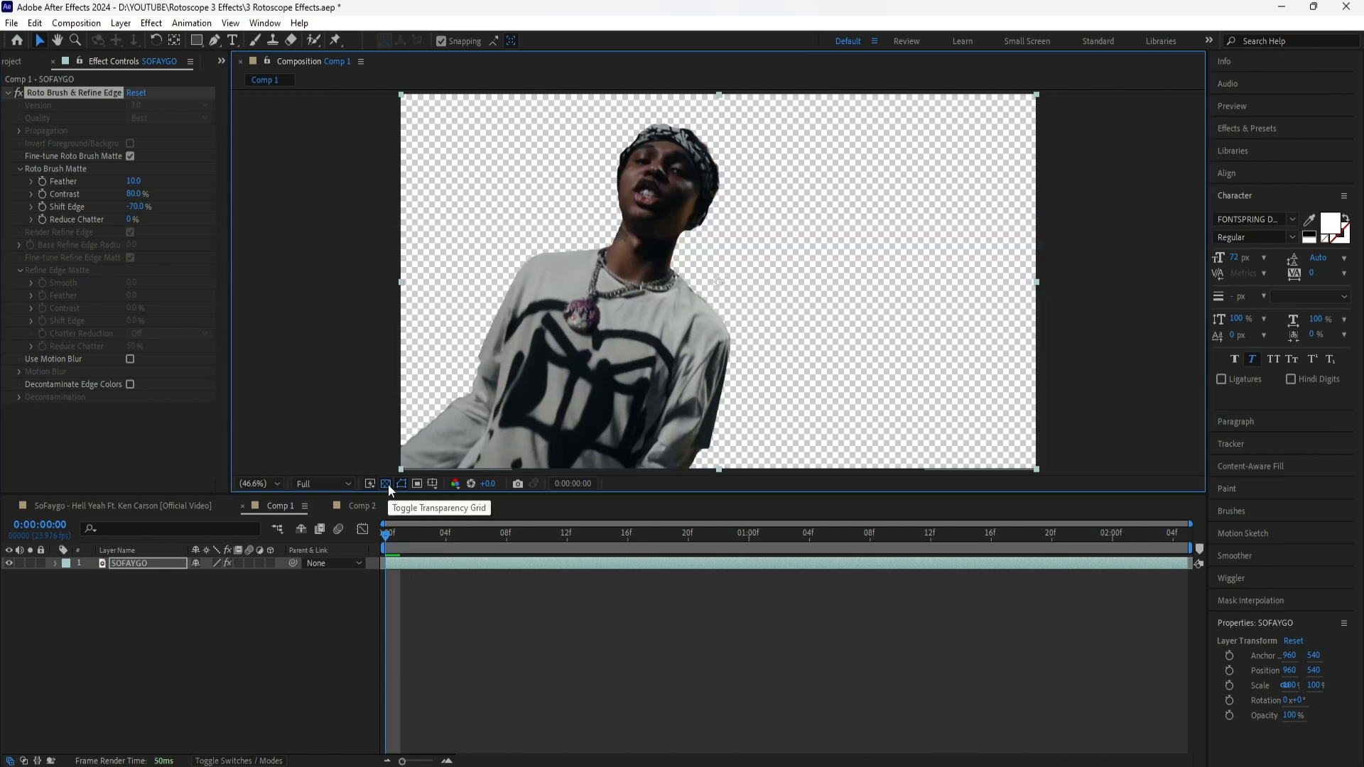
{"action": "left_click", "coordinate": [400, 546]}
{"action": "left_click_drag", "start_coordinate": [398, 544], "coordinate": [385, 544]}
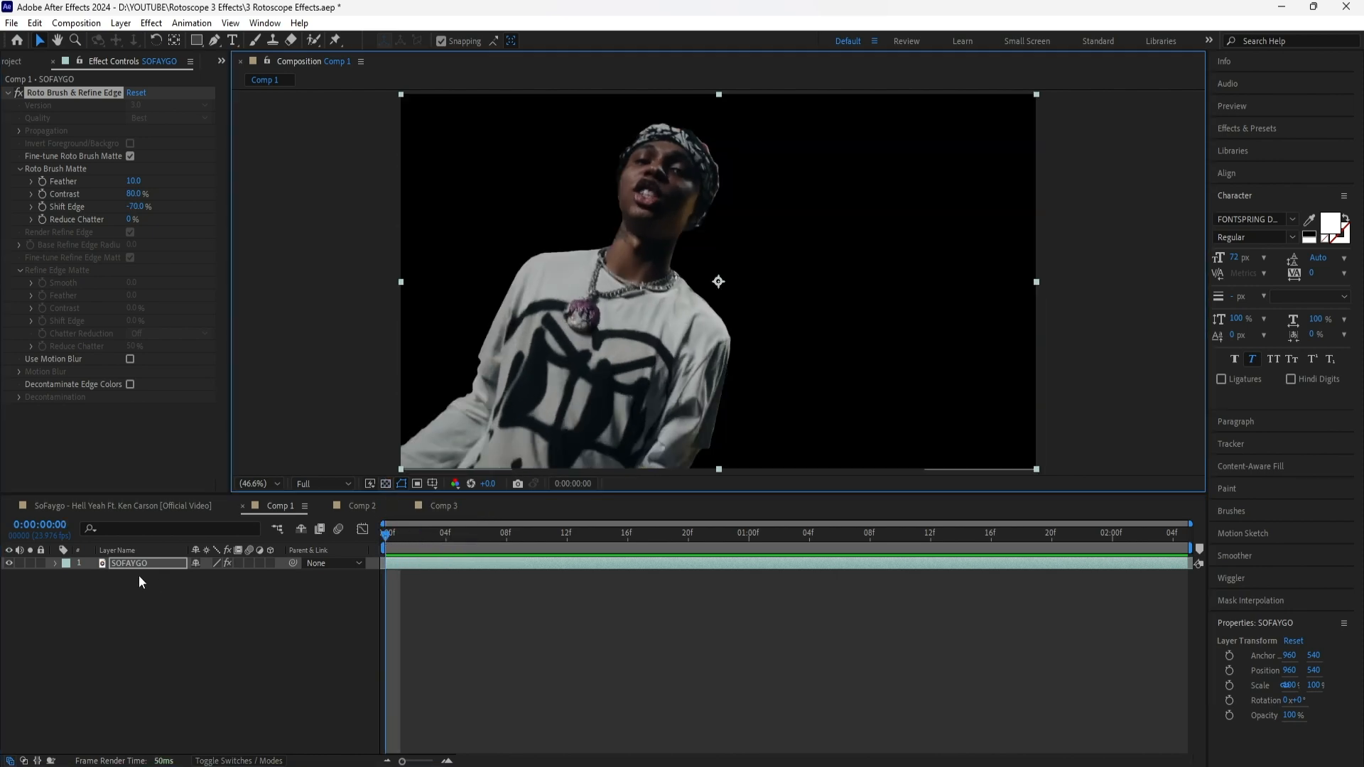
Duplicate the SOFAYGO layer, place the copy beneath the original and rename it SOFAYGO BG
{"action": "left_click", "coordinate": [140, 564]}
{"action": "key", "text": "ctrl+d"}
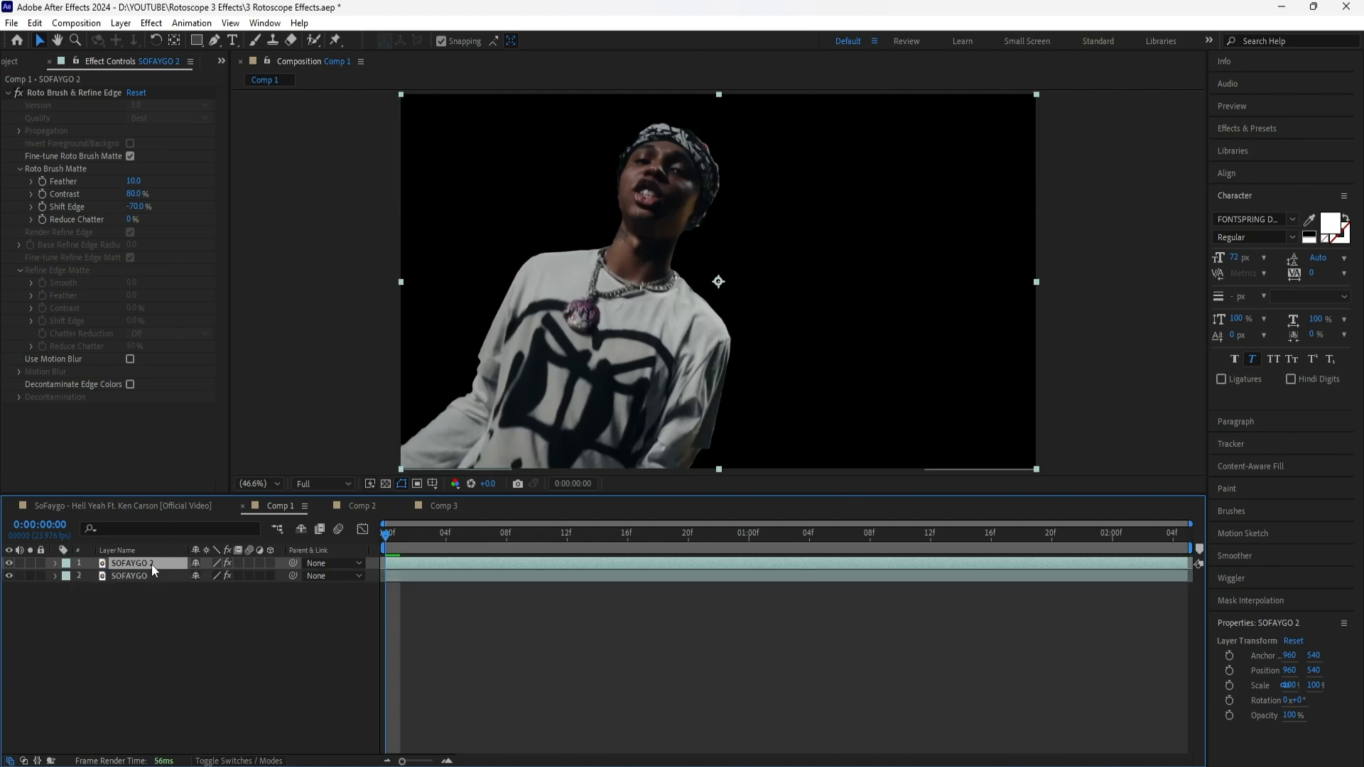
{"action": "left_click_drag", "start_coordinate": [152, 564], "coordinate": [156, 600]}
{"action": "right_click", "coordinate": [155, 578]}
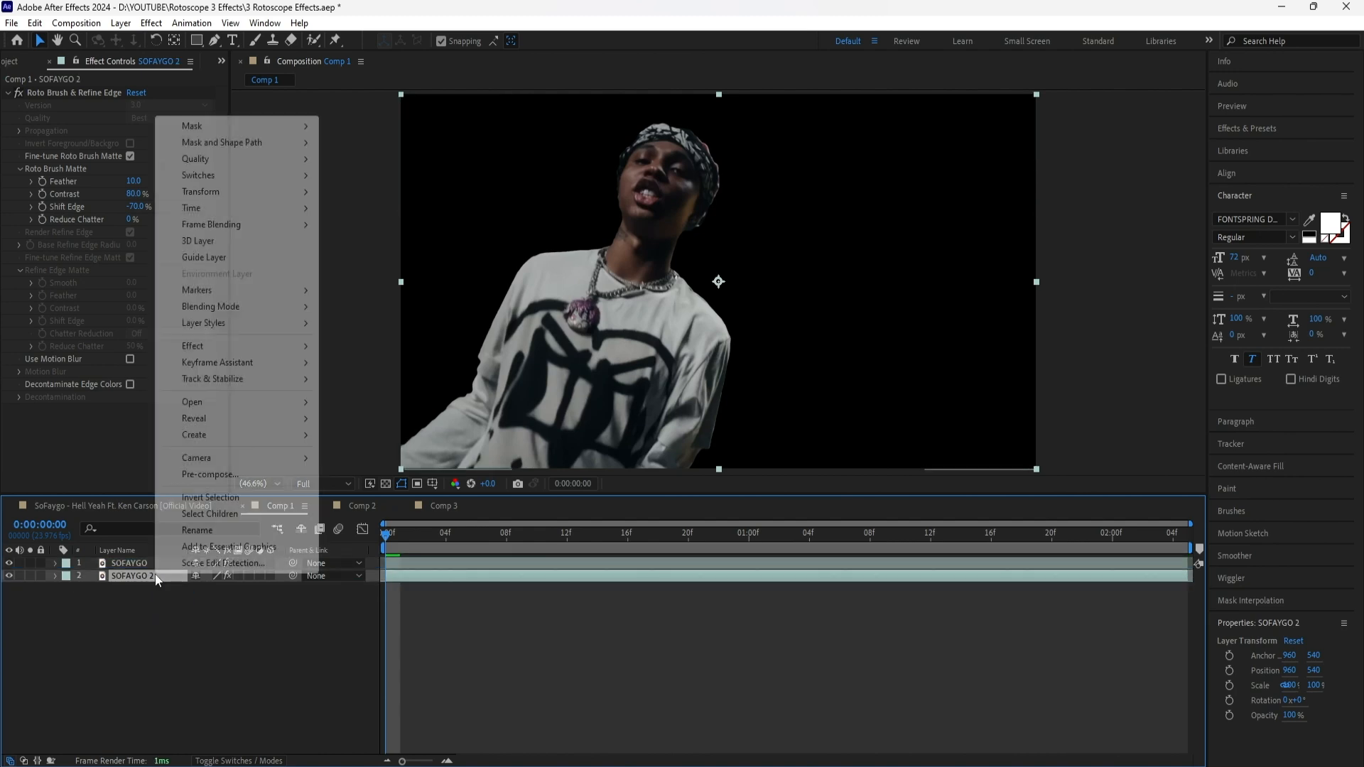
{"action": "left_click", "coordinate": [213, 547]}
{"action": "left_click", "coordinate": [174, 574]}
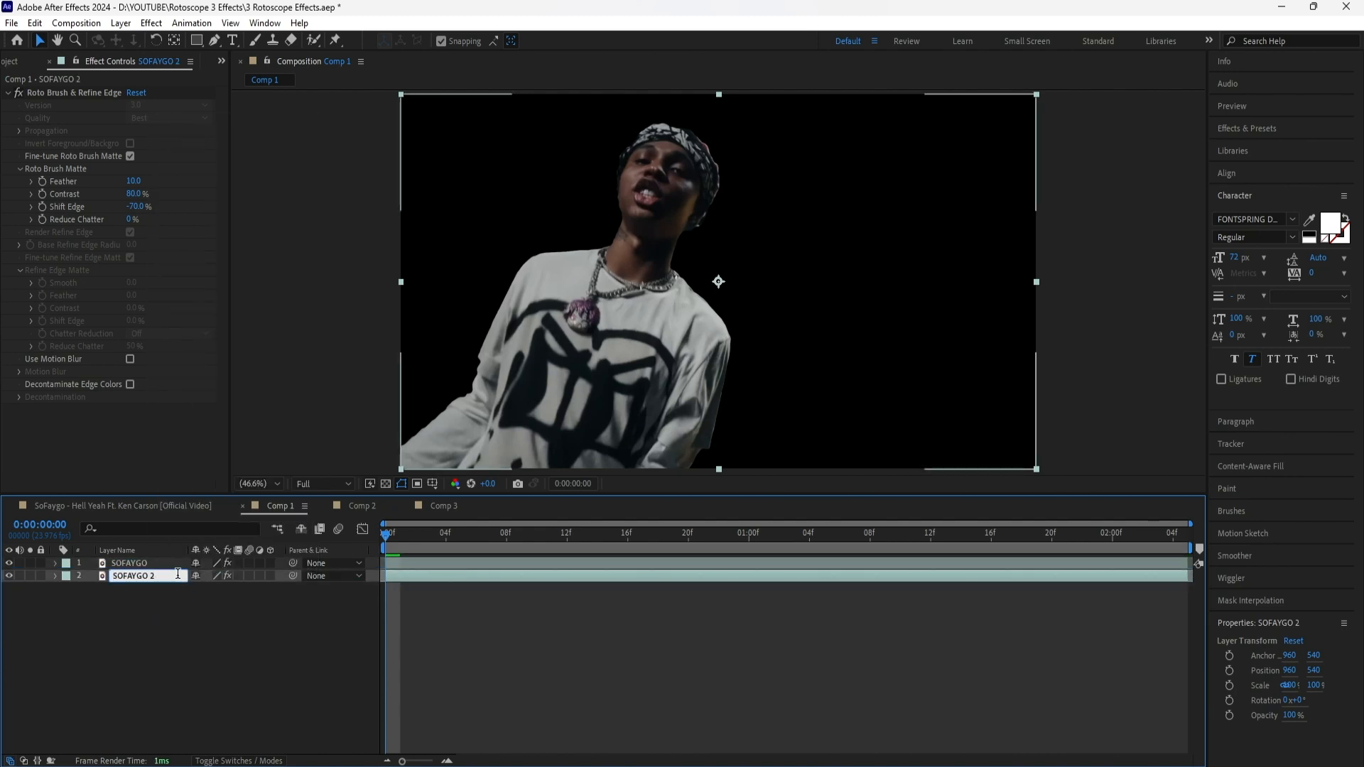
{"action": "key", "text": "Return"}
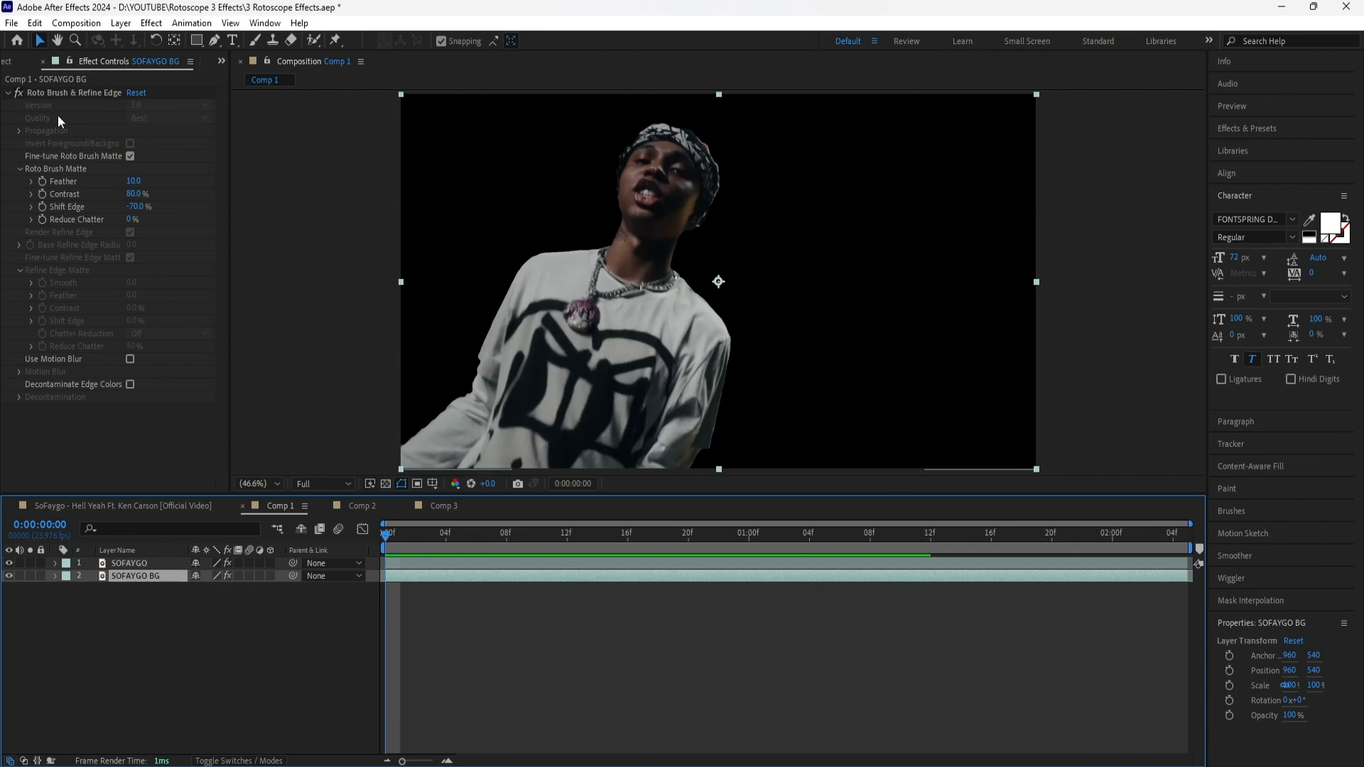
Replace the Roto Brush & Refine Edge effect on SOFAYGO BG with a Motion Tile effect
{"action": "left_click", "coordinate": [79, 91]}
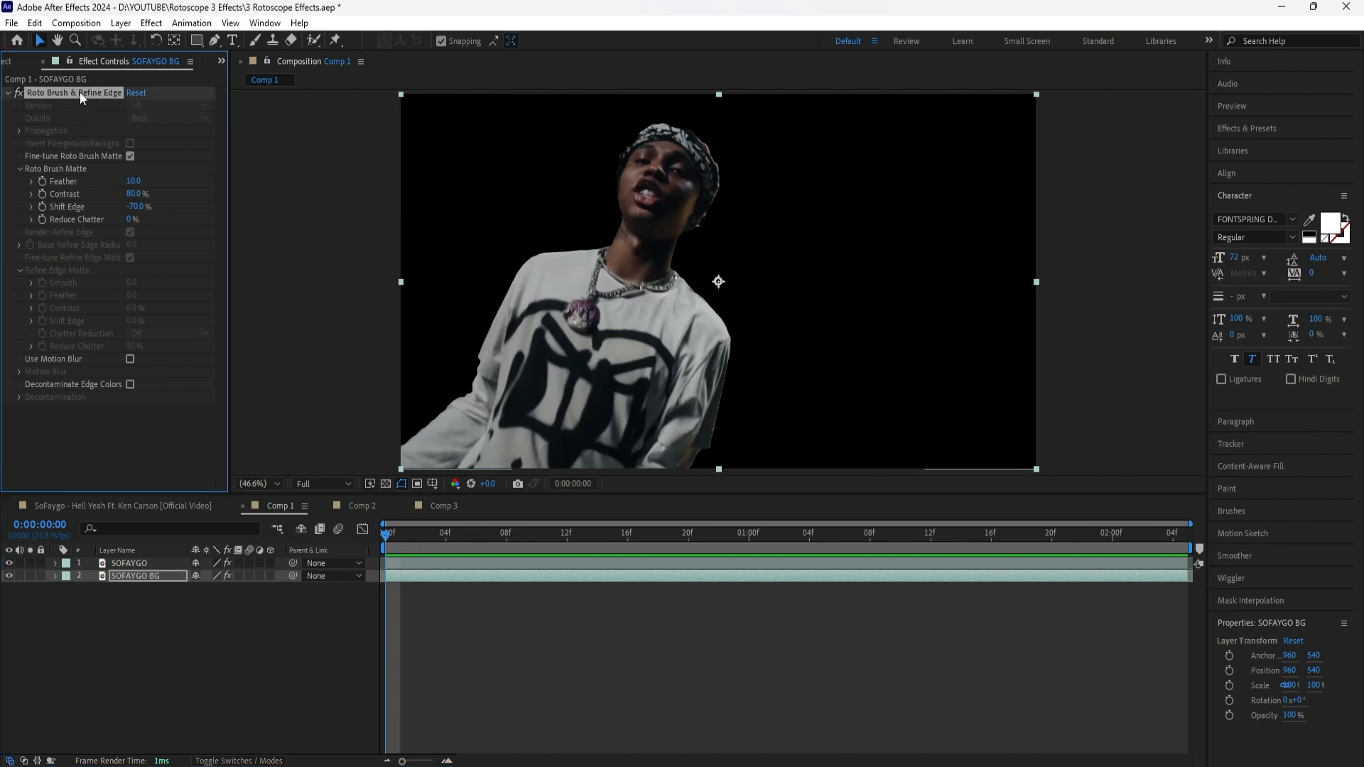
{"action": "key", "text": "Delete"}
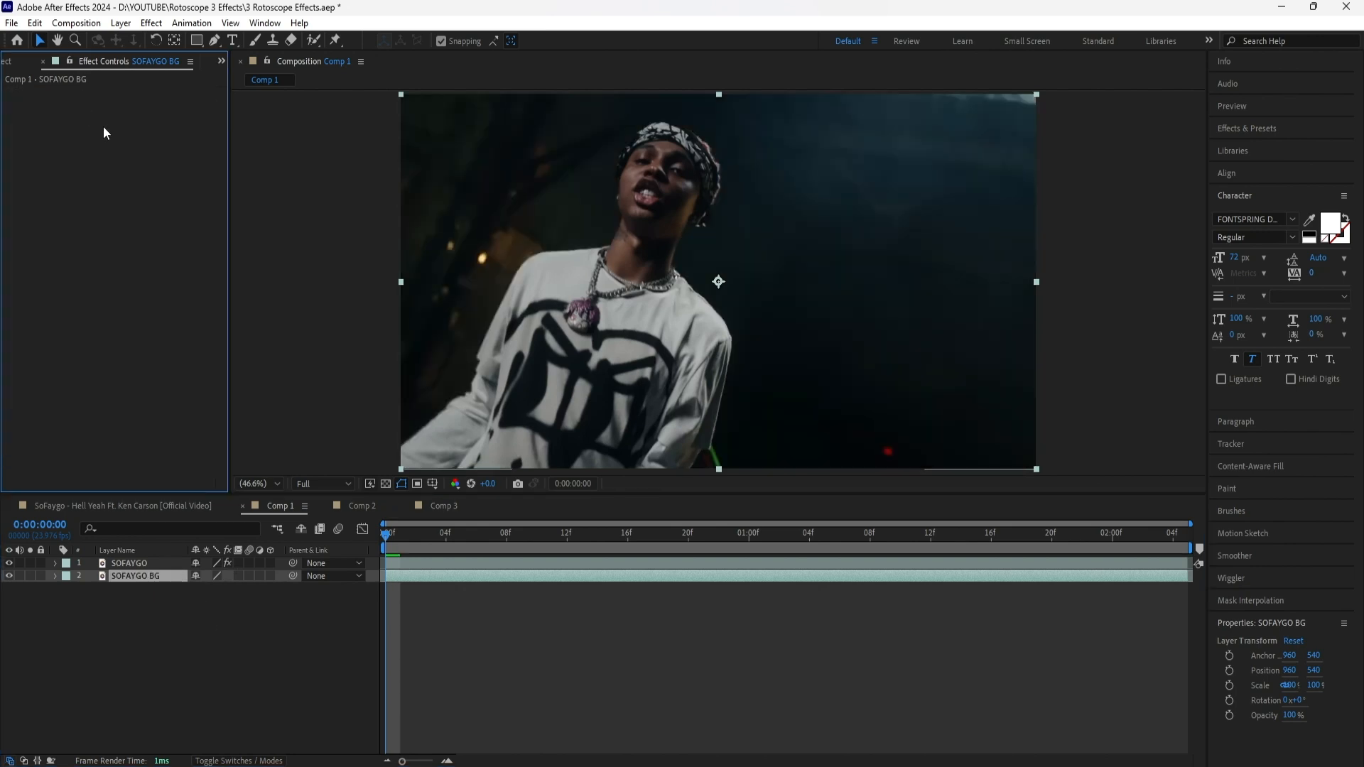
{"action": "left_click", "coordinate": [1276, 131]}
{"action": "type", "text": "motion"}
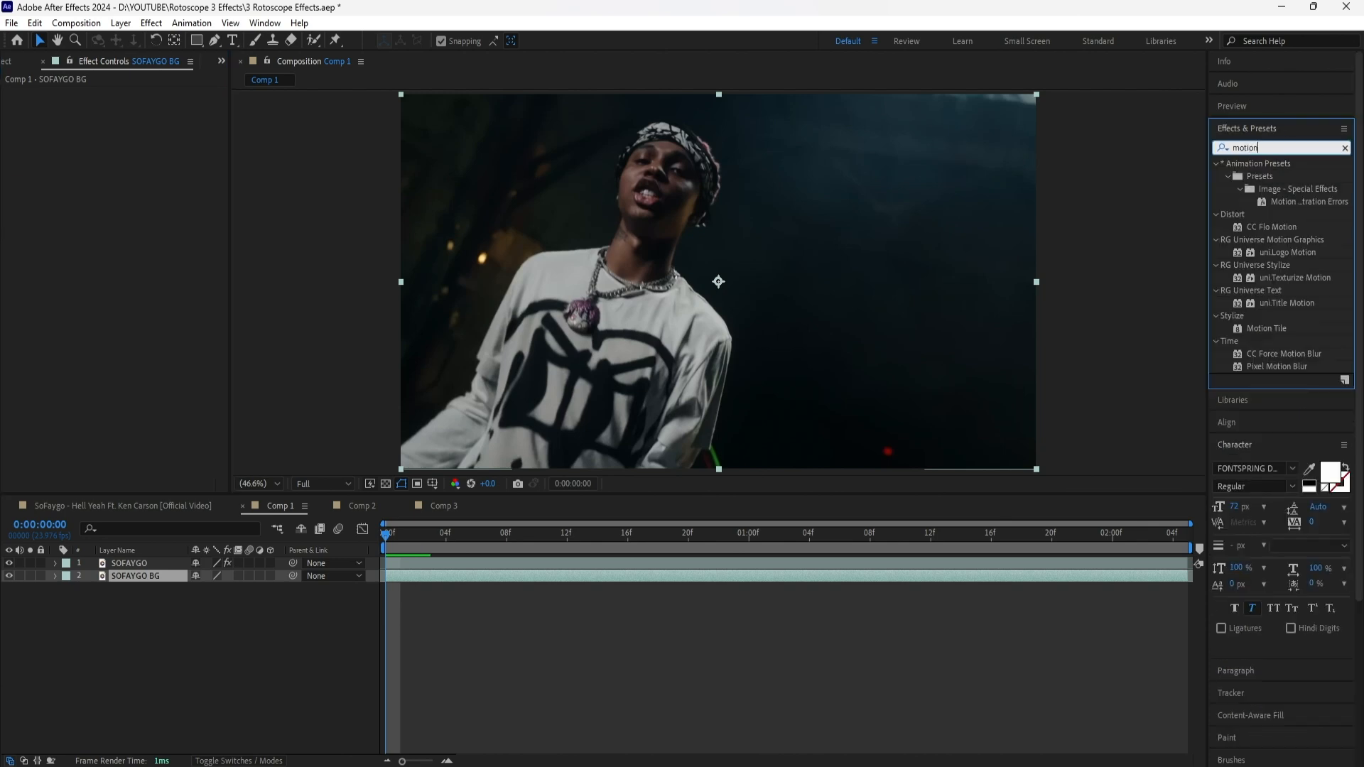
{"action": "double_click", "coordinate": [1266, 328]}
Set the Motion Tile's Output Width and Output Height to 600 and enable Mirror Edges
{"action": "left_click", "coordinate": [136, 143]}
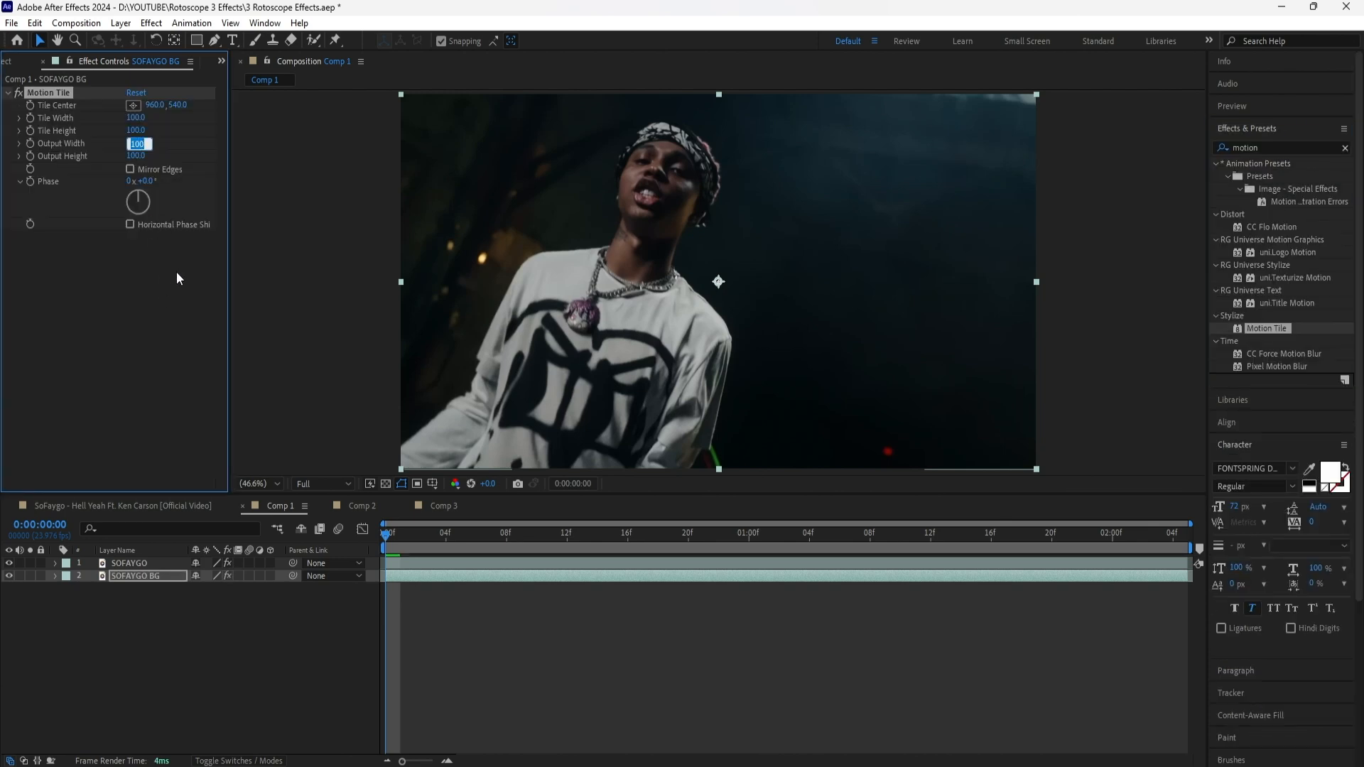
{"action": "type", "text": "600"}
{"action": "key", "text": "Tab"}
{"action": "type", "text": "600"}
{"action": "left_click", "coordinate": [130, 169]}
Add a Transform effect to SOFAYGO BG and reveal its starting Position and Rotation keyframes at 0:00:00:00
{"action": "left_click", "coordinate": [141, 576]}
{"action": "key", "text": "ctrl+5"}
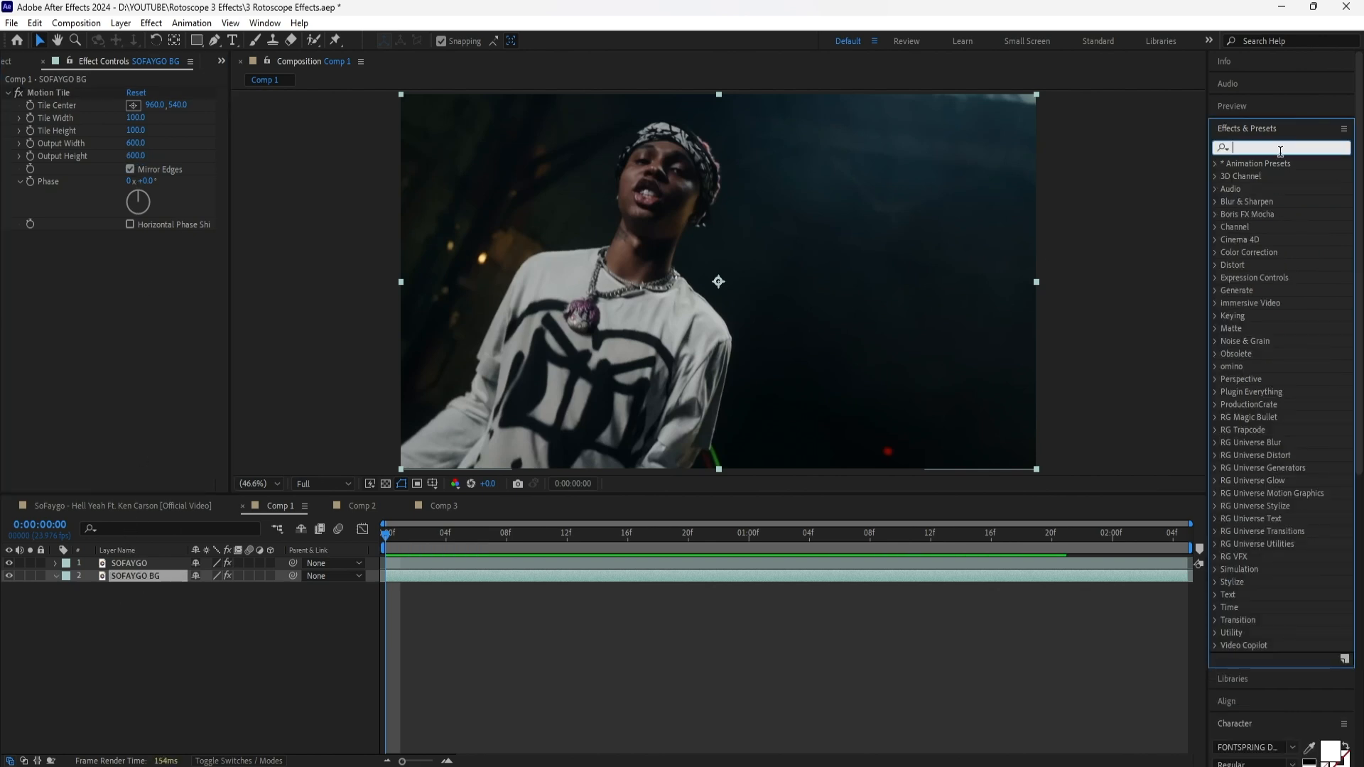
{"action": "type", "text": "transform"}
{"action": "left_click_drag", "start_coordinate": [1276, 252], "coordinate": [152, 331]}
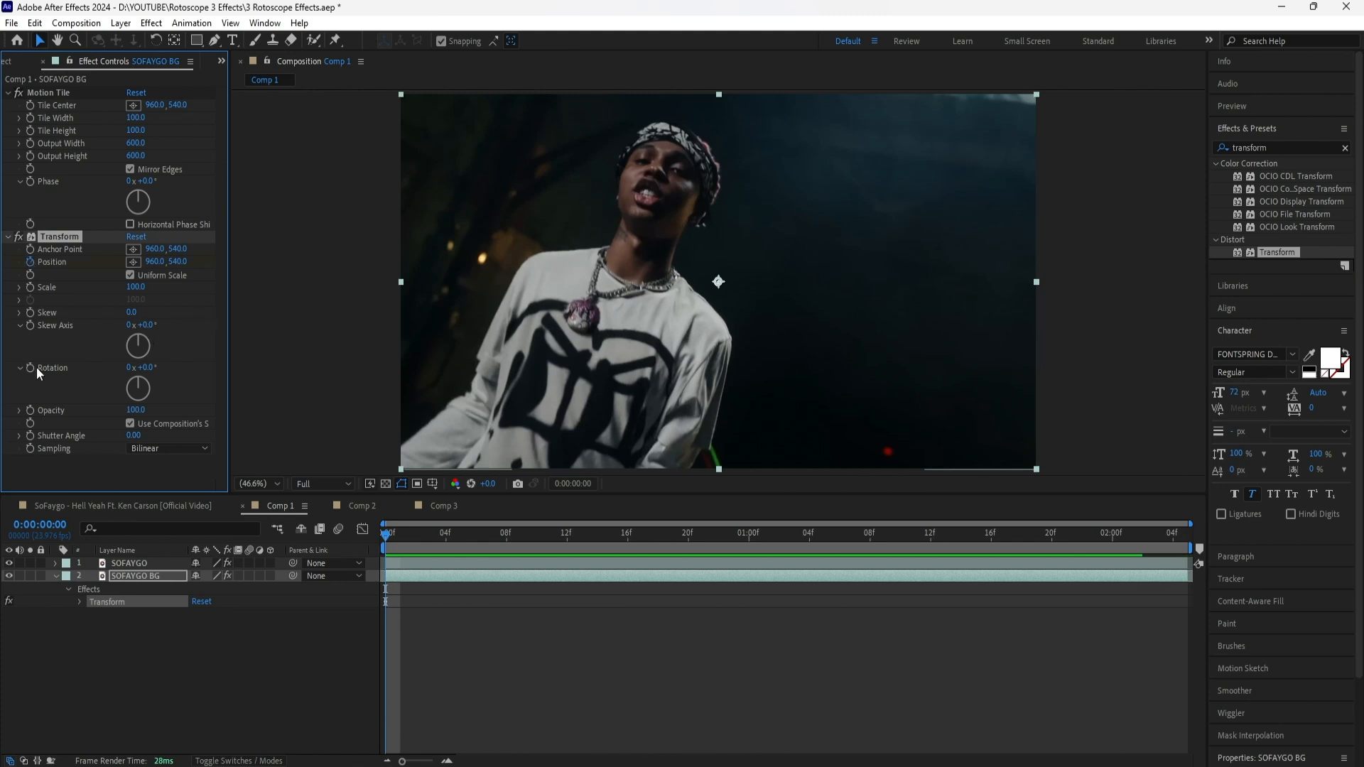
{"action": "left_click", "coordinate": [198, 678]}
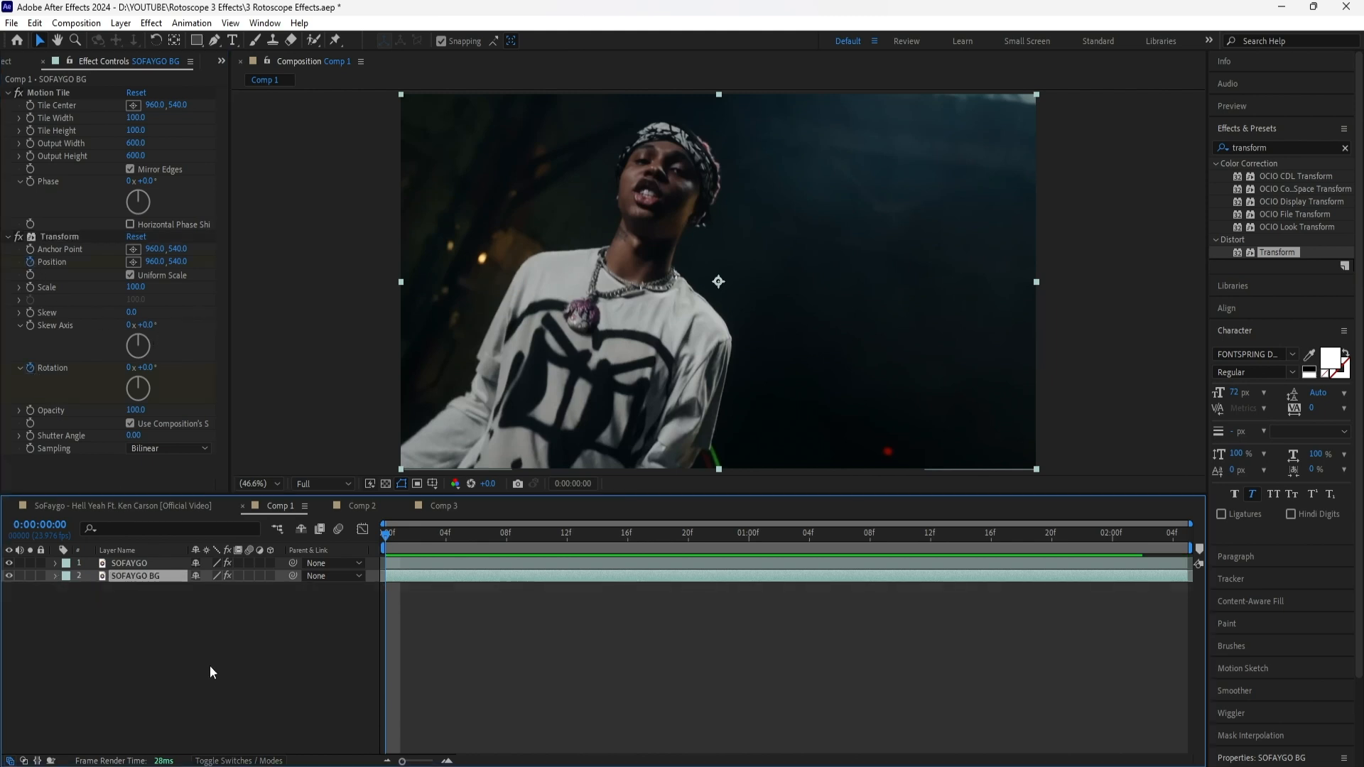
{"action": "key", "text": "u"}
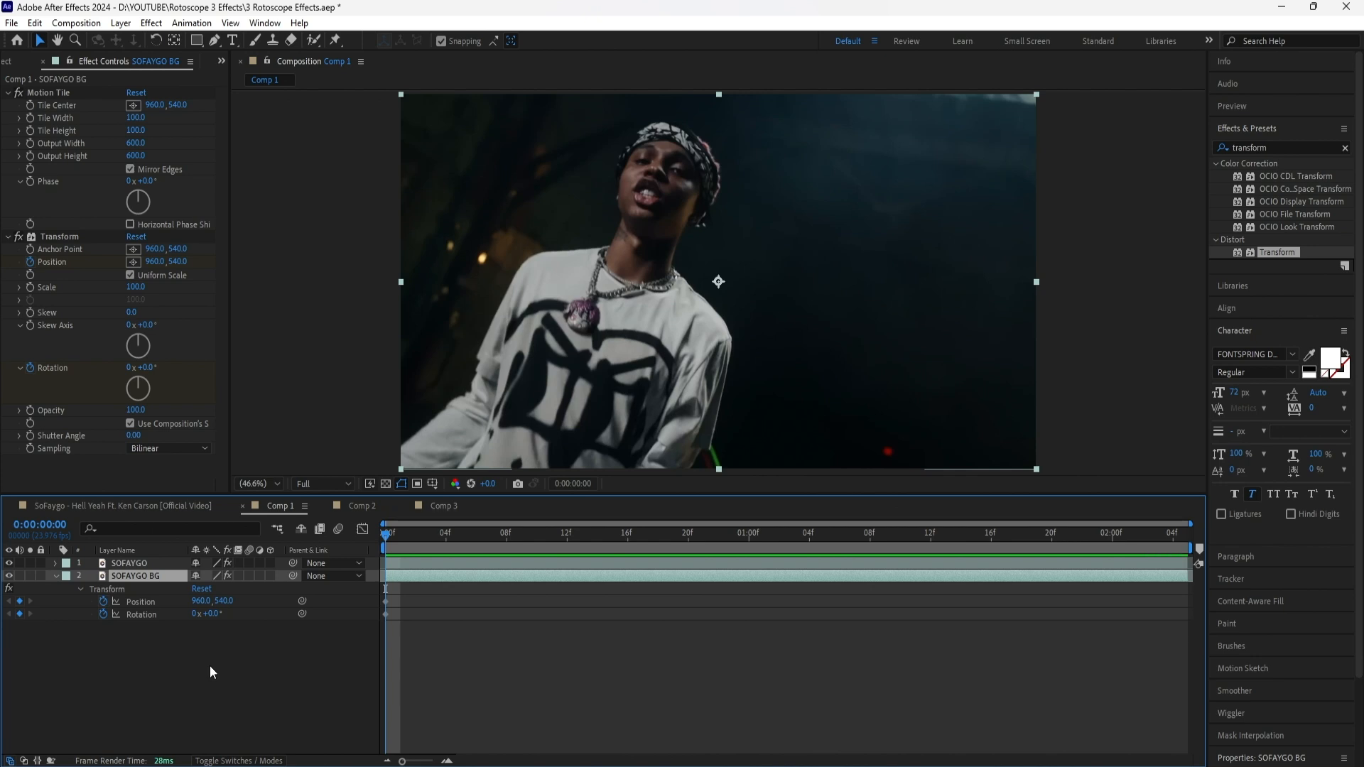
Add a holding keyframe for the Transform effect's Position at 0:00:00:20
{"action": "key", "text": "space"}
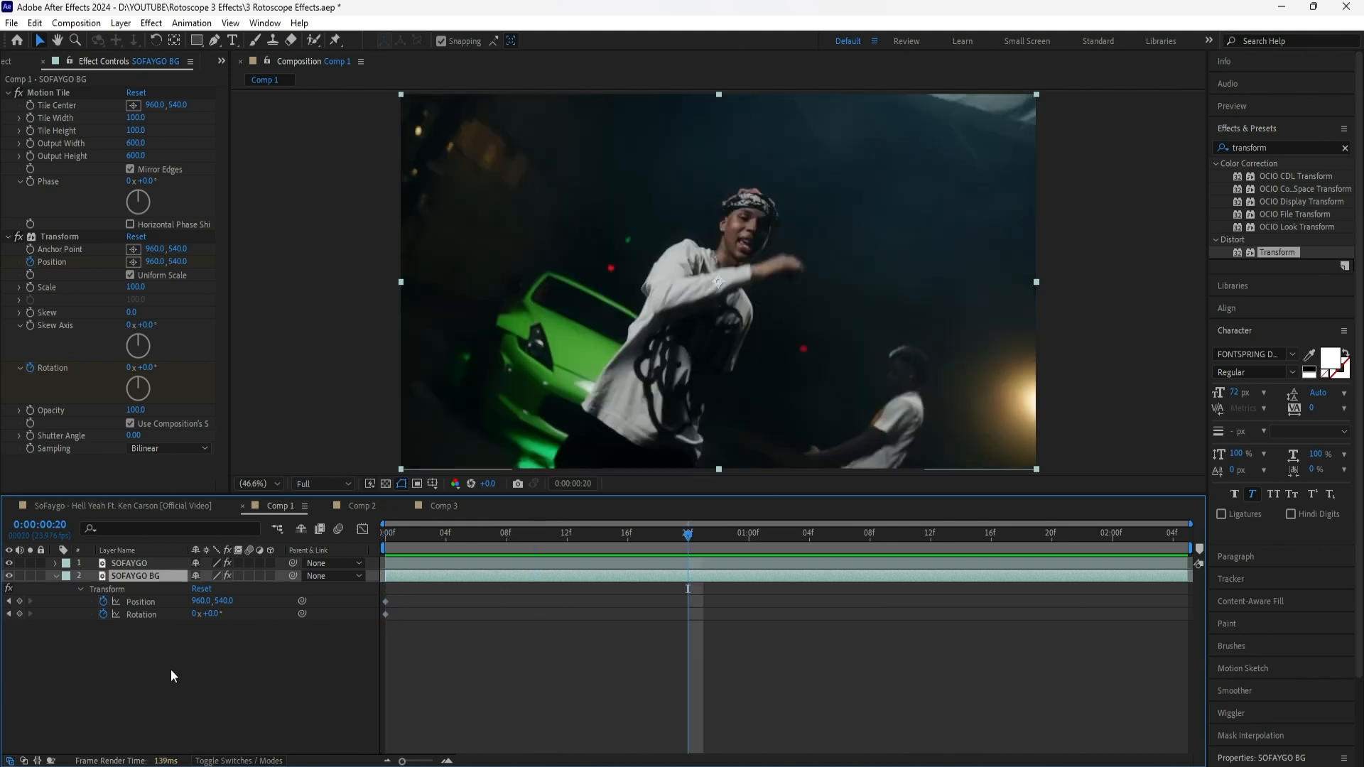
{"action": "left_click", "coordinate": [171, 669]}
{"action": "left_click", "coordinate": [19, 601]}
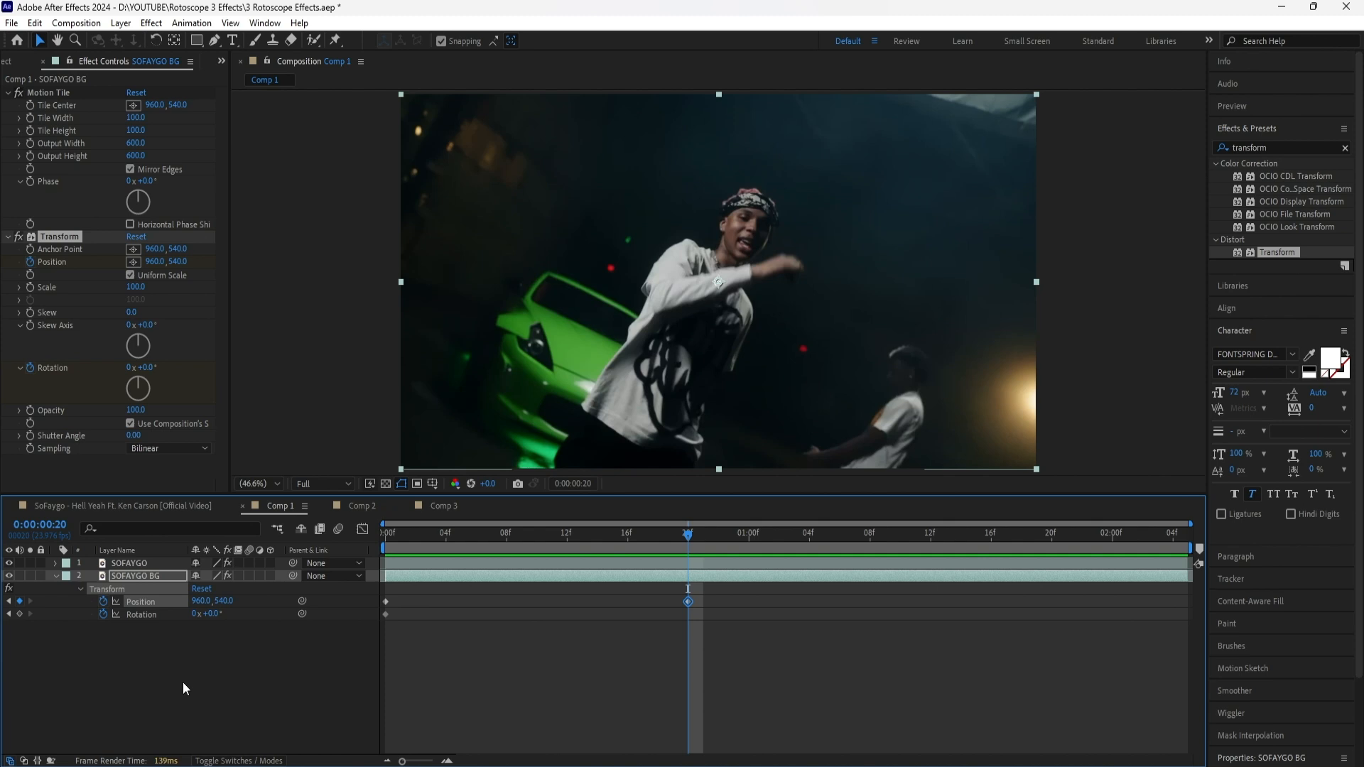
Keyframe the Transform effect's Rotation to 180° at 0:00:01:01 and its Position X to 2760 at 0:00:01:06
{"action": "key", "text": "space"}
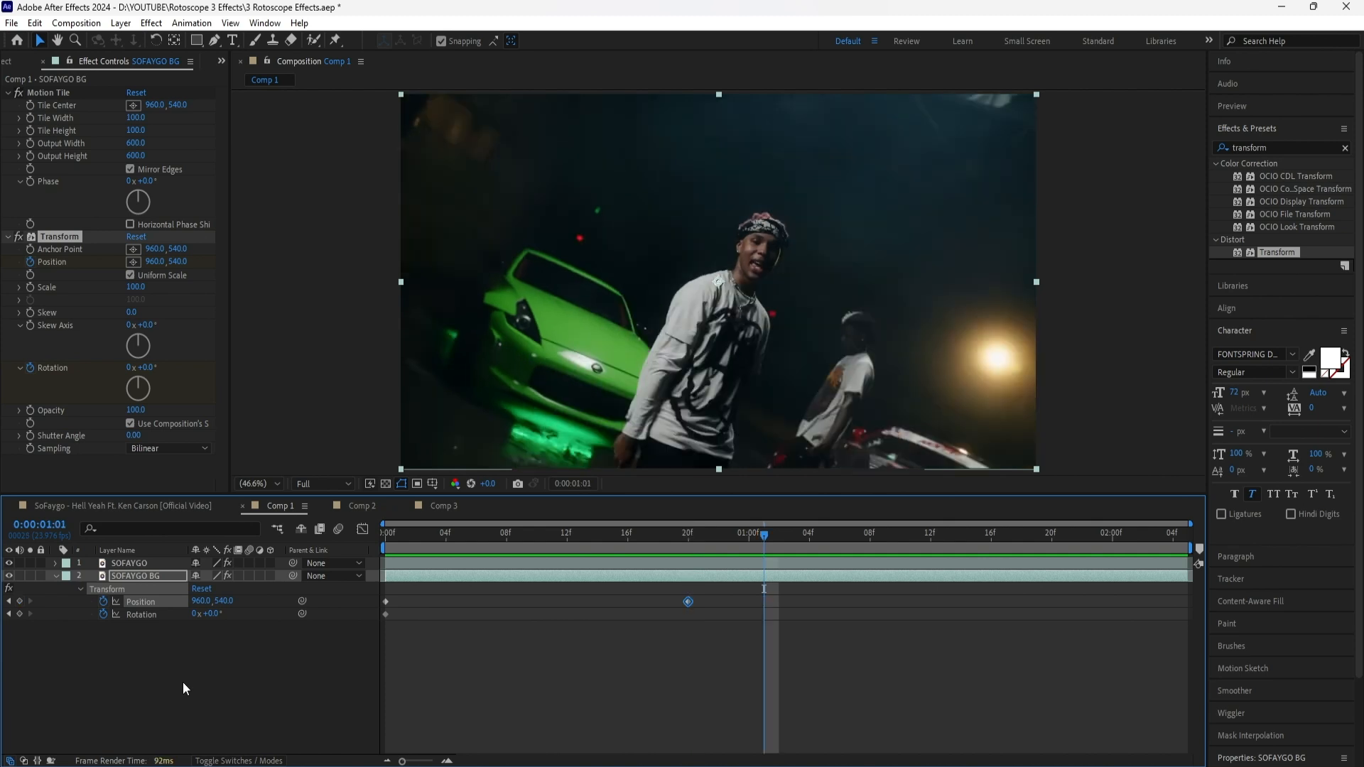
{"action": "left_click", "coordinate": [213, 614]}
{"action": "type", "text": "180"}
{"action": "key", "text": "Return"}
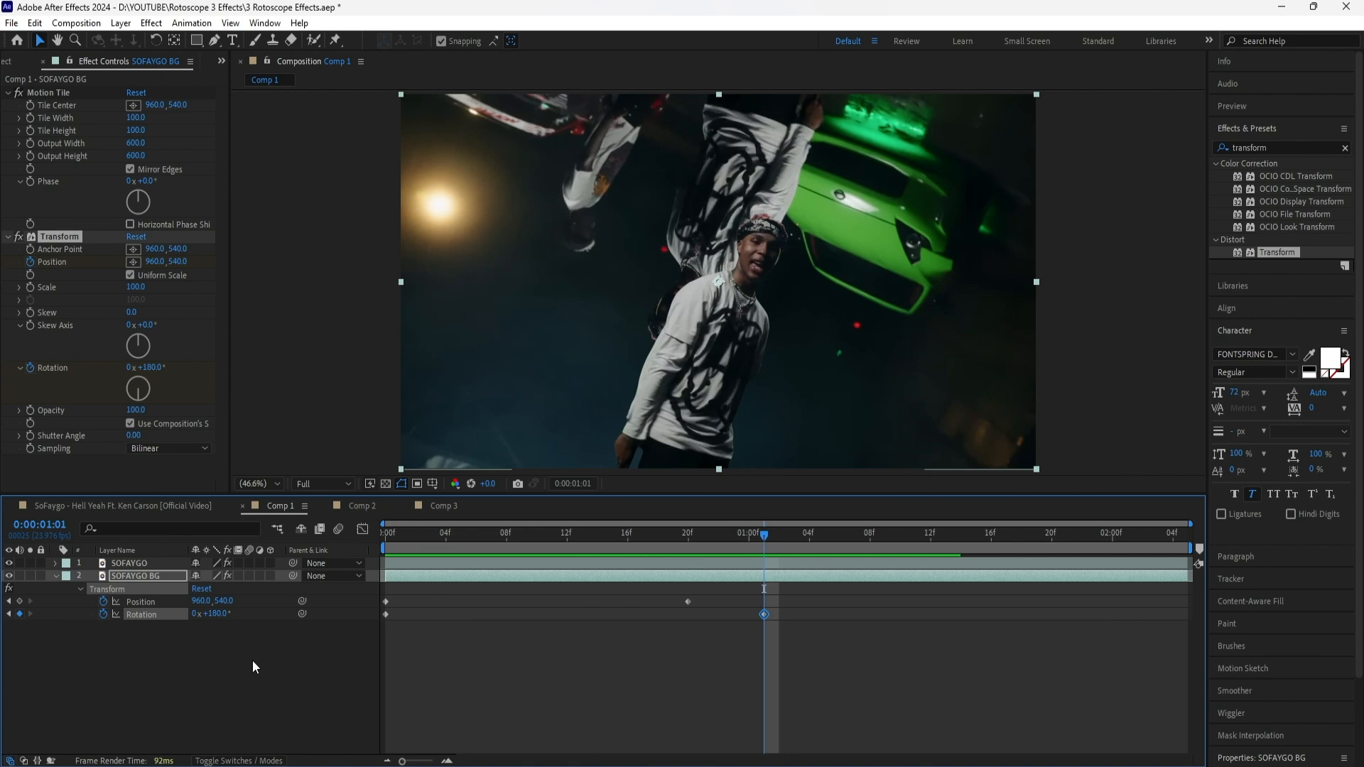
{"action": "key", "text": "space"}
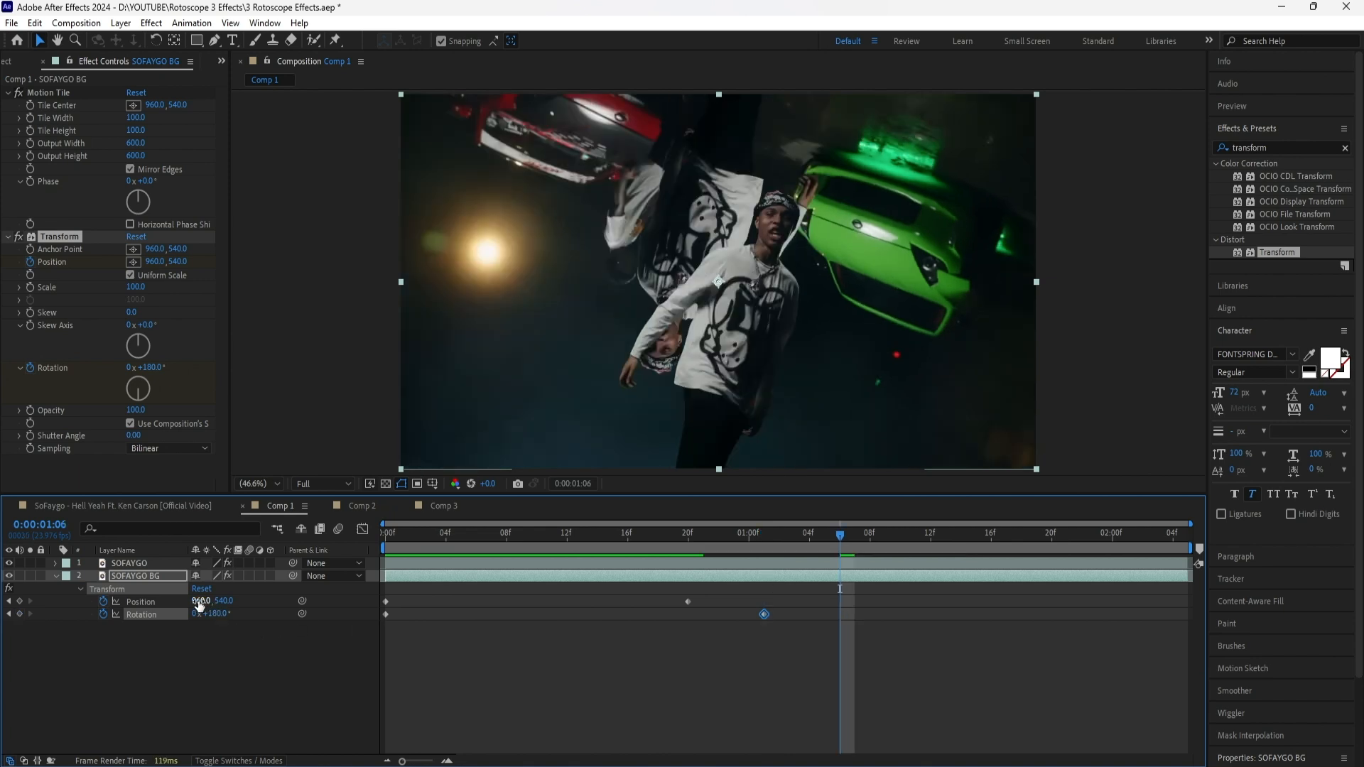
{"action": "left_click_drag", "start_coordinate": [213, 601], "coordinate": [369, 612]}
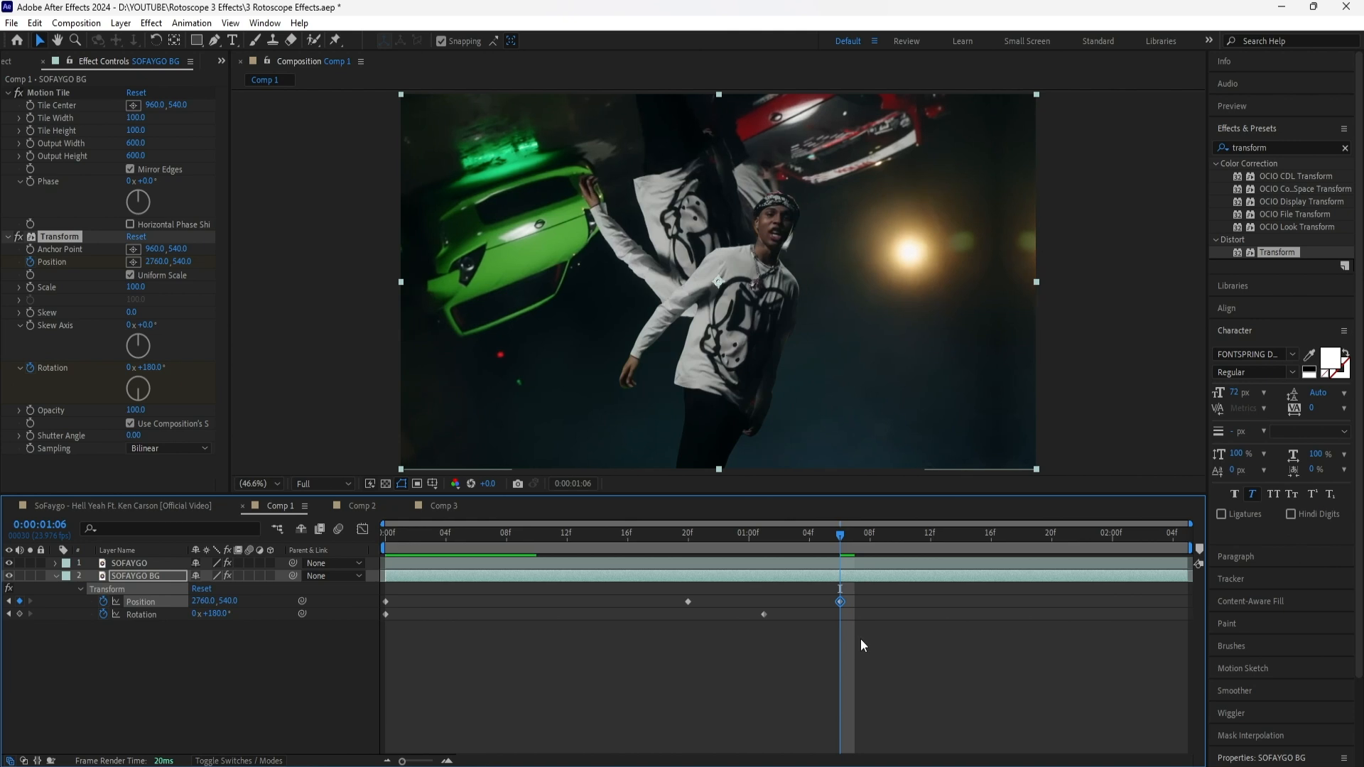
At 0:00:02:02, keyframe the Transform effect's Position X to 960 and increase its Rotation further
{"action": "key", "text": "shift+Page_Down"}
{"action": "key", "text": "shift+Page_Down"}
{"action": "left_click", "coordinate": [190, 635]}
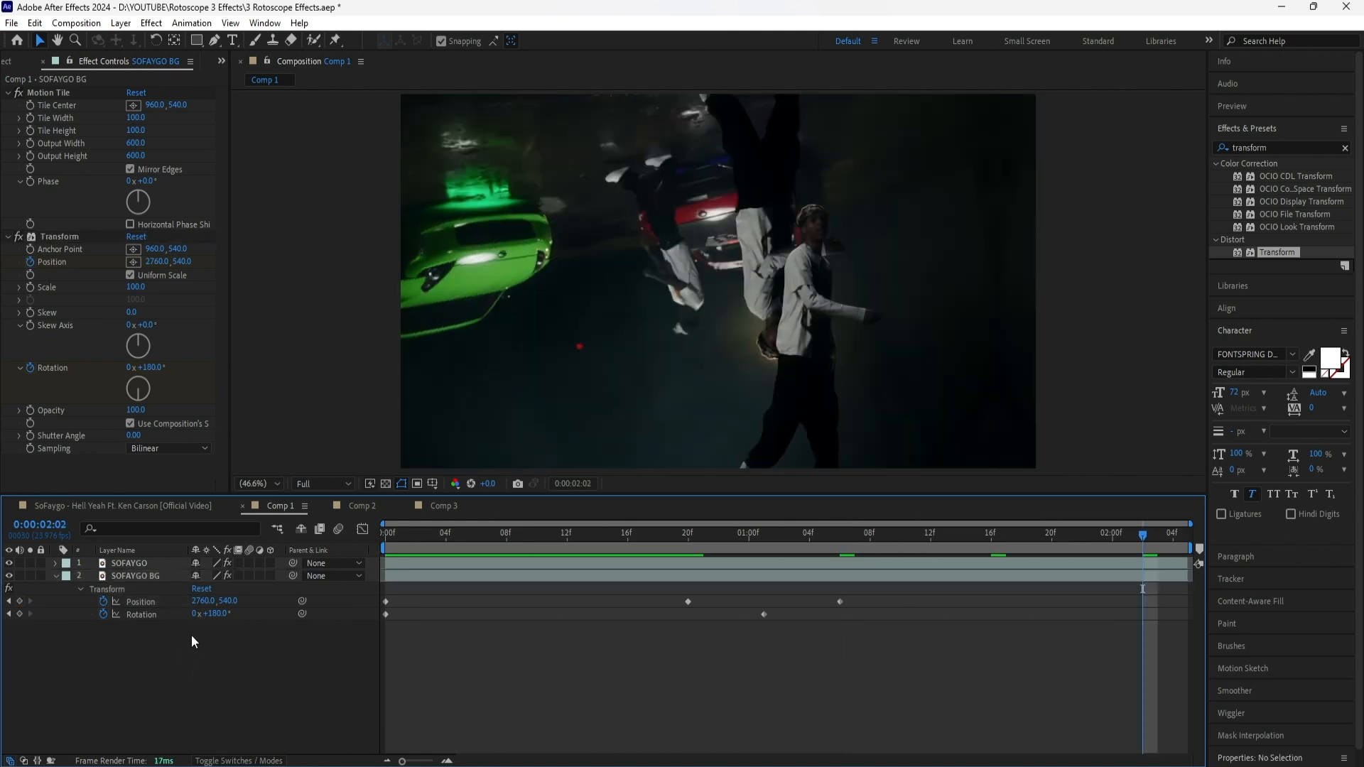
{"action": "left_click", "coordinate": [204, 603]}
{"action": "type", "text": "960"}
{"action": "key", "text": "Return"}
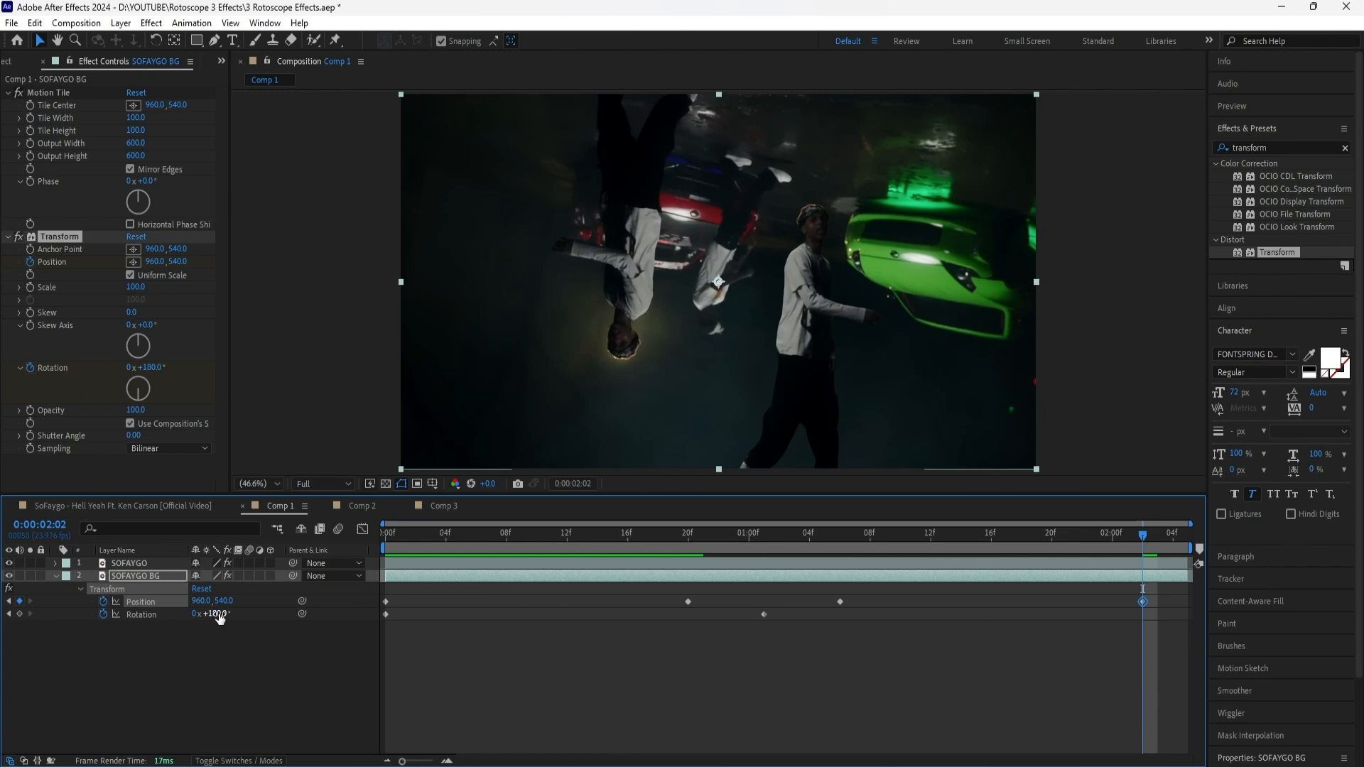
{"action": "left_click_drag", "start_coordinate": [220, 616], "coordinate": [347, 614]}
Apply Easy Ease to all Position and Rotation keyframes and enable motion blur for the SOFAYGO BG layer
{"action": "left_click_drag", "start_coordinate": [1142, 535], "coordinate": [773, 603]}
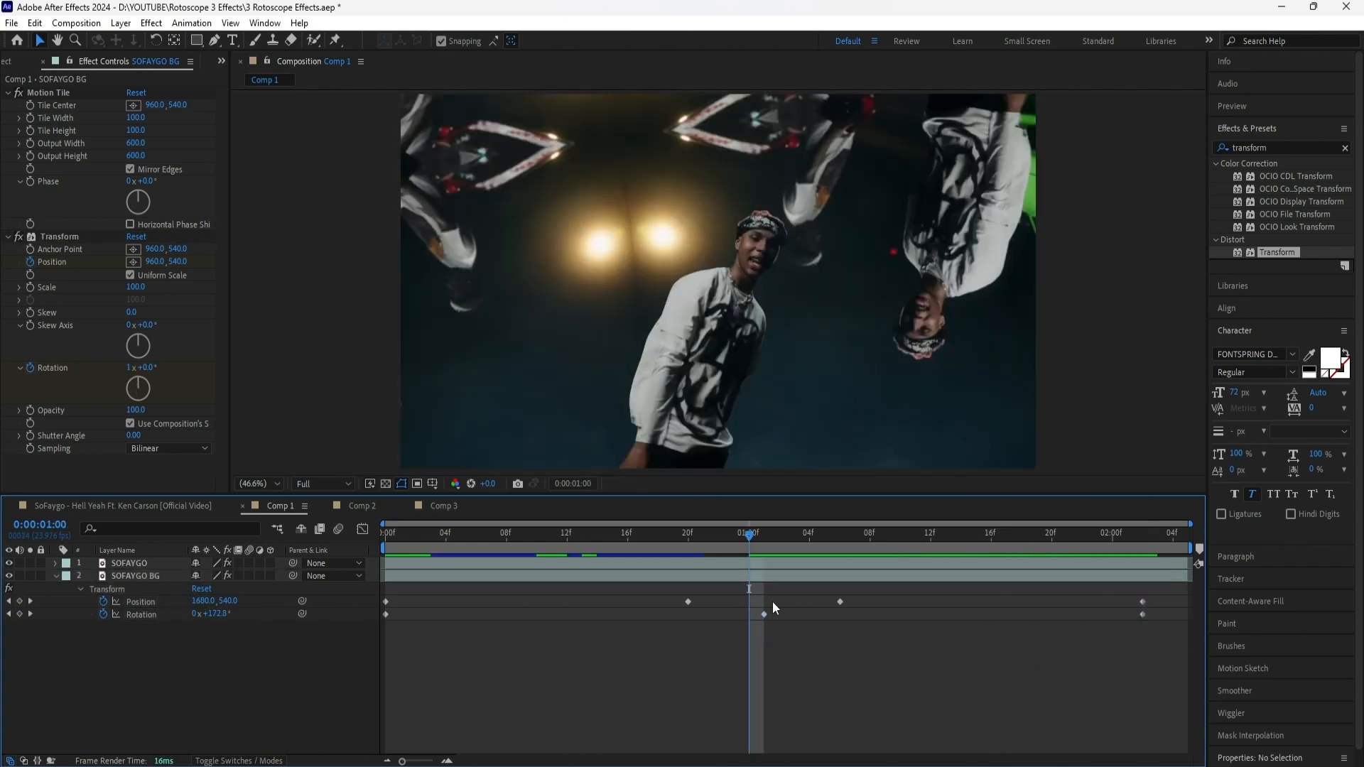
{"action": "left_click_drag", "start_coordinate": [1157, 591], "coordinate": [378, 618]}
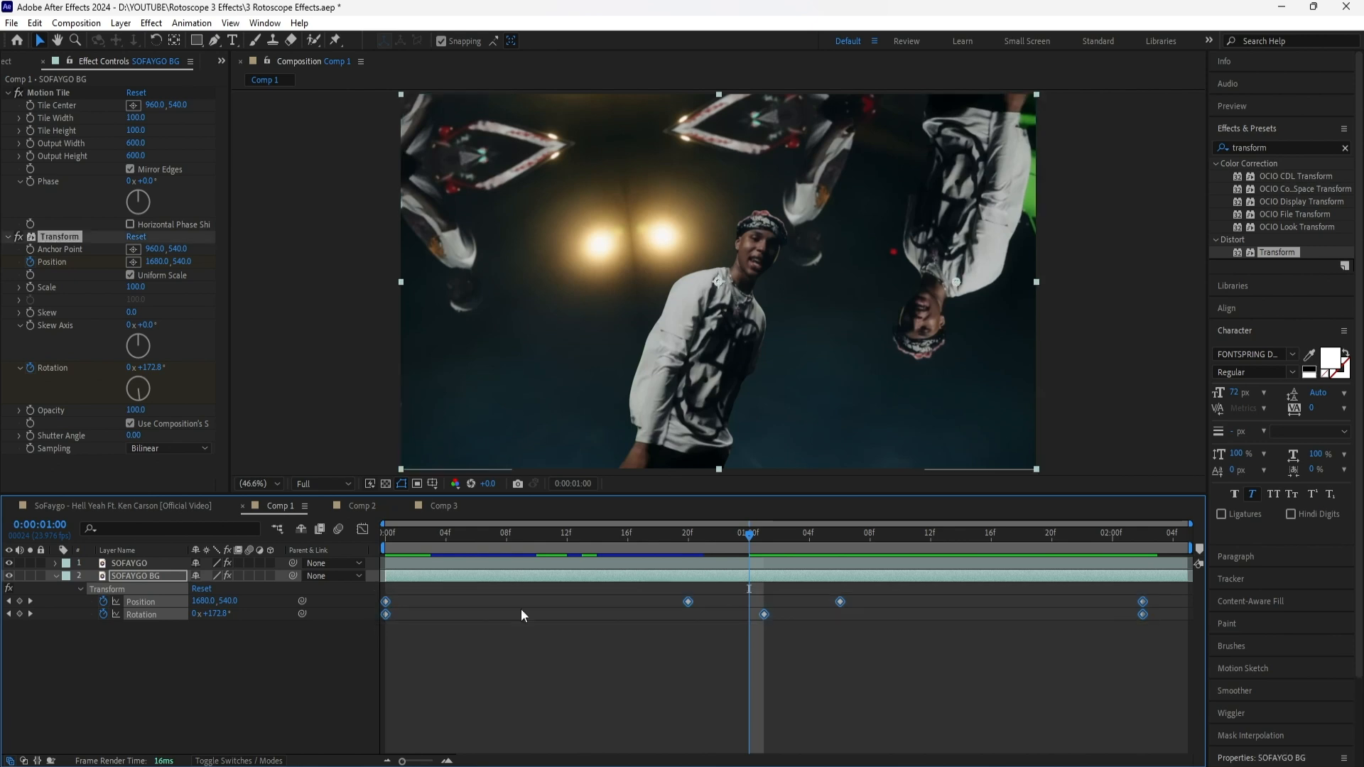
{"action": "right_click", "coordinate": [1142, 603]}
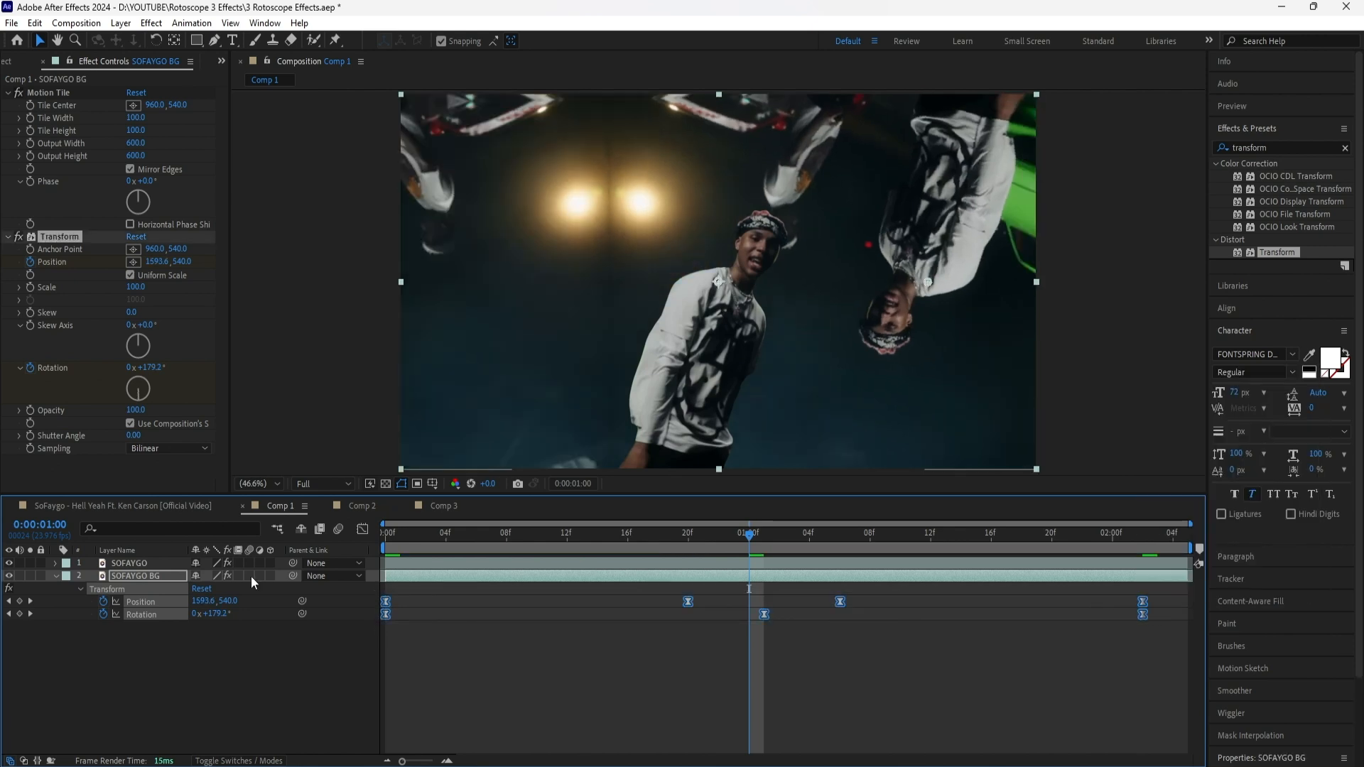
{"action": "left_click", "coordinate": [249, 576]}
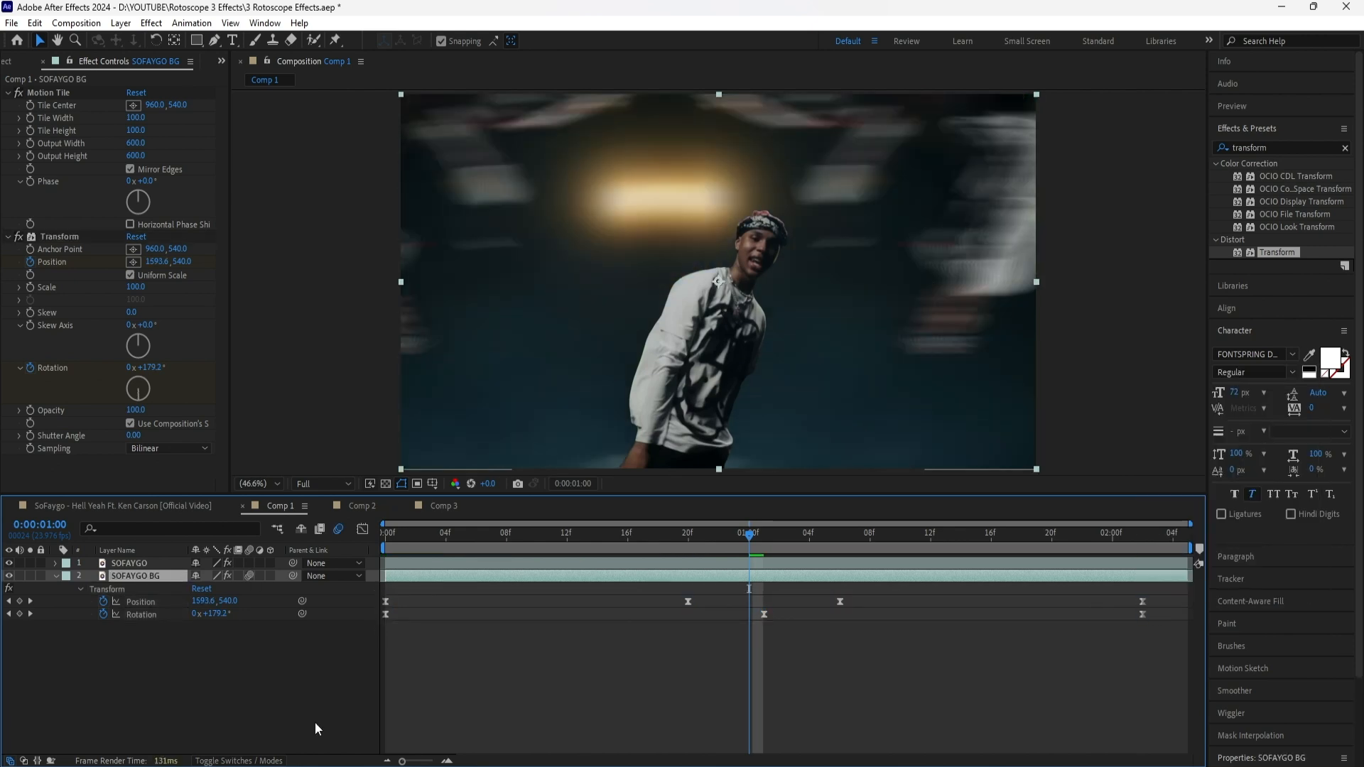
Add a CC Lens effect to SOFAYGO BG and set its Size to 150
{"action": "left_click", "coordinate": [1345, 148]}
{"action": "type", "text": "cc lens"}
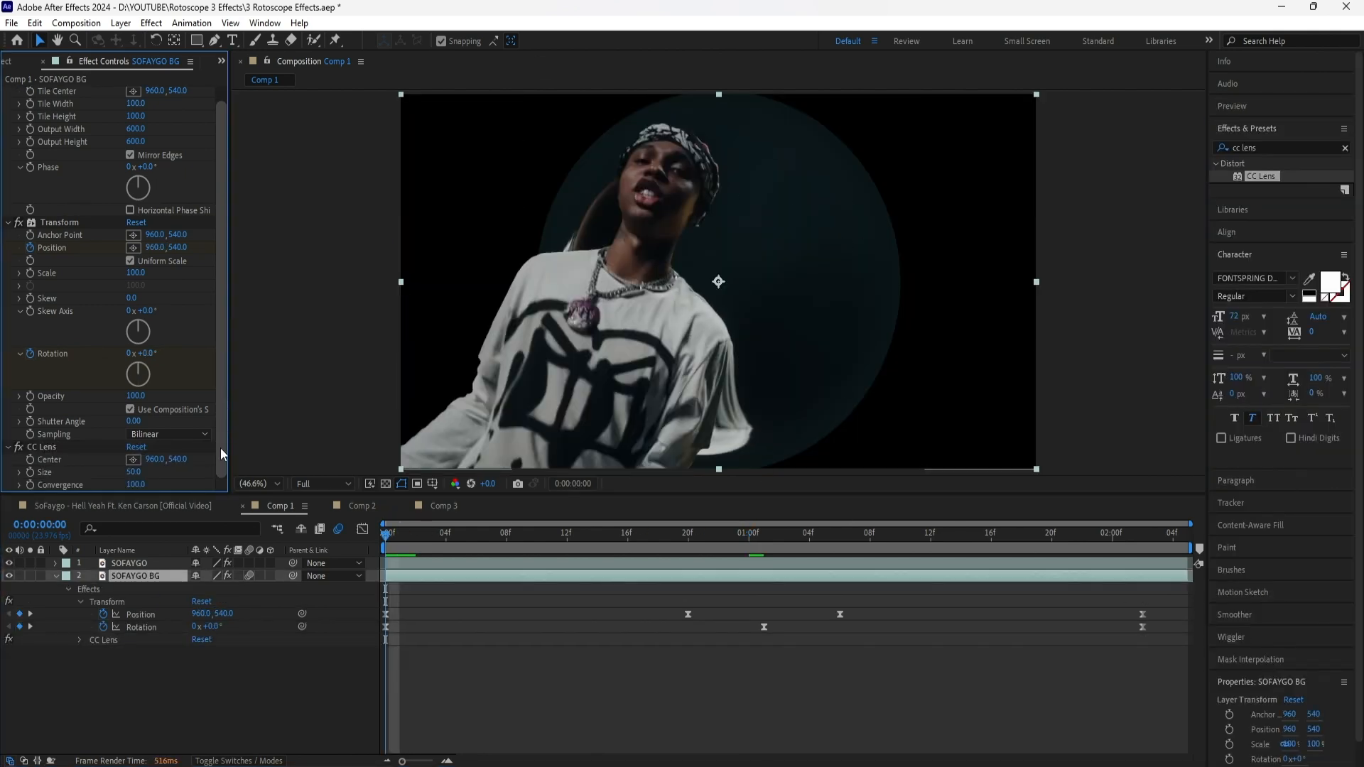
{"action": "left_click", "coordinate": [133, 472]}
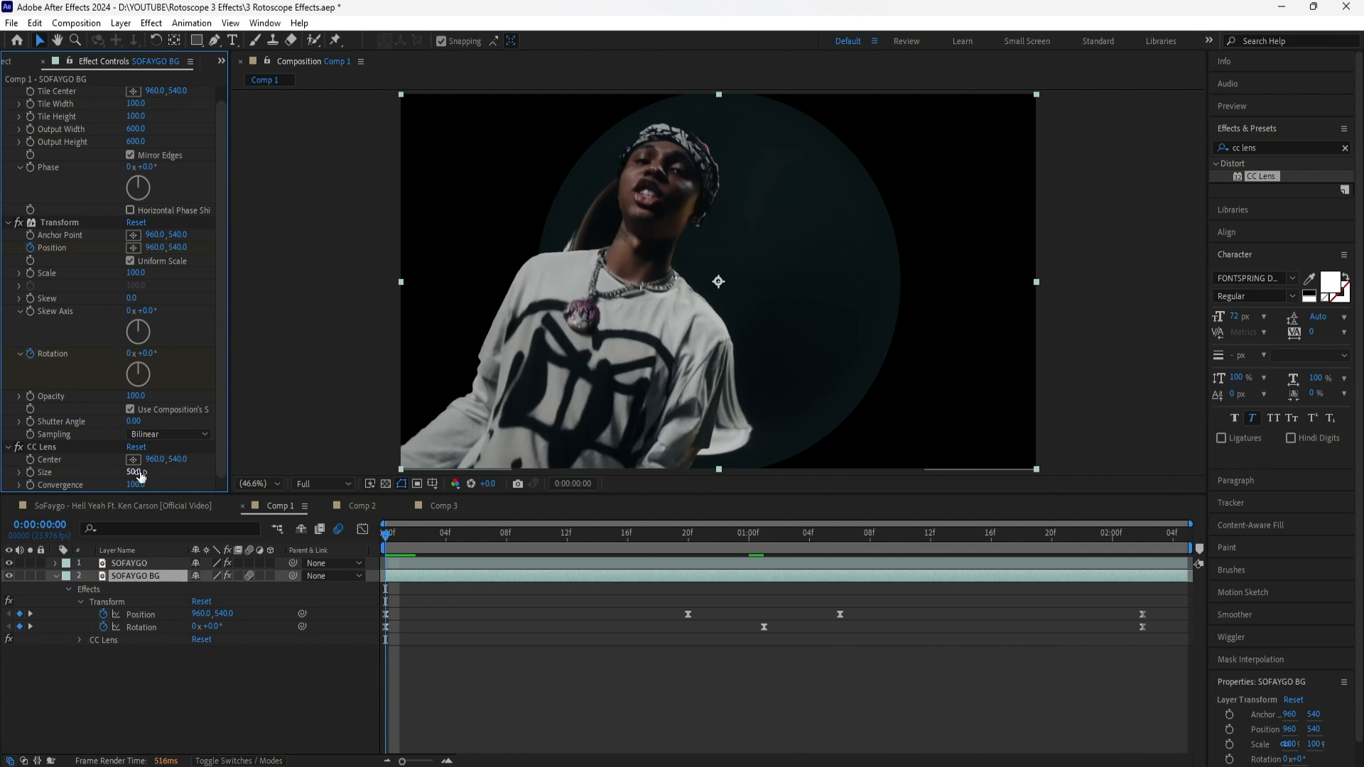
{"action": "type", "text": "150"}
{"action": "key", "text": "Return"}
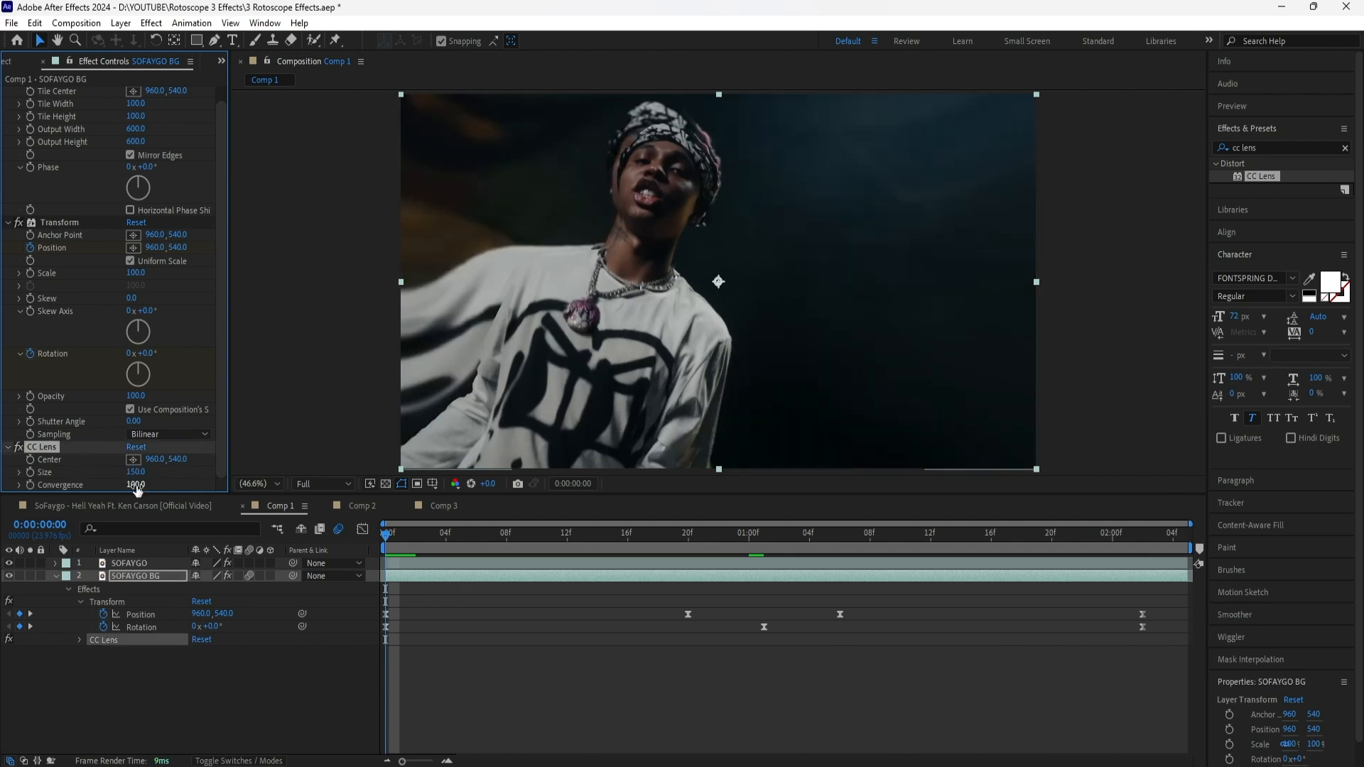
Set the CC Lens Convergence to 0 and start keyframing it at 0:00:00:00 on SOFAYGO BG
{"action": "left_click", "coordinate": [135, 484]}
{"action": "type", "text": "0"}
{"action": "key", "text": "Return"}
{"action": "left_click", "coordinate": [431, 578]}
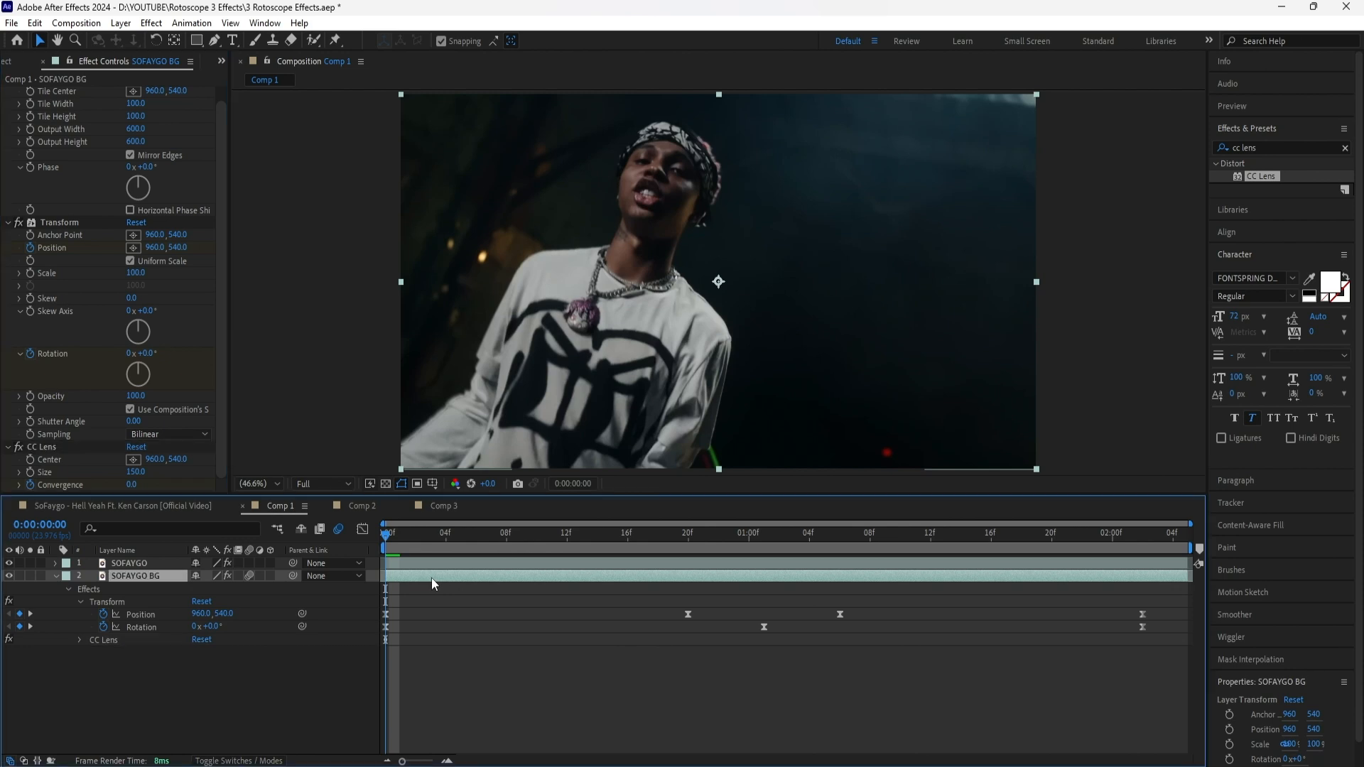
At 0:00:01:01, keyframe the CC Lens Convergence on SOFAYGO BG to 100
{"action": "key", "text": "u"}
{"action": "left_click", "coordinate": [766, 534]}
{"action": "left_click", "coordinate": [131, 485]}
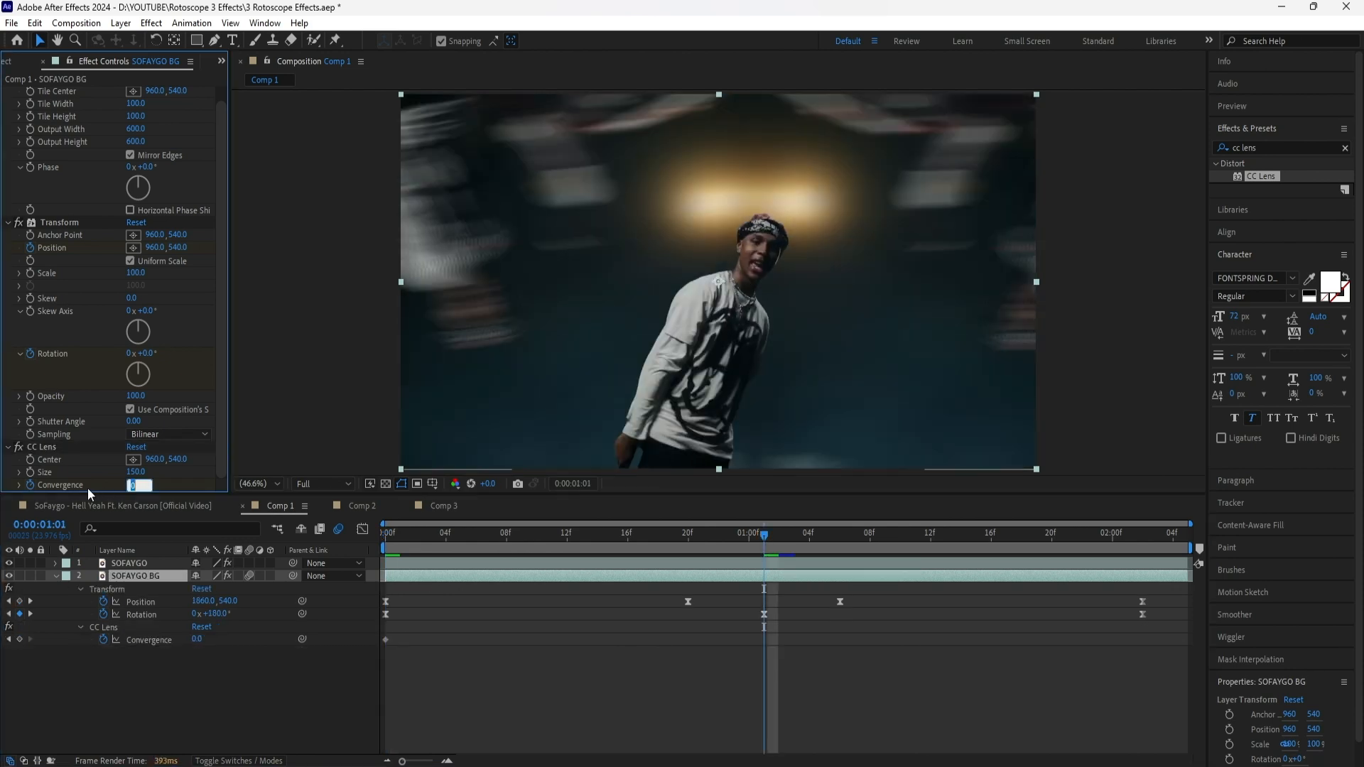
{"action": "type", "text": "100"}
{"action": "key", "text": "Return"}
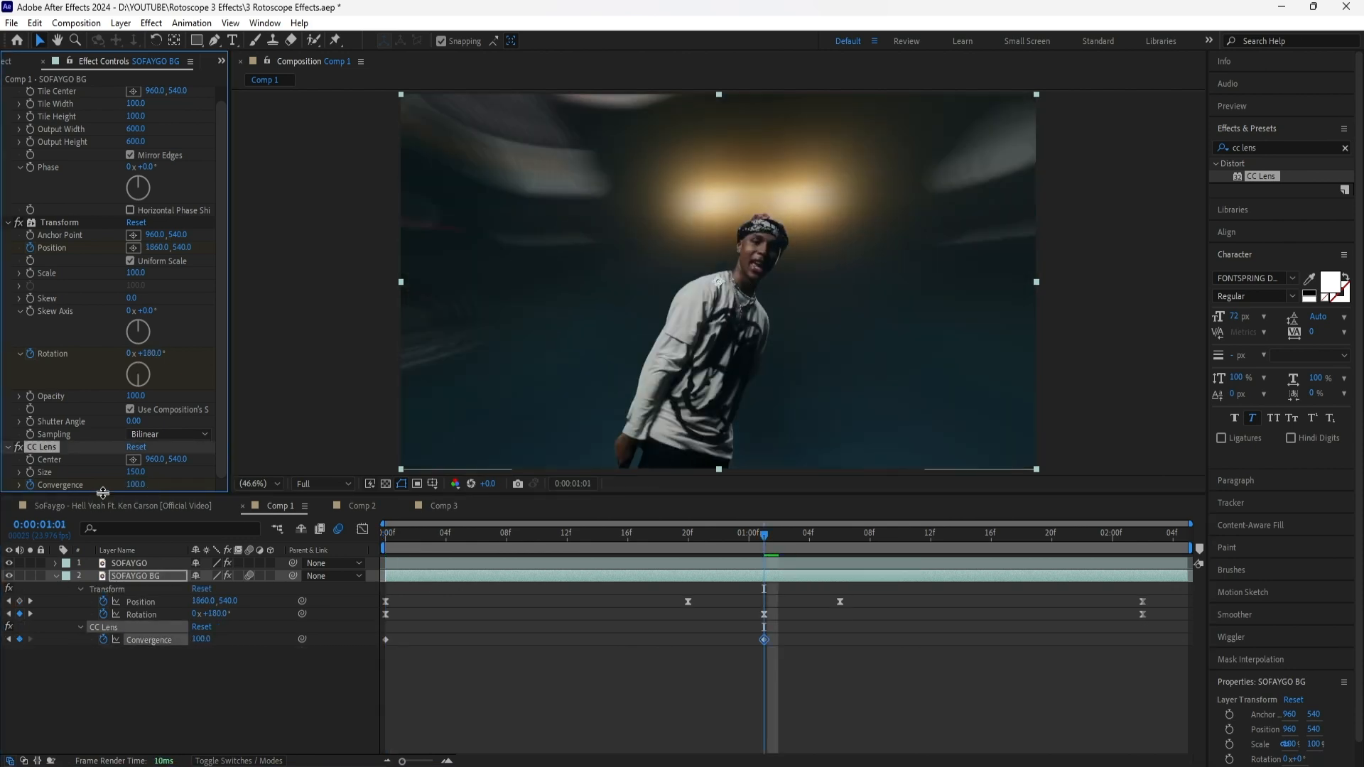
Keyframe the CC Lens Convergence back to 0 at 0:00:02:02 and apply Easy Ease to all Convergence keyframes
{"action": "left_click_drag", "start_coordinate": [902, 538], "coordinate": [1145, 574]}
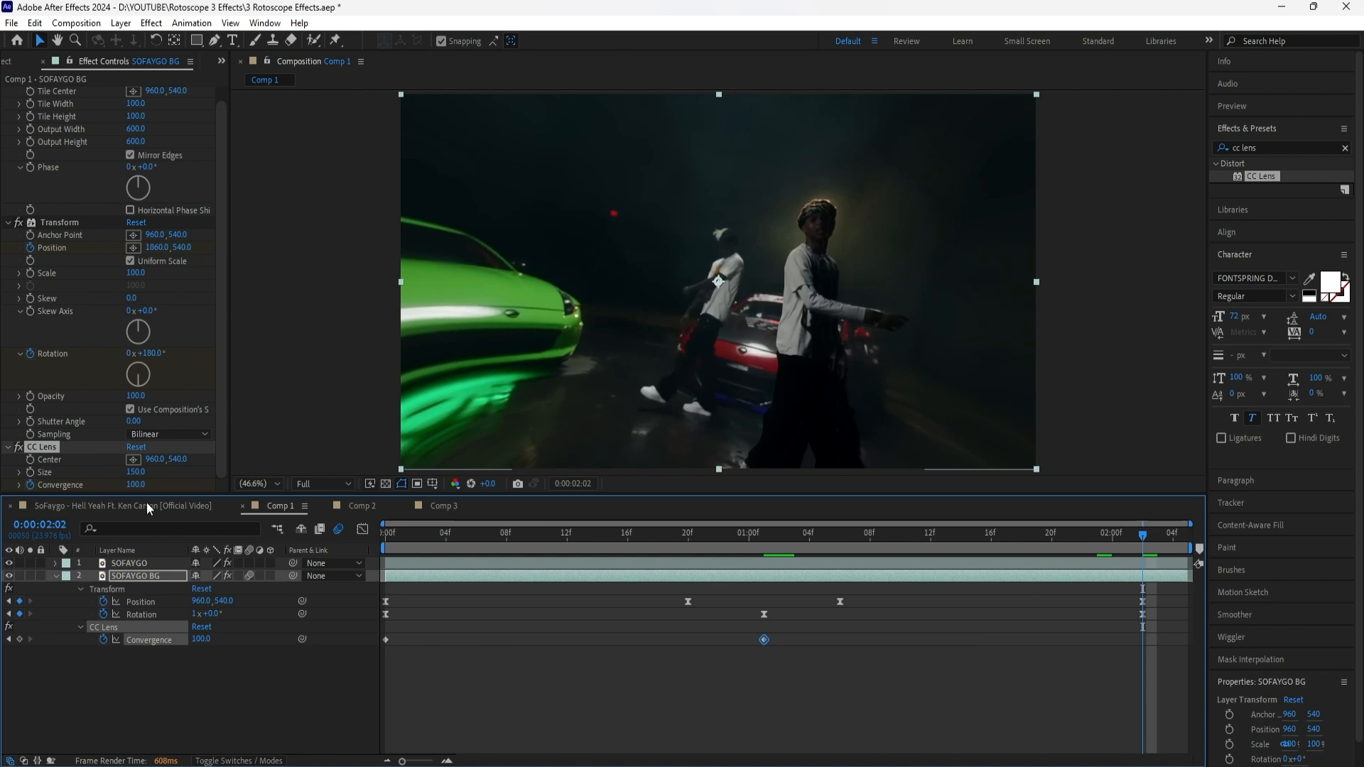
{"action": "left_click", "coordinate": [135, 485]}
{"action": "type", "text": "0"}
{"action": "key", "text": "Return"}
{"action": "left_click_drag", "start_coordinate": [1156, 633], "coordinate": [382, 701]}
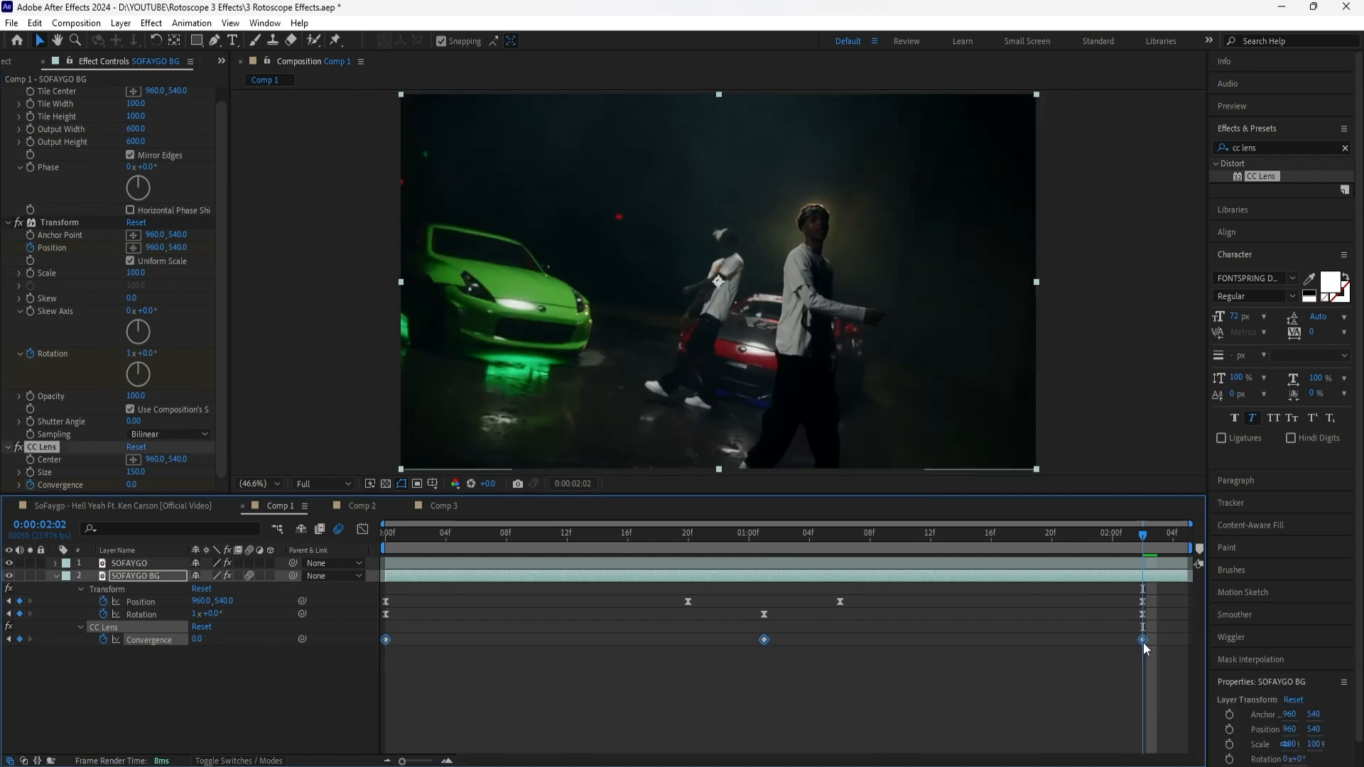
{"action": "right_click", "coordinate": [1143, 642]}
Preview Comp 1 from the start to check the spinning, sliding and lens-distorted background
{"action": "key", "text": "space"}
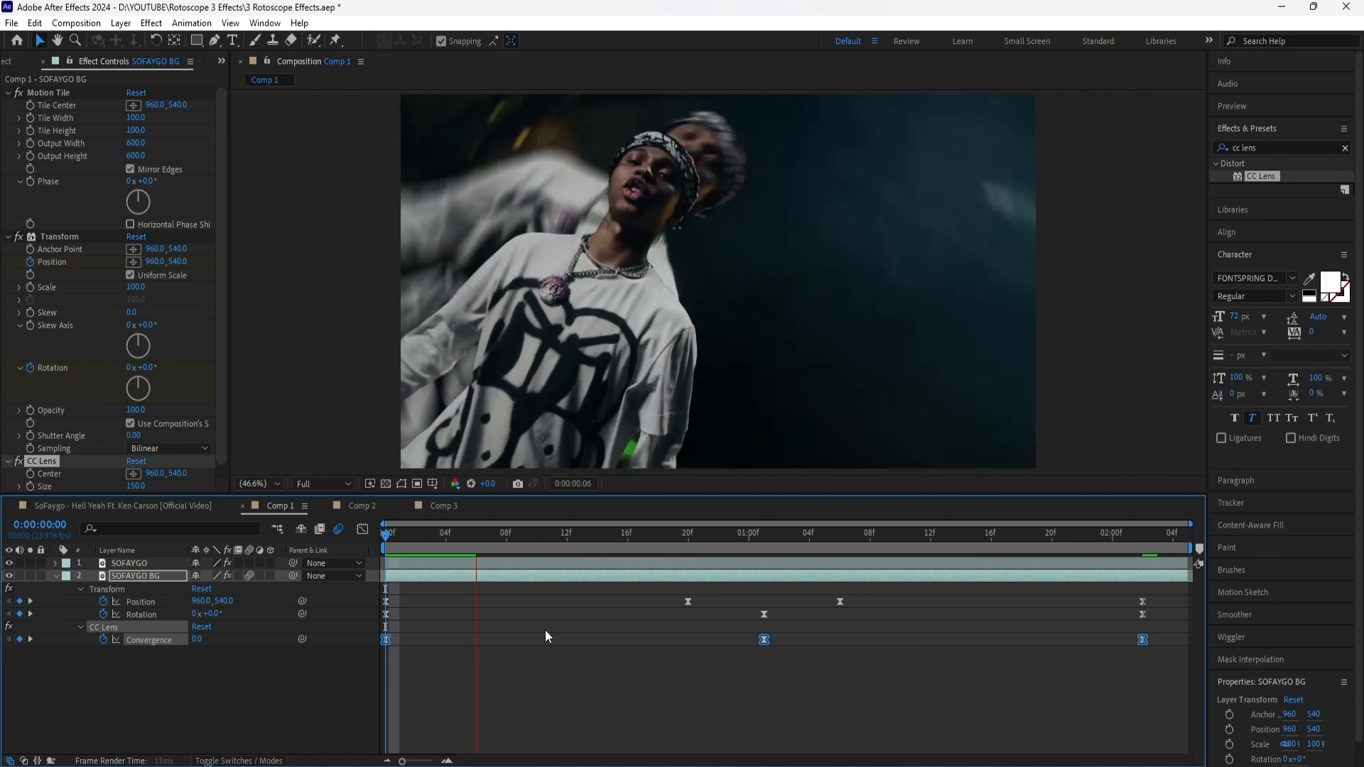
{"action": "key", "text": "space"}
{"action": "left_click_drag", "start_coordinate": [415, 537], "coordinate": [435, 544]}
{"action": "key", "text": "Home"}
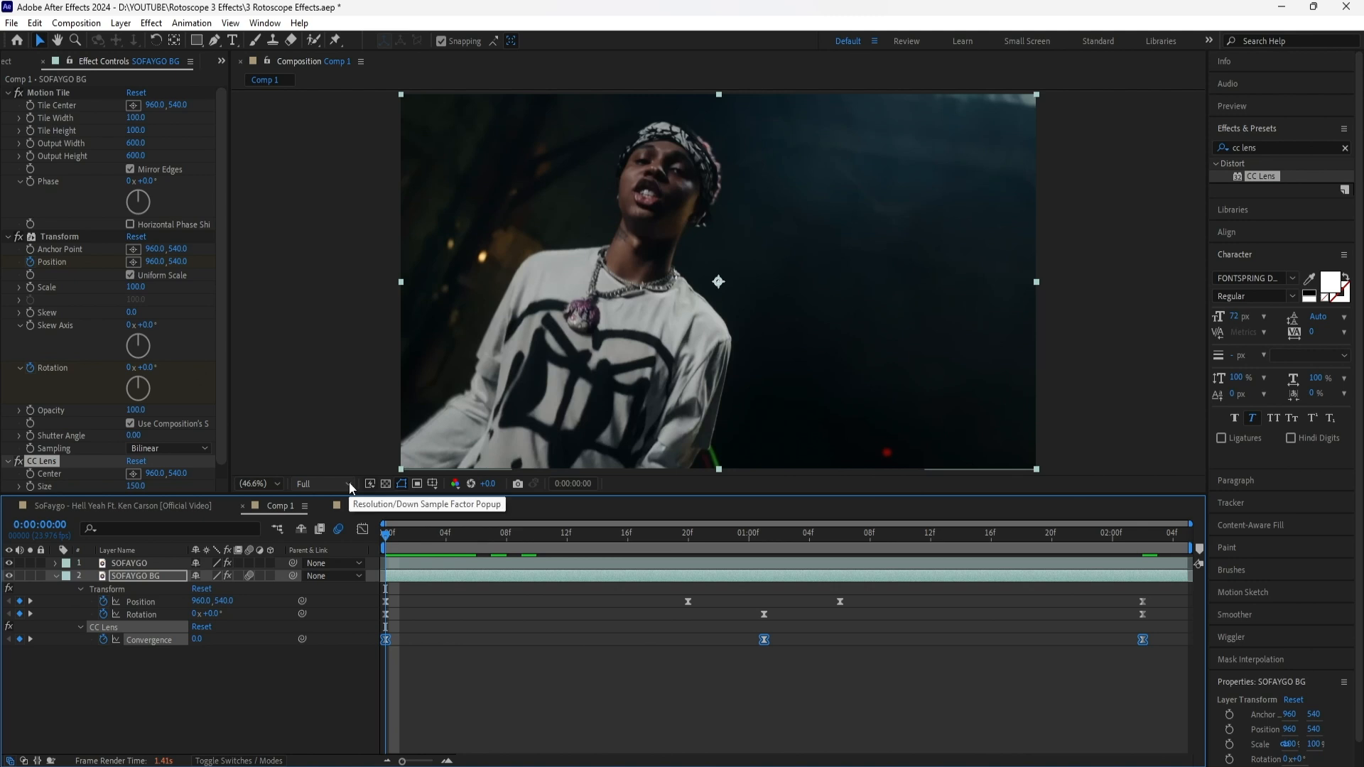
{"action": "left_click", "coordinate": [348, 483]}
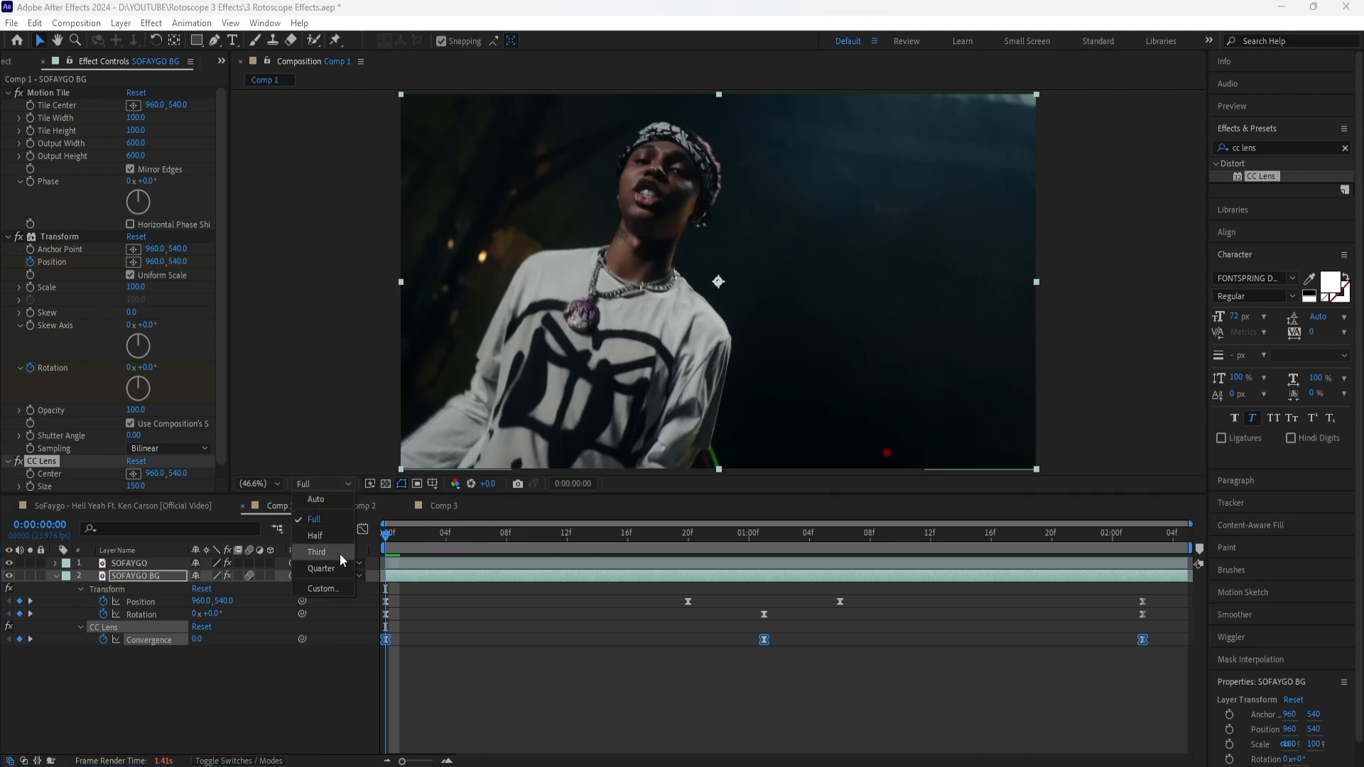
{"action": "left_click", "coordinate": [348, 718]}
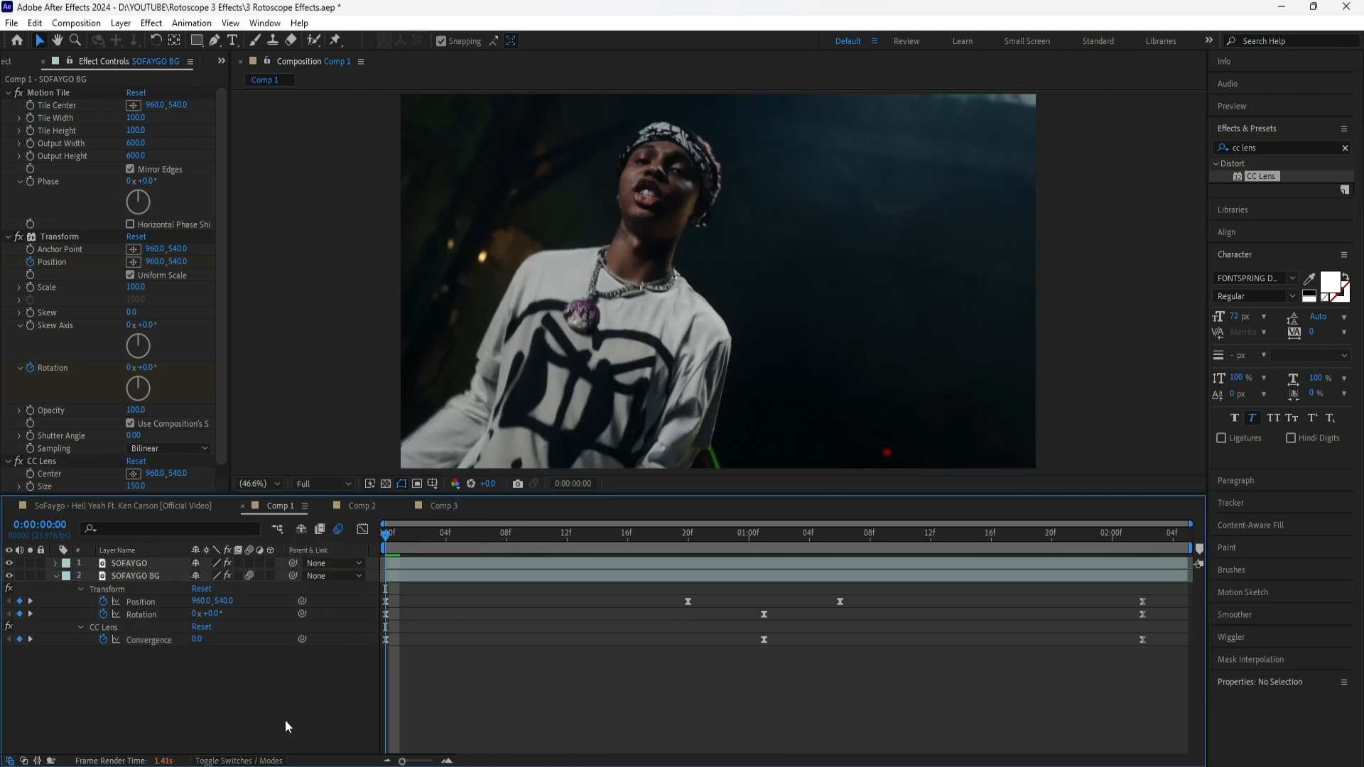
{"action": "key", "text": "space"}
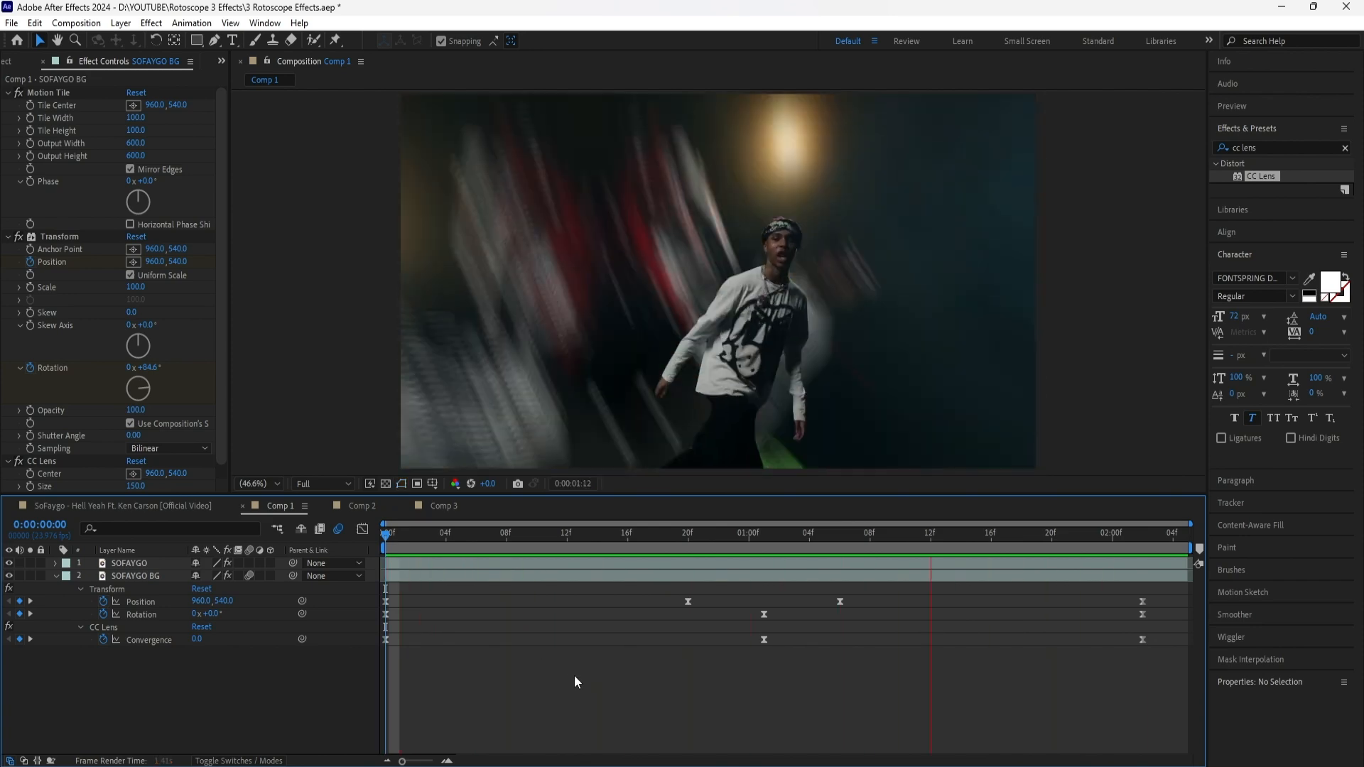
{"action": "key", "text": "space"}
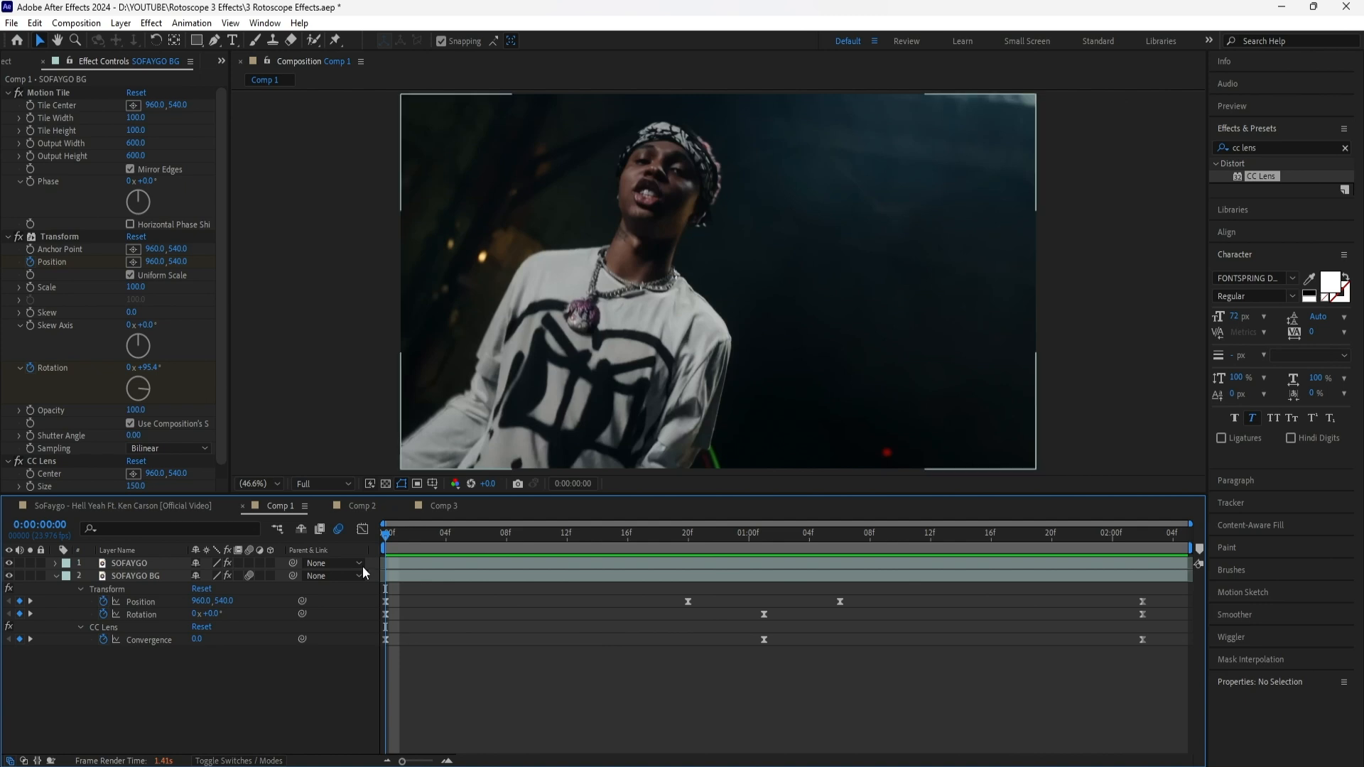
Start keyframing the SOFAYGO layer's Position at 0:00:00:00 and set its X value to 254 at 0:00:00:20
{"action": "left_click", "coordinate": [151, 562]}
{"action": "key", "text": "p"}
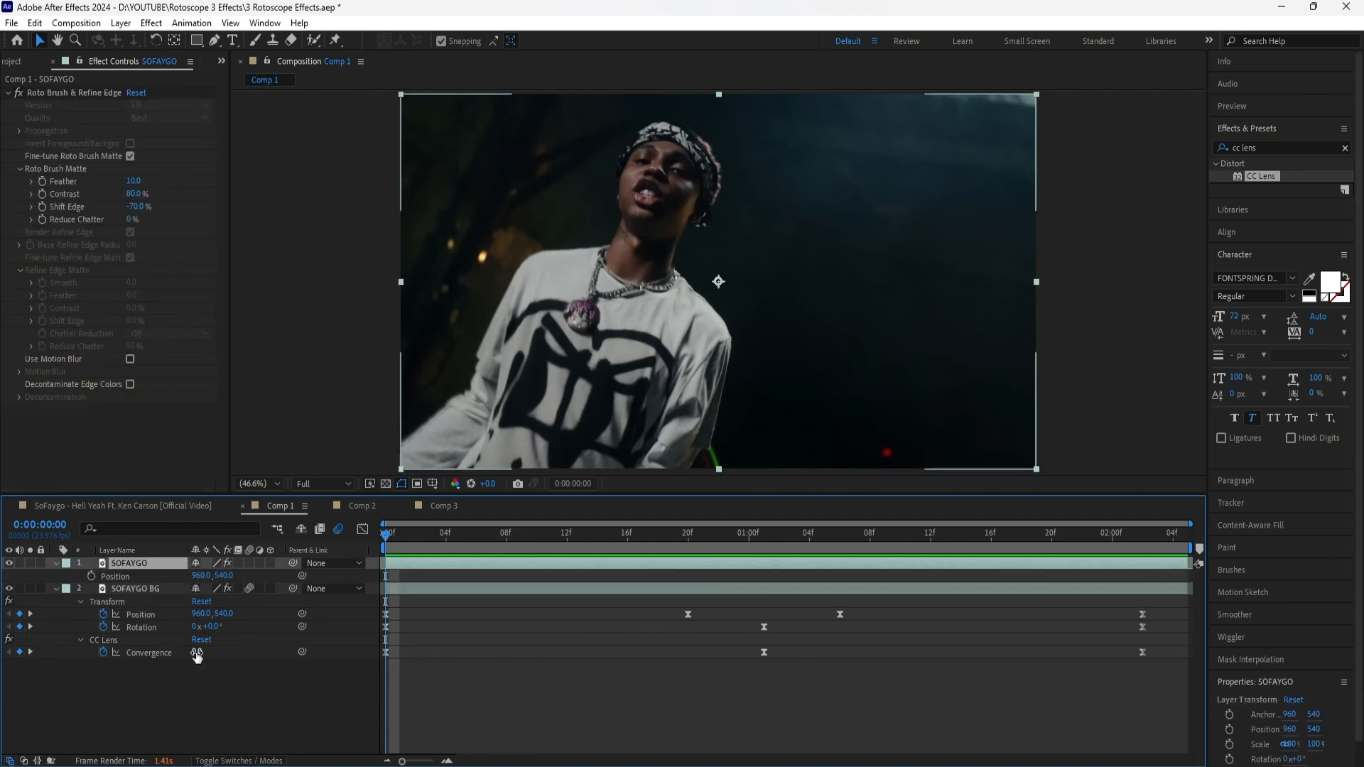
{"action": "left_click", "coordinate": [90, 574]}
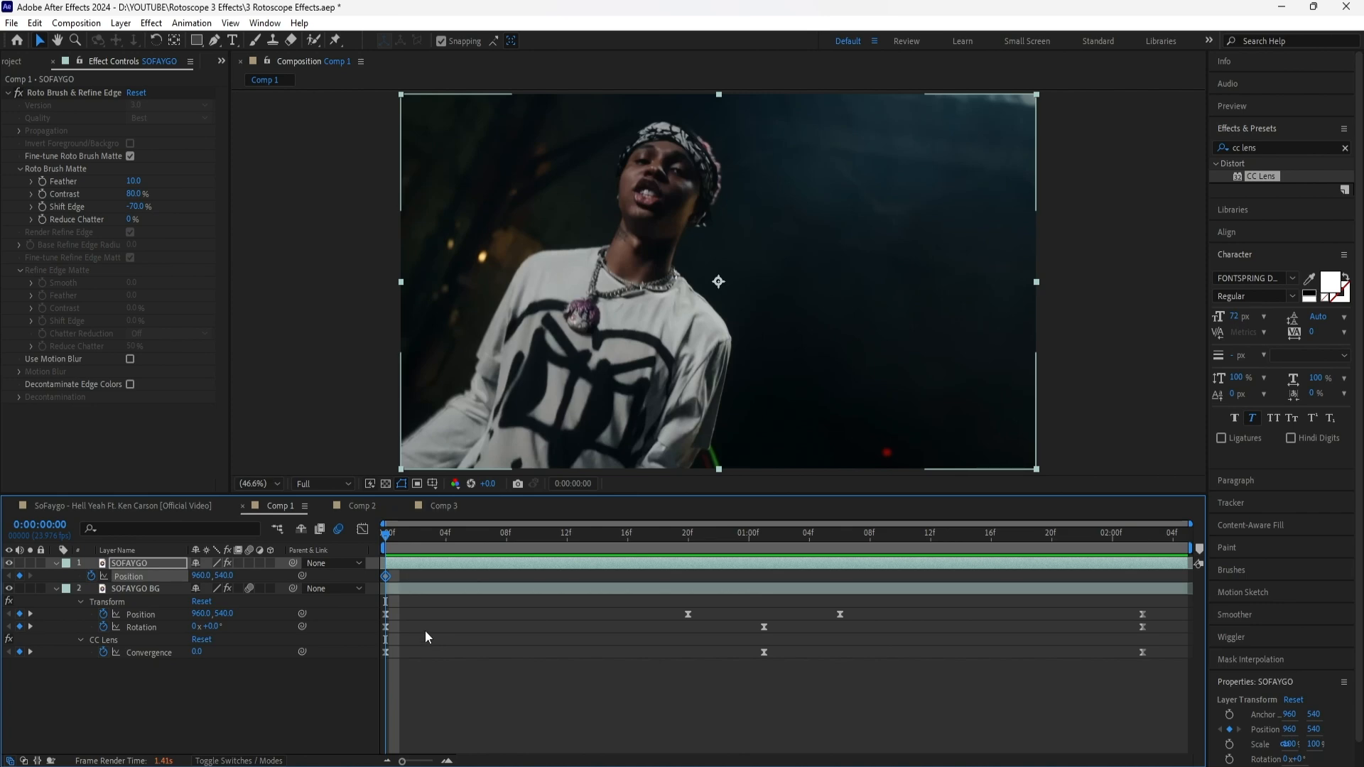
{"action": "left_click_drag", "start_coordinate": [390, 544], "coordinate": [688, 544]}
{"action": "left_click_drag", "start_coordinate": [200, 576], "coordinate": [104, 576]}
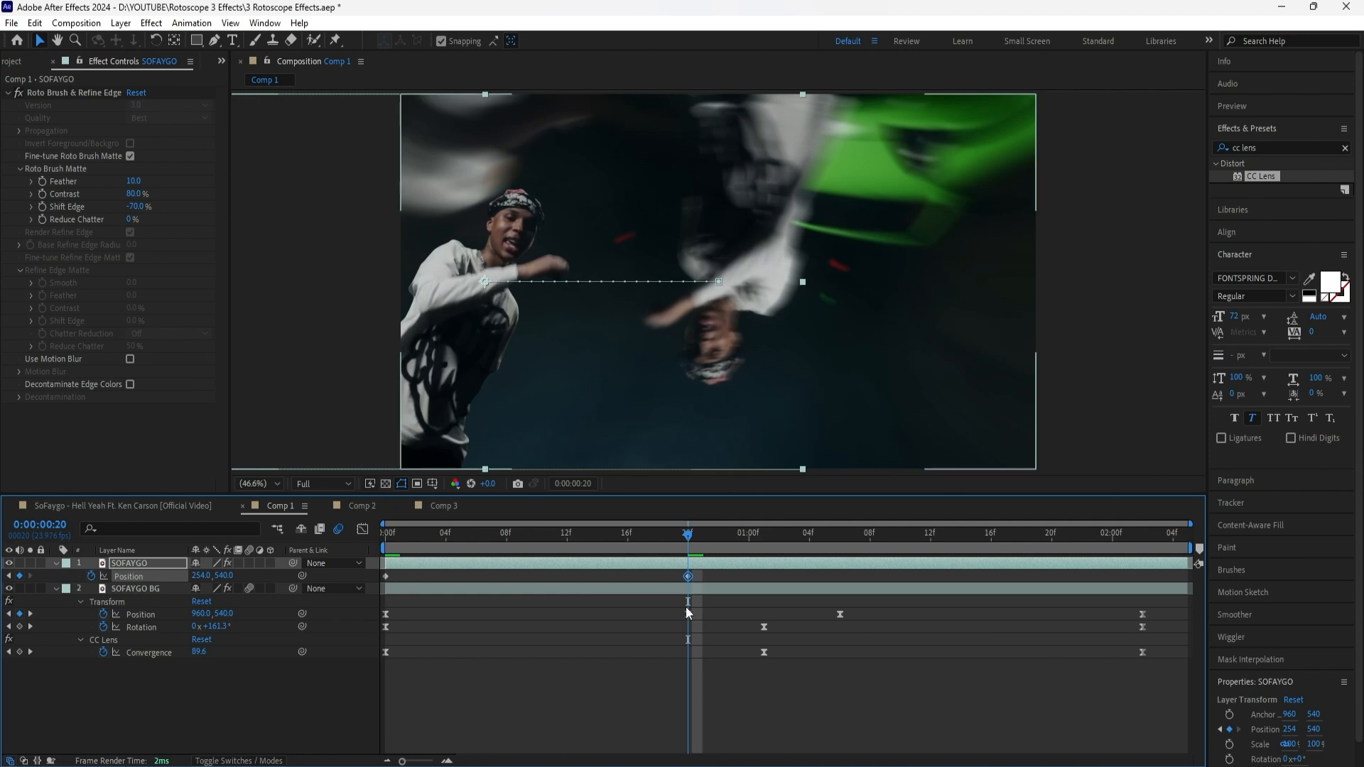
At 0:00:01:06, keyframe the SOFAYGO layer's Position X to 960
{"action": "mouse_move", "coordinate": [688, 539]}
{"action": "left_mouse_down"}
{"action": "mouse_move", "coordinate": [709, 540]}
{"action": "mouse_move", "coordinate": [692, 540]}
{"action": "left_mouse_up"}
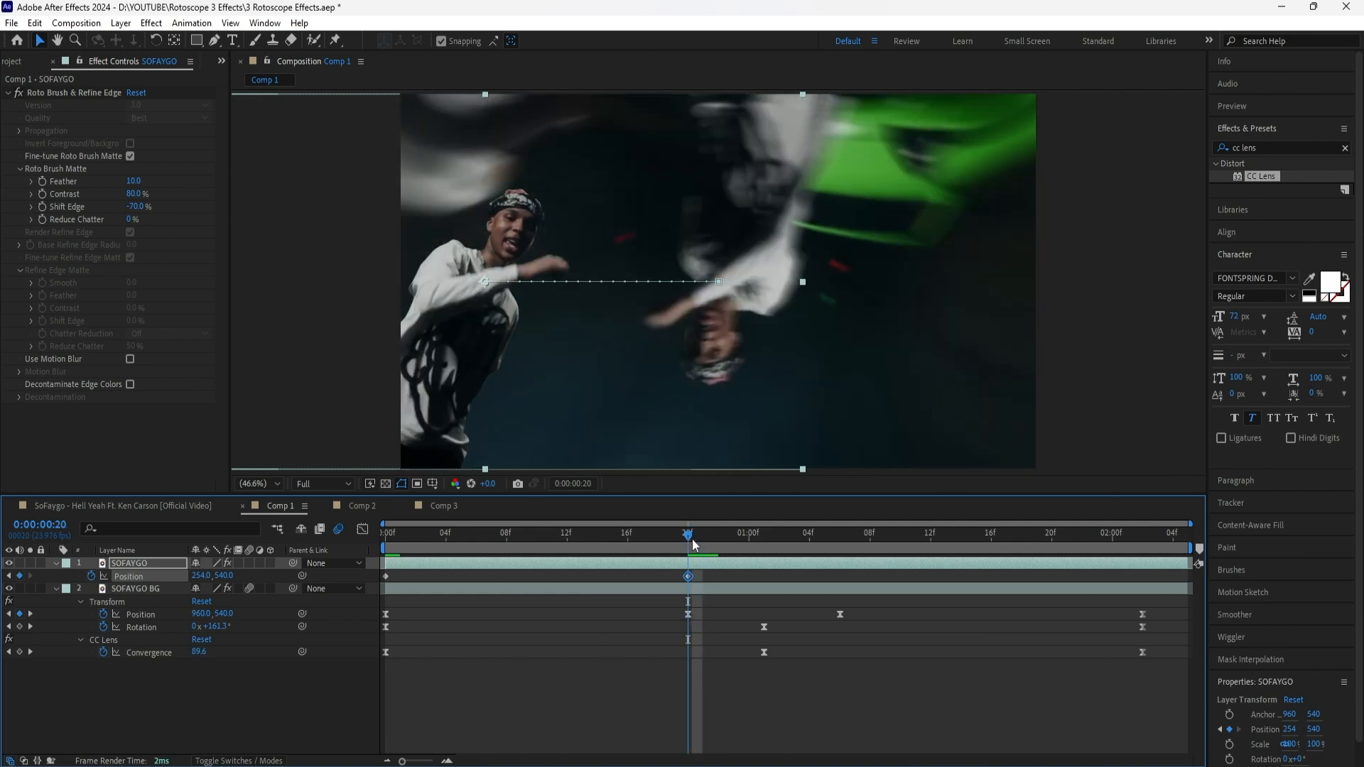
{"action": "key", "text": "shift+Page_Down"}
{"action": "left_click", "coordinate": [203, 576]}
{"action": "type", "text": "960"}
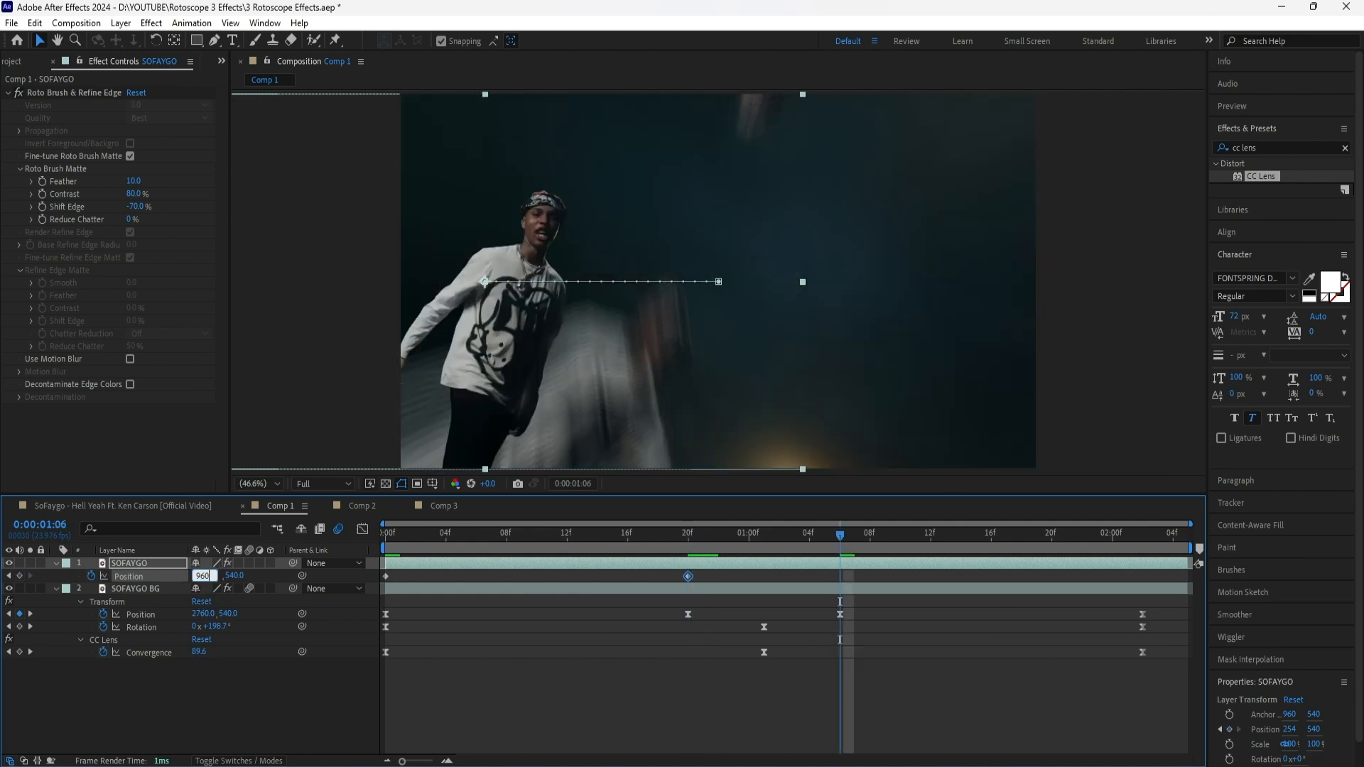
{"action": "key", "text": "Return"}
Apply Easy Ease to all of the SOFAYGO layer's Position keyframes and enable motion blur for that layer
{"action": "left_click_drag", "start_coordinate": [840, 538], "coordinate": [1124, 573]}
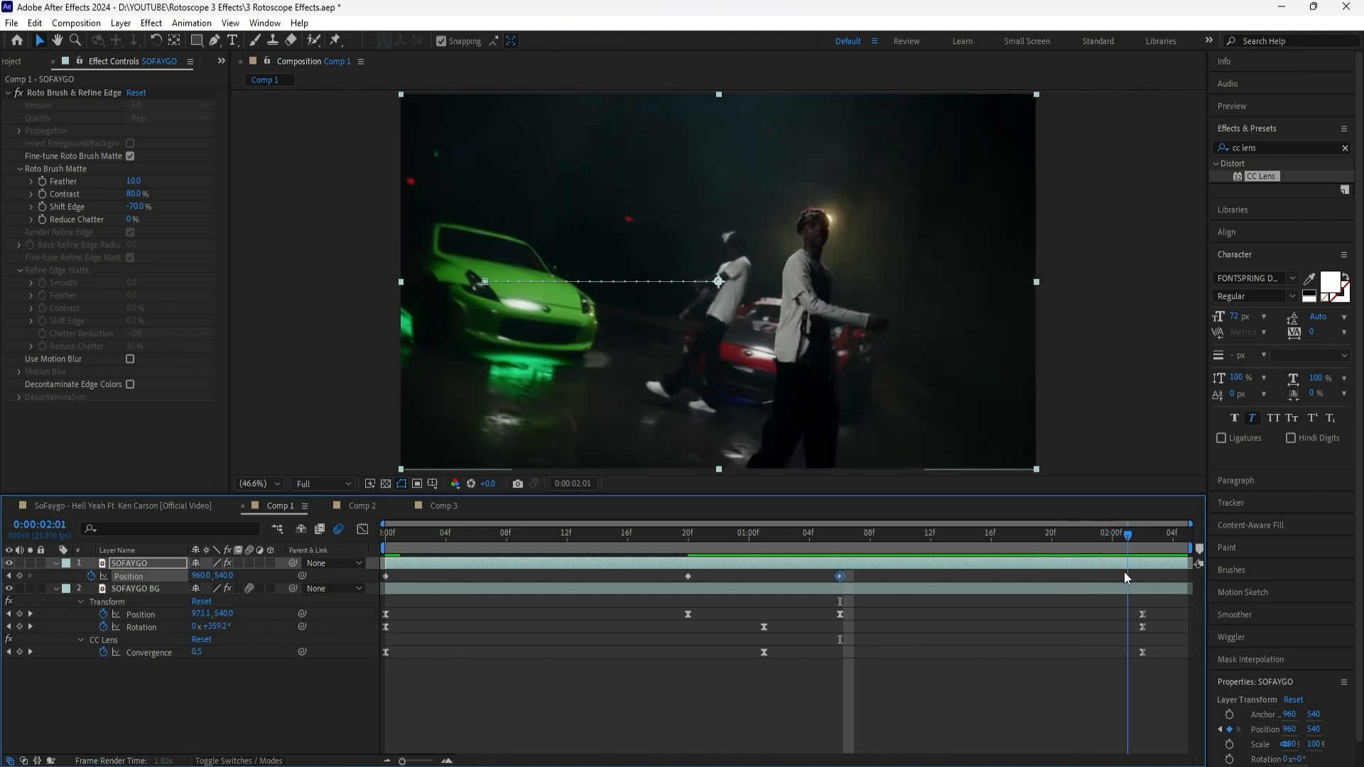
{"action": "left_click_drag", "start_coordinate": [867, 573], "coordinate": [368, 579]}
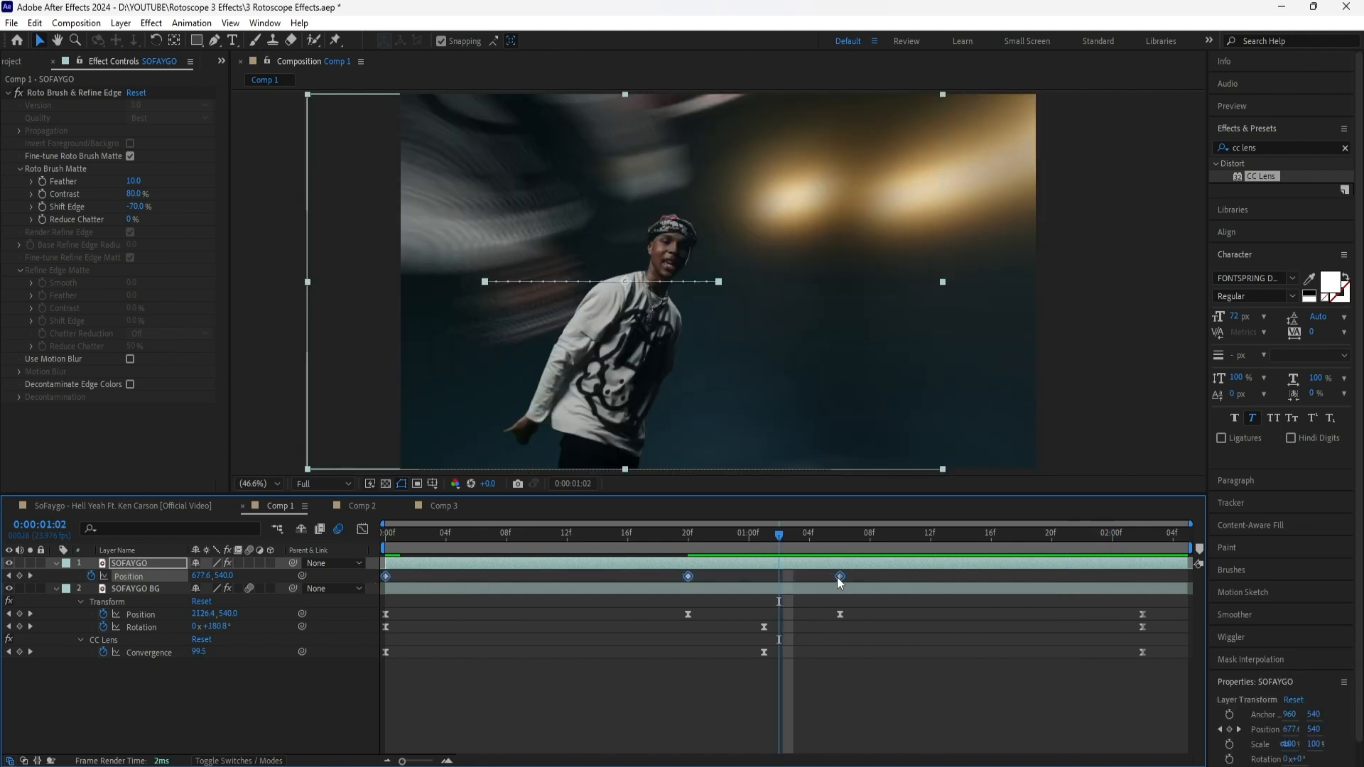
{"action": "right_click", "coordinate": [839, 577]}
{"action": "mouse_move", "coordinate": [881, 564]}
{"action": "left_click", "coordinate": [1044, 609]}
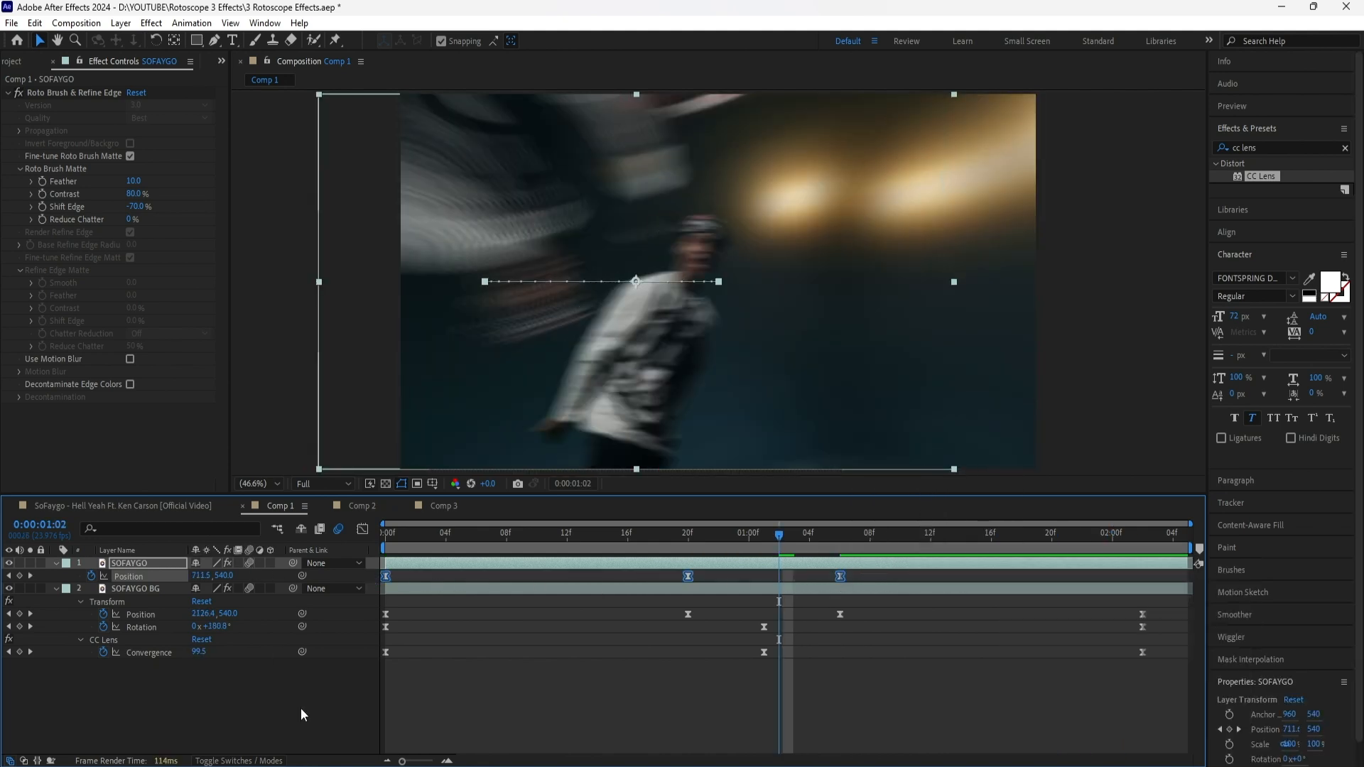
{"action": "key", "text": "space"}
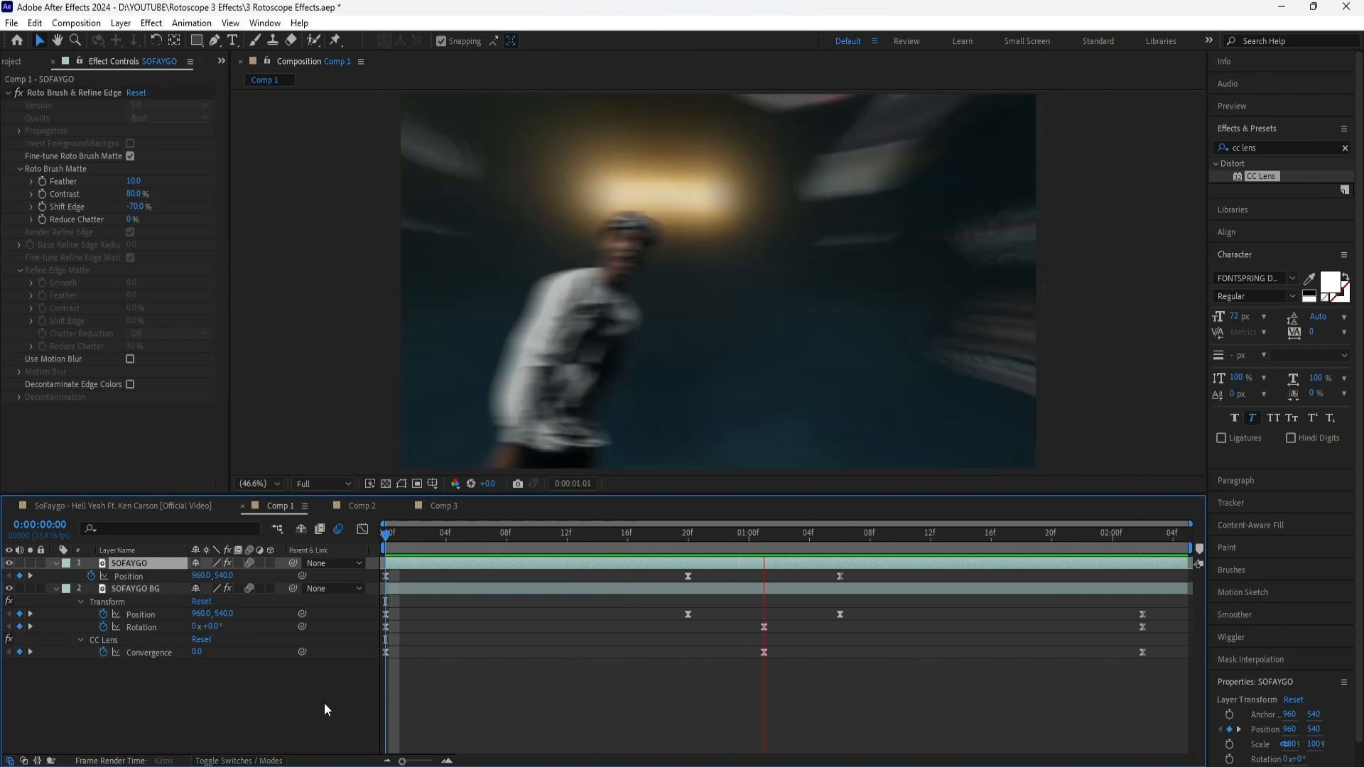
{"action": "key", "text": "space"}
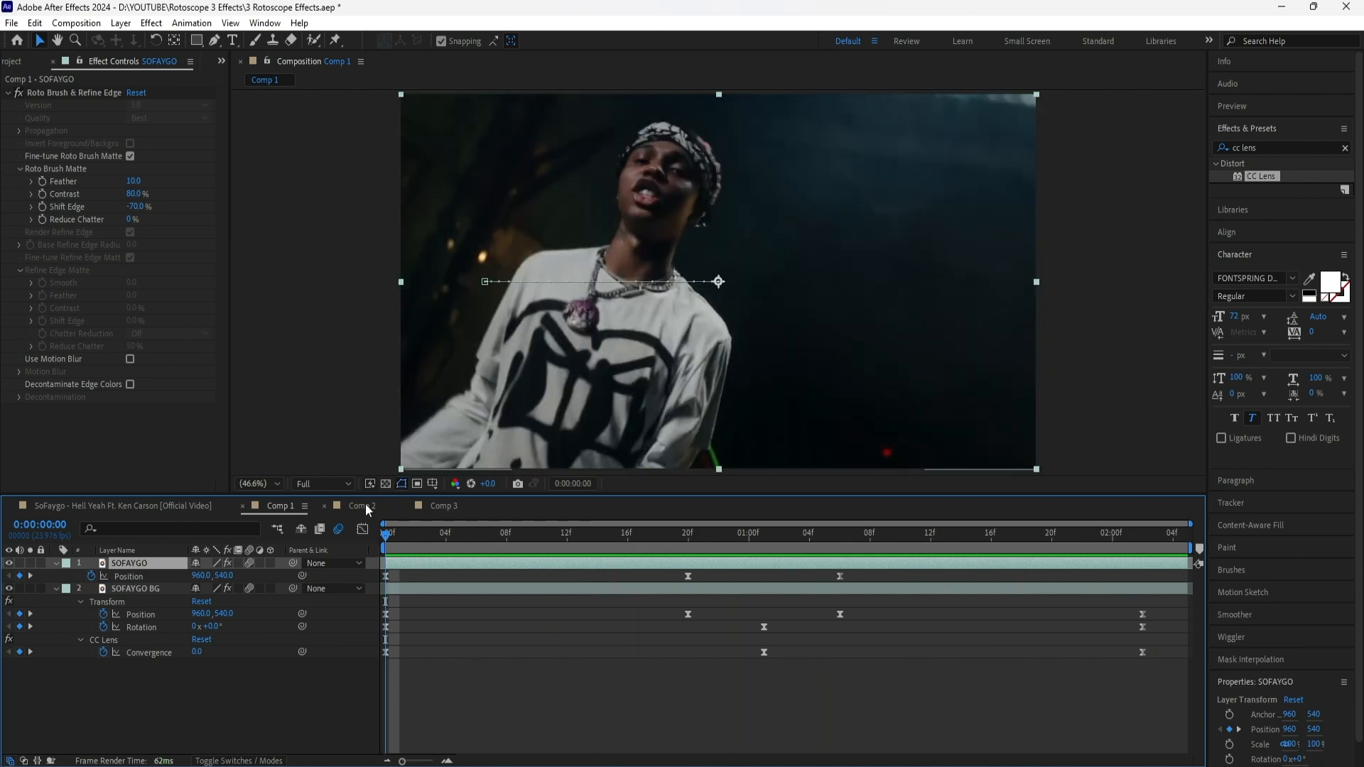
In Comp 2, cut out the performer on the SOFAYGO layer with the Roto Brush and freeze the result
{"action": "left_click", "coordinate": [364, 506]}
{"action": "left_click", "coordinate": [169, 564]}
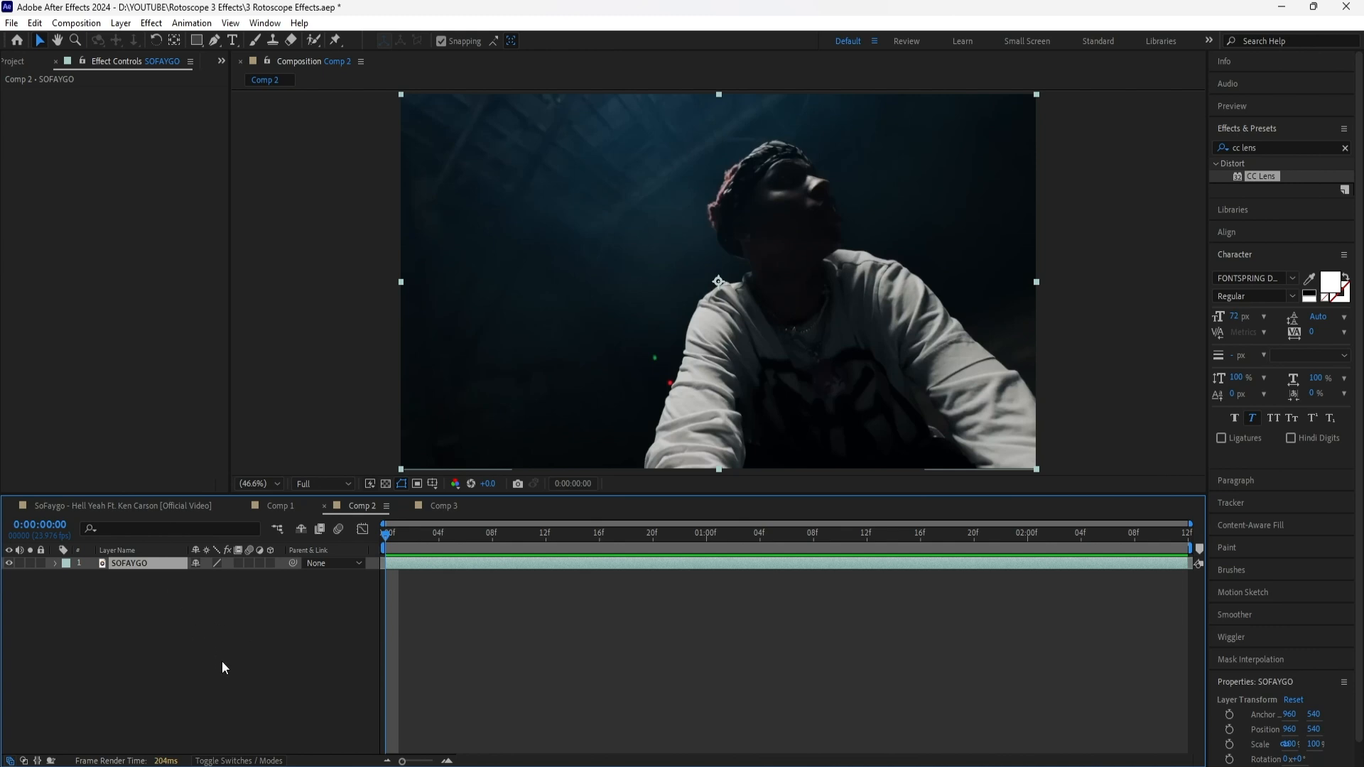
{"action": "double_click", "coordinate": [140, 564]}
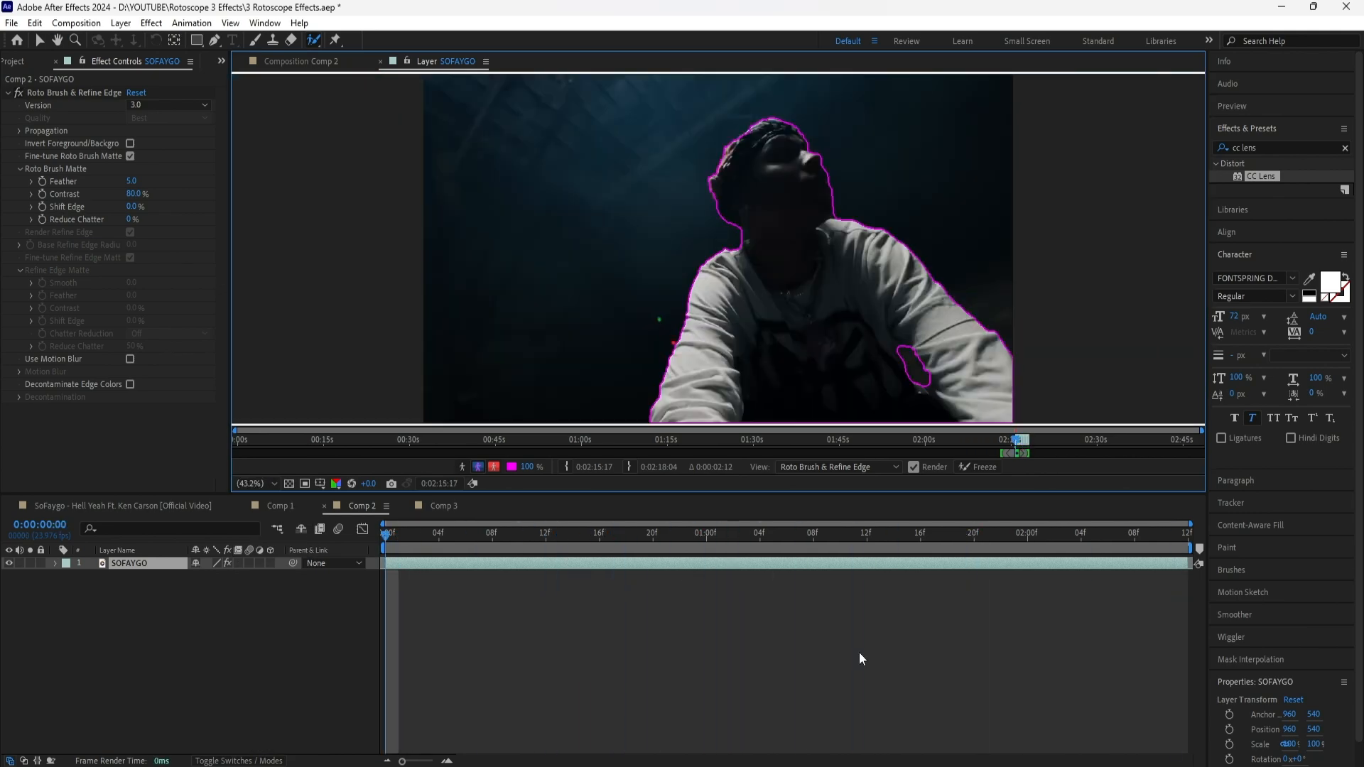
{"action": "left_click", "coordinate": [980, 466]}
{"action": "left_click", "coordinate": [313, 62]}
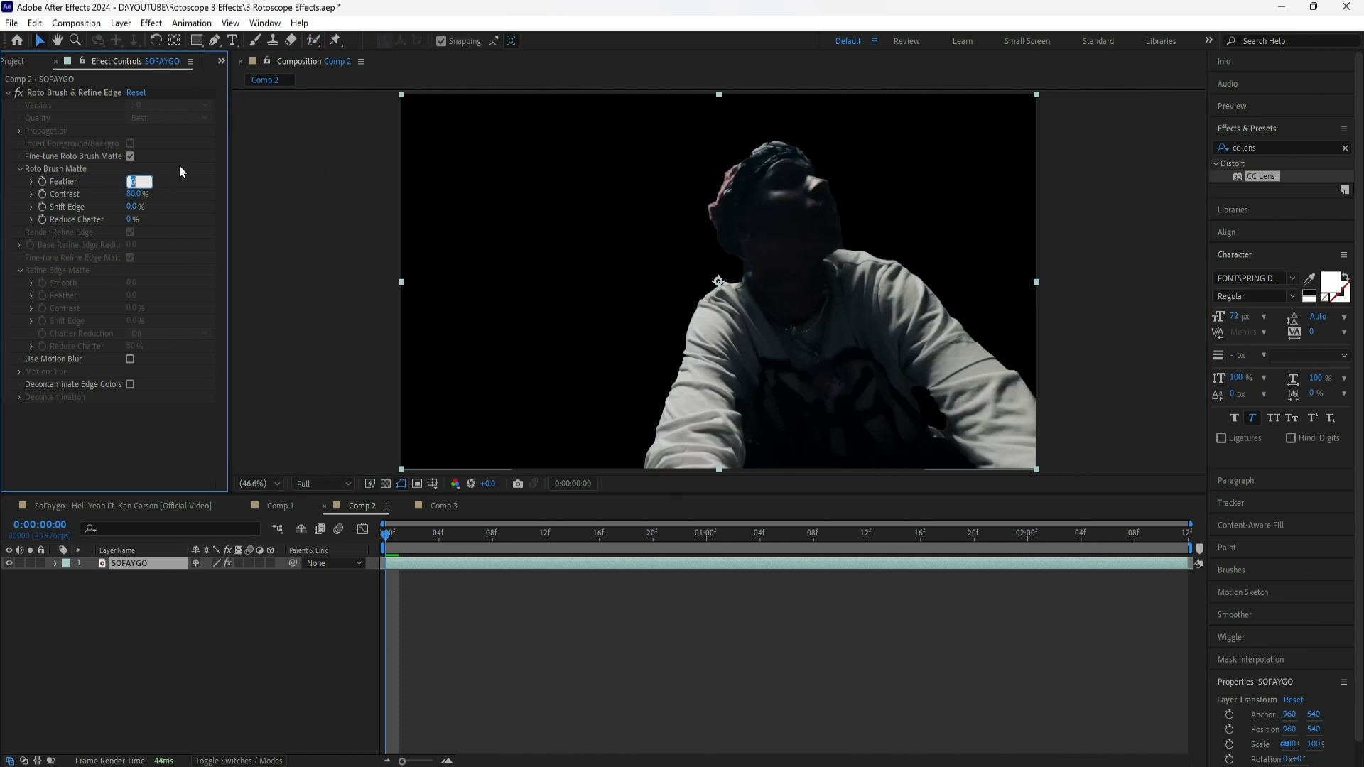
Set the Roto Brush Matte Feather to 10 and Shift Edge to -70% on the SOFAYGO layer
{"action": "type", "text": "10"}
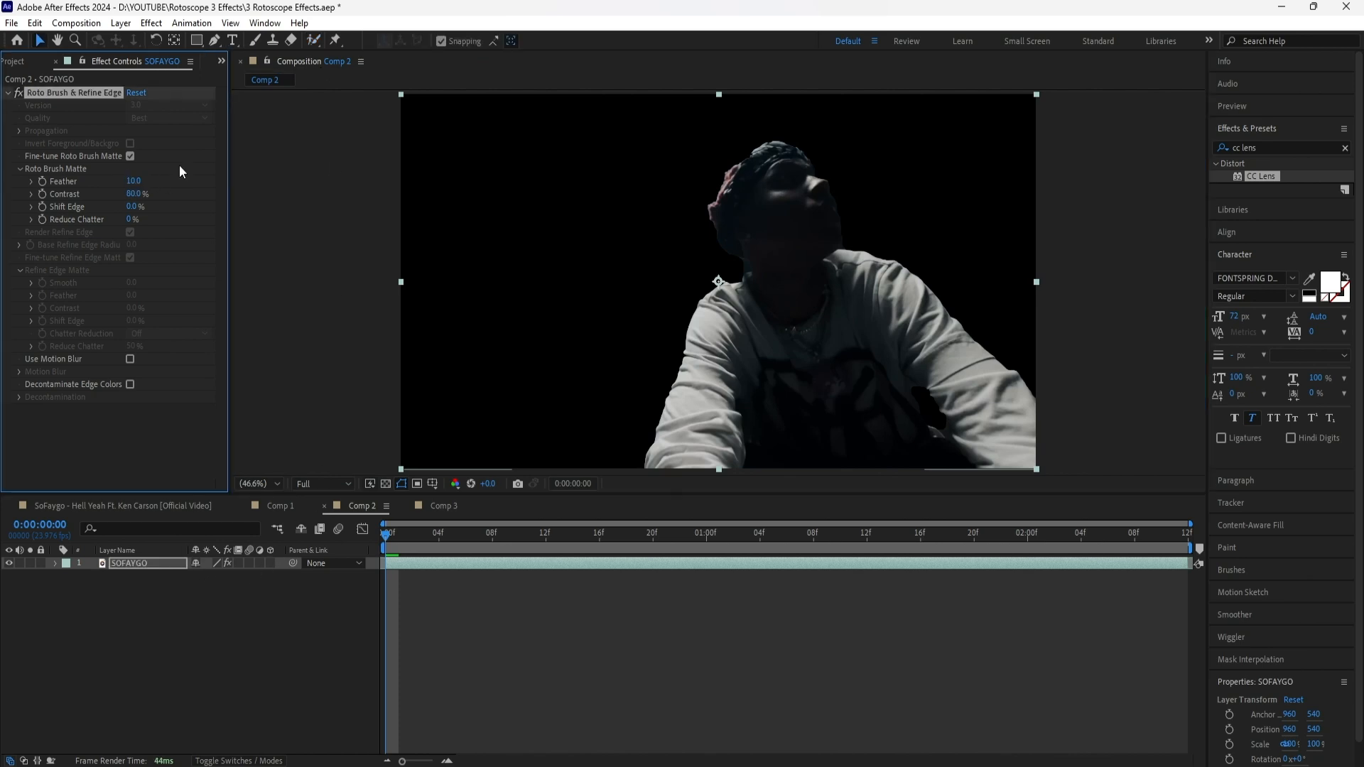
{"action": "key", "text": "Tab"}
{"action": "type", "text": "-"}
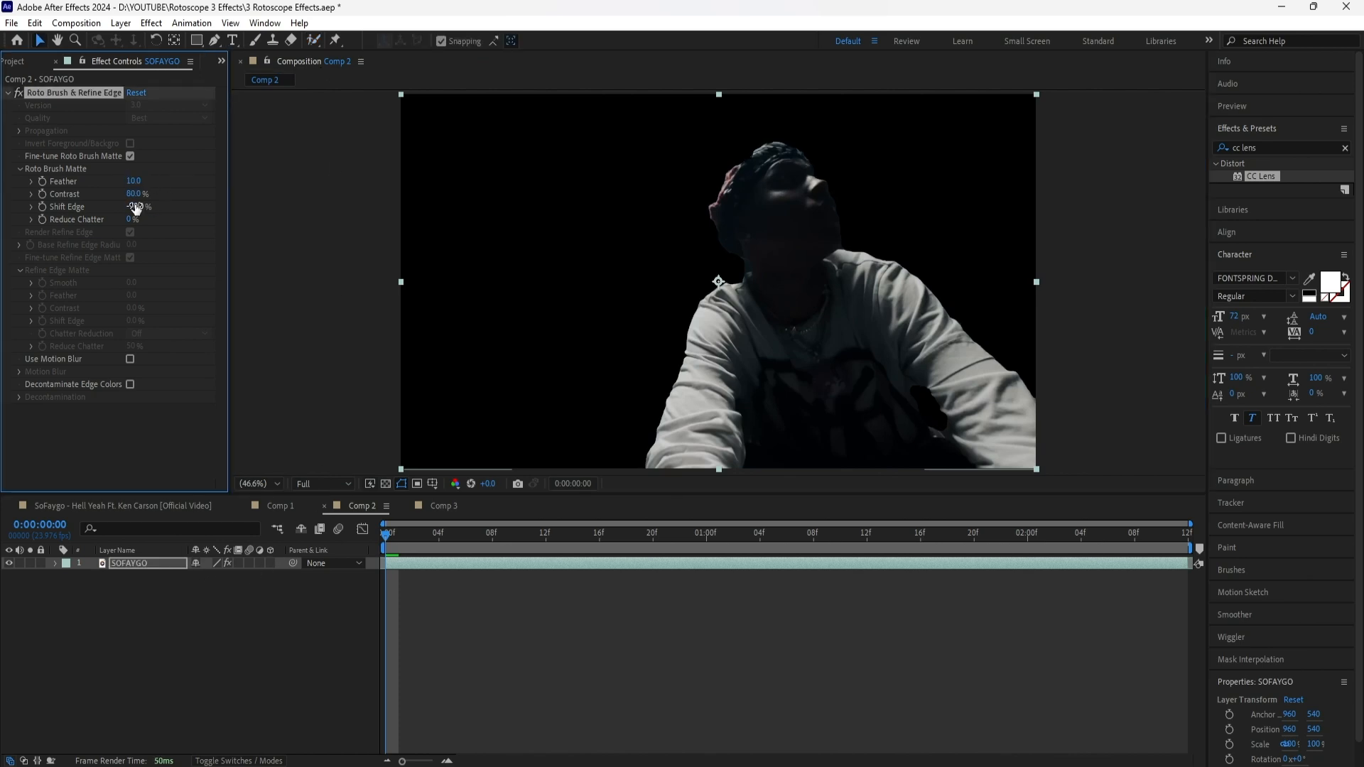
{"action": "key", "text": "Return"}
Duplicate the SOFAYGO layer twice and place both copies below the original
{"action": "left_click", "coordinate": [238, 564]}
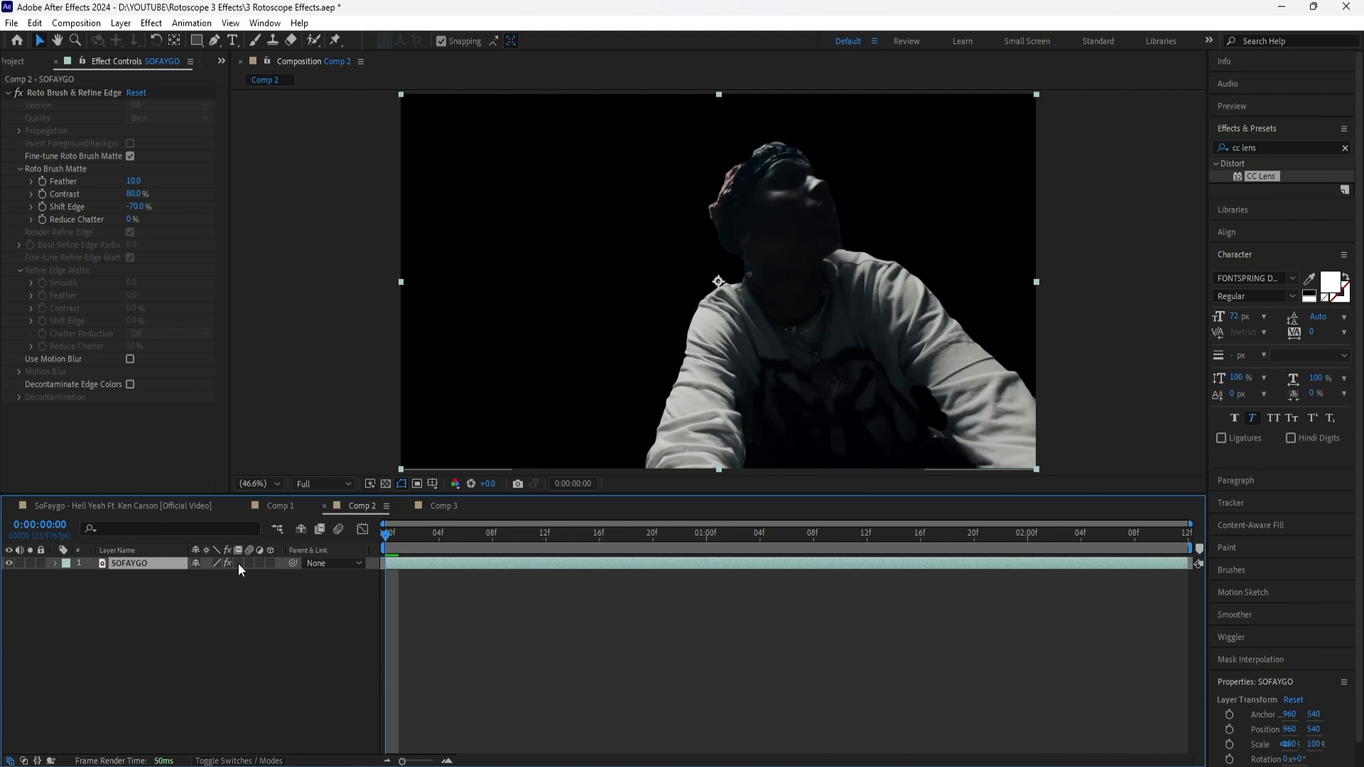
{"action": "key", "text": "ctrl+d"}
{"action": "key", "text": "ctrl+d"}
{"action": "left_click", "coordinate": [164, 577], "text": "ctrl"}
{"action": "key", "text": "ctrl+shift+["}
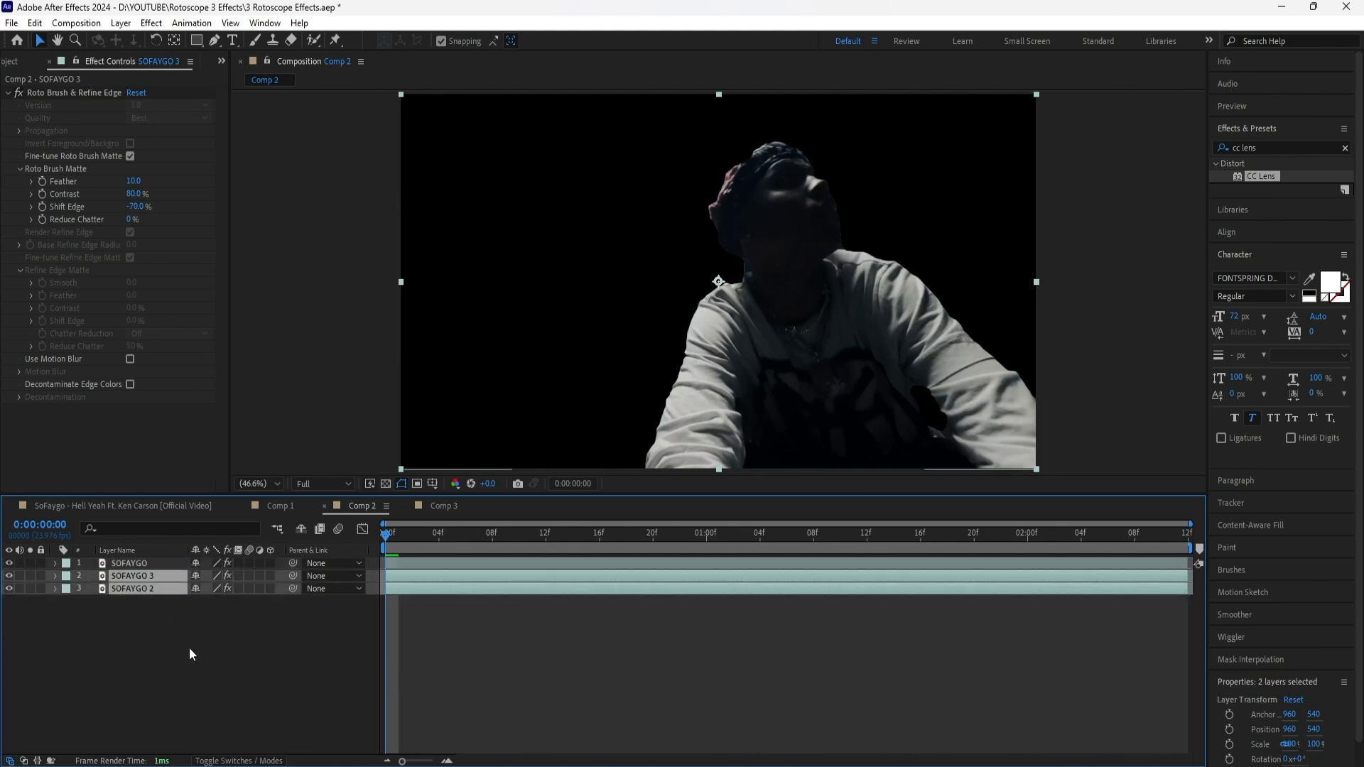
Rename the bottom copy in Comp 2 as SOFAYGO BG
{"action": "left_click", "coordinate": [153, 591]}
{"action": "right_click", "coordinate": [154, 591]}
{"action": "left_click", "coordinate": [195, 546]}
{"action": "left_click", "coordinate": [161, 591]}
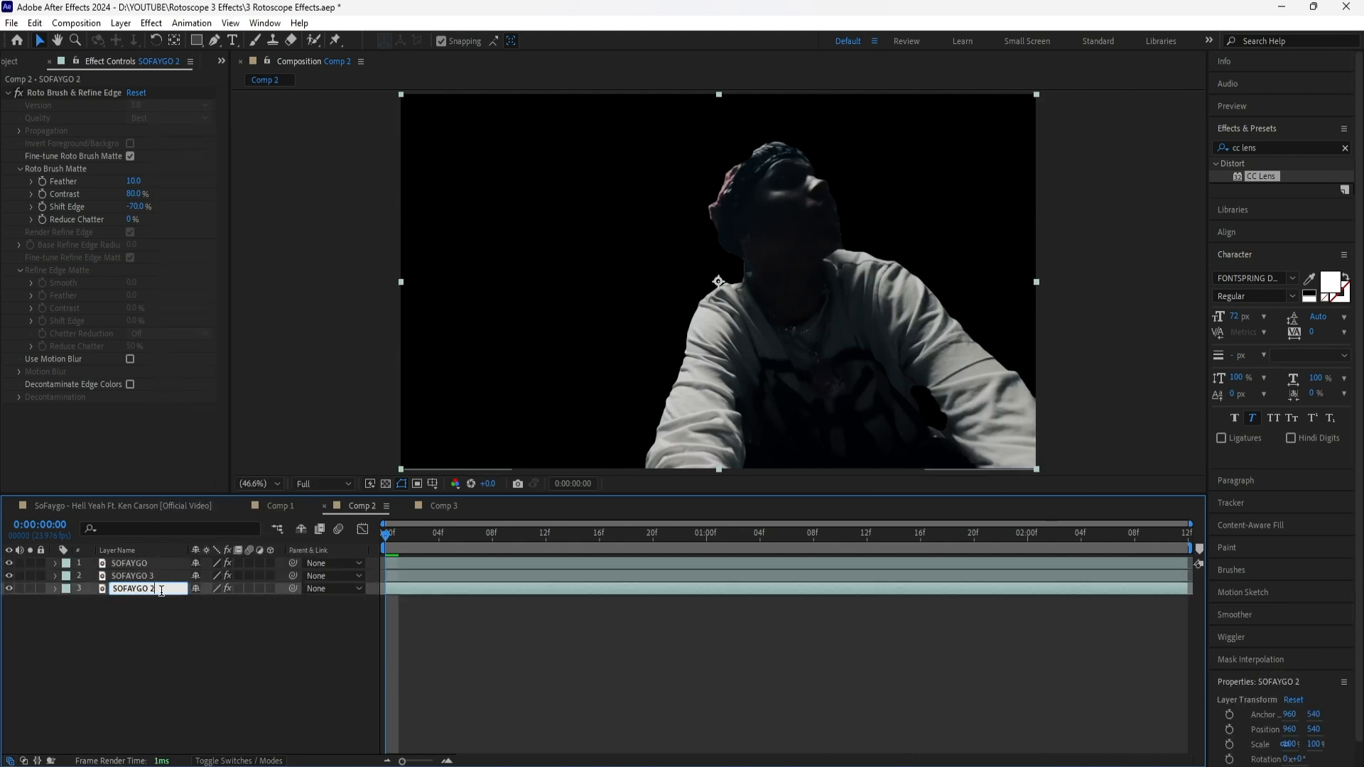
{"action": "key", "text": "BackSpace"}
{"action": "type", "text": "BG"}
{"action": "key", "text": "Return"}
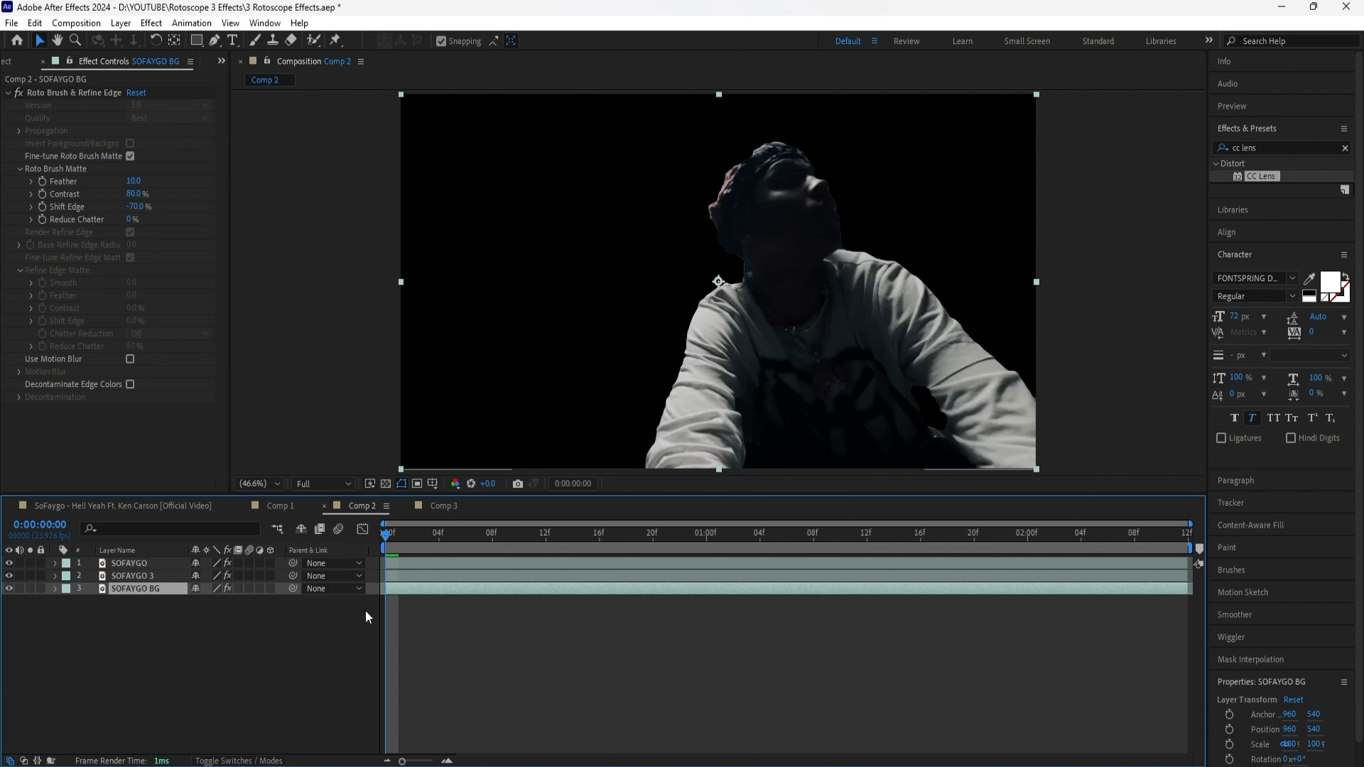
Delete the Roto Brush & Refine Edge effect from SOFAYGO BG and rename the middle copy as SOFAYGO 2
{"action": "left_click", "coordinate": [89, 96]}
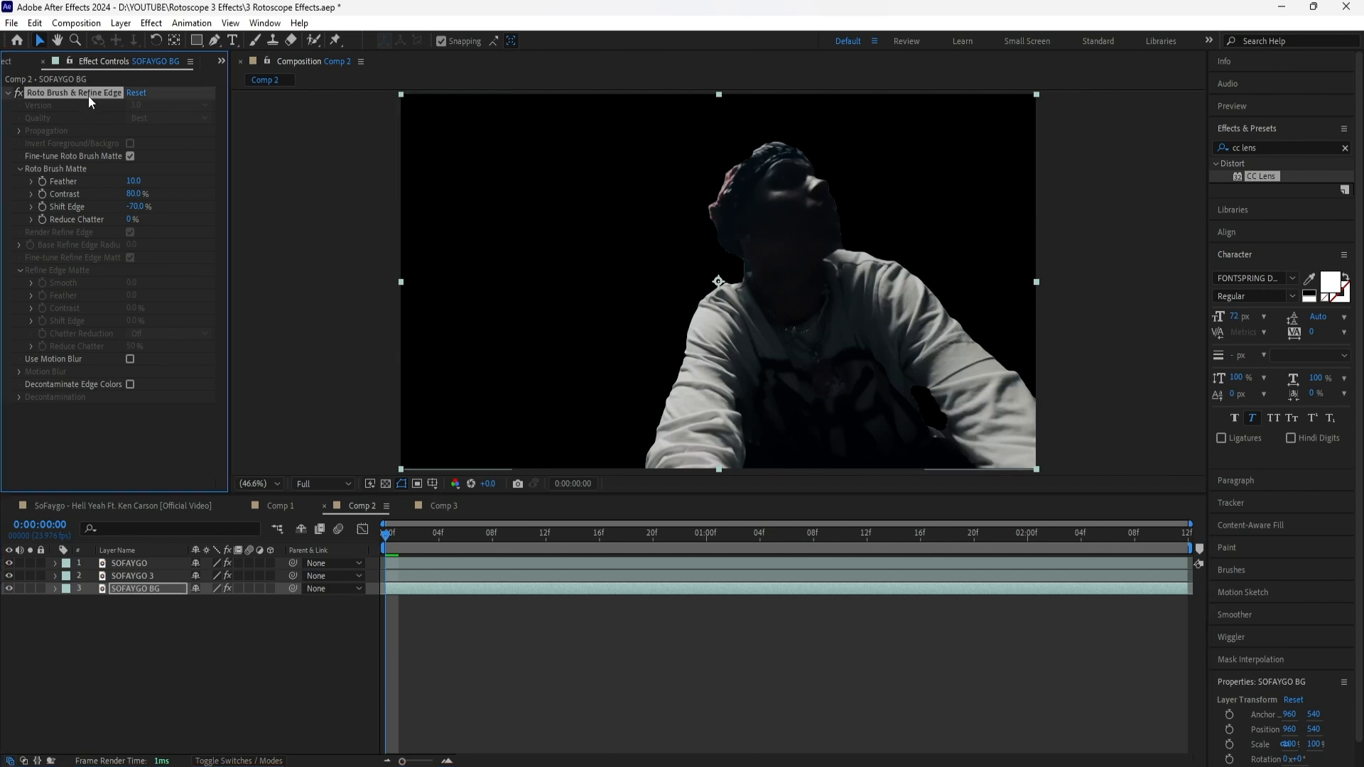
{"action": "key", "text": "Delete"}
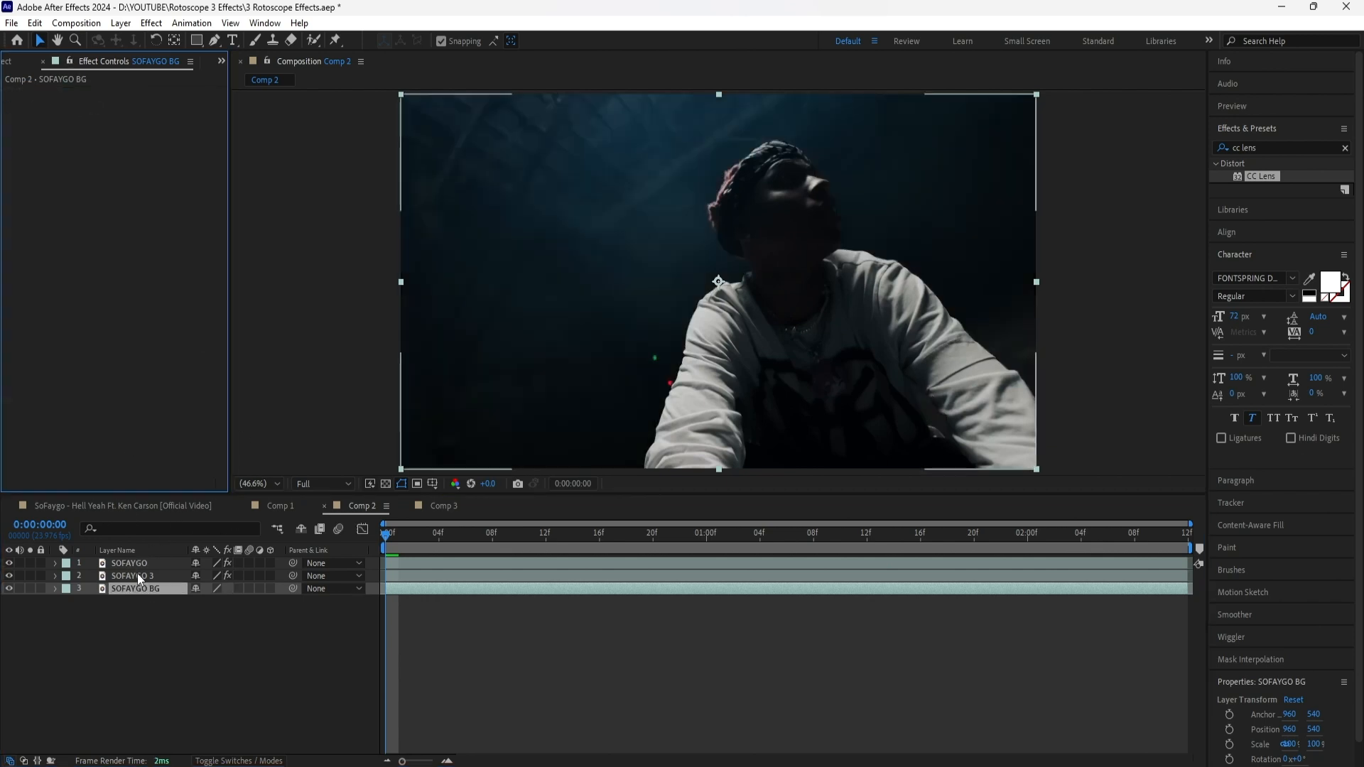
{"action": "left_click", "coordinate": [137, 574]}
{"action": "left_click", "coordinate": [165, 620]}
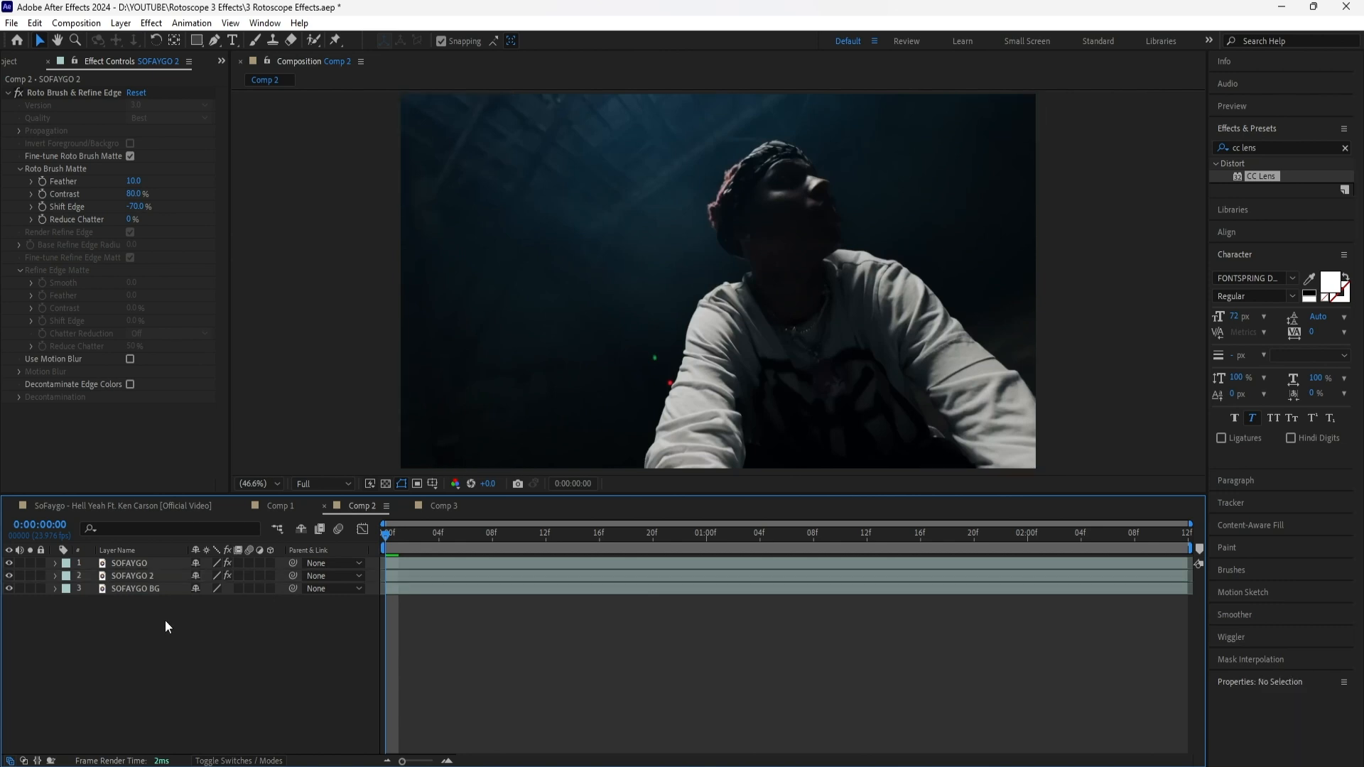
Add a Tint effect to the SOFAYGO 2 layer and set its Map White To color to bright green
{"action": "left_click", "coordinate": [150, 575]}
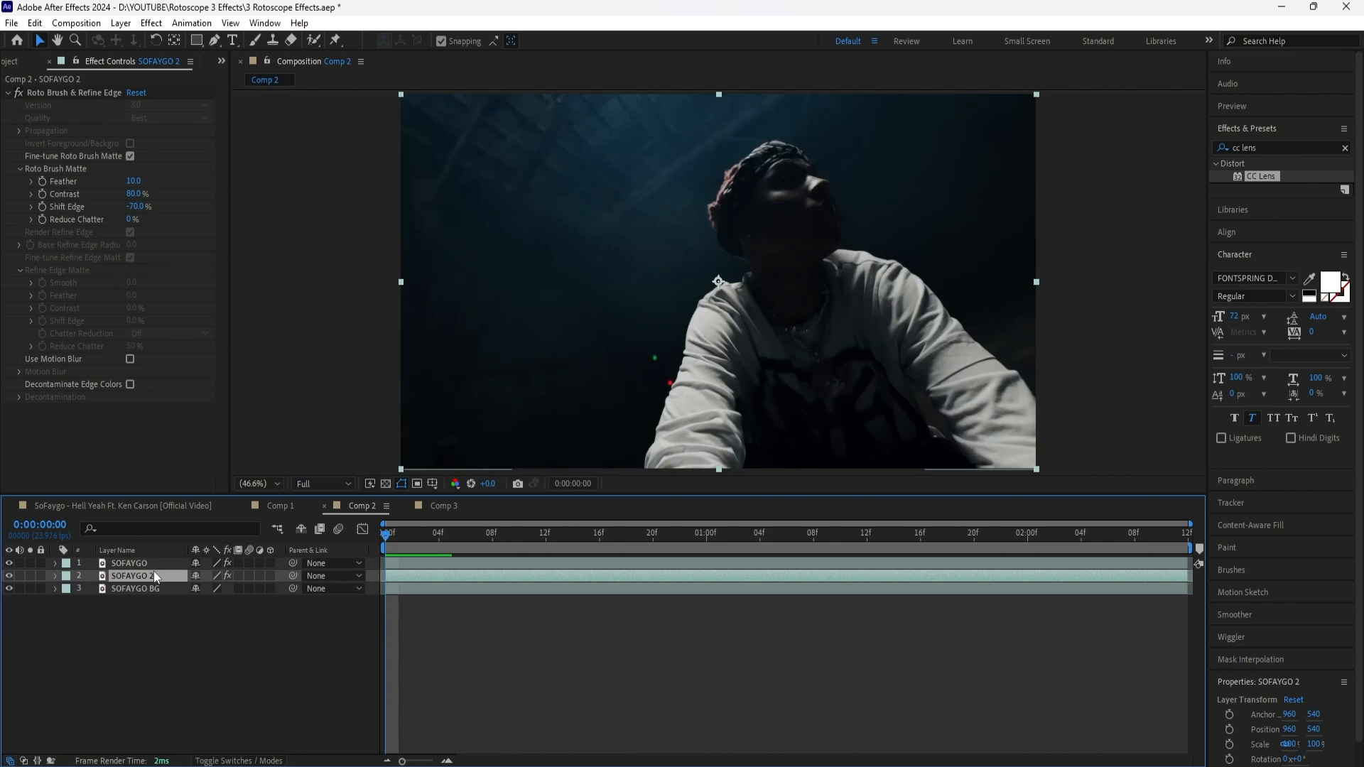
{"action": "left_click", "coordinate": [1345, 147]}
{"action": "type", "text": "tint"}
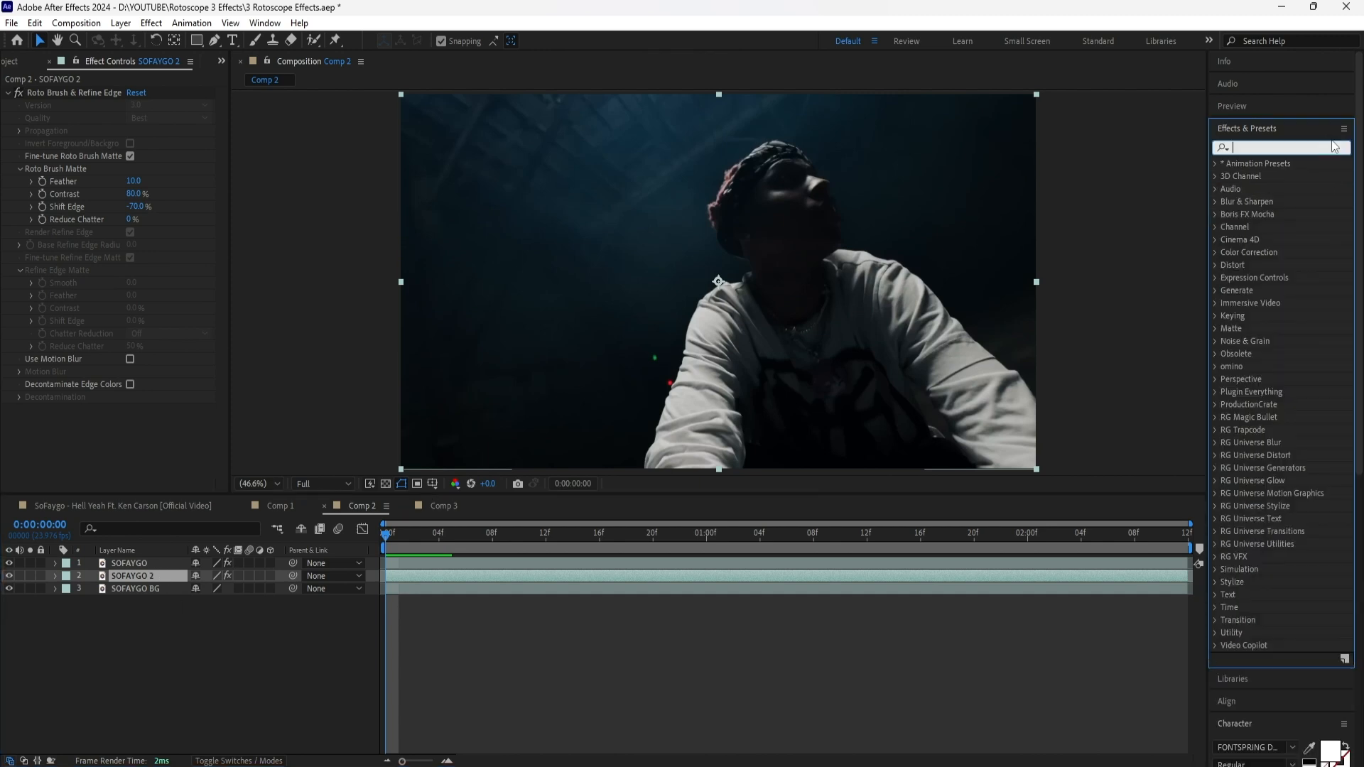
{"action": "left_click_drag", "start_coordinate": [1266, 226], "coordinate": [142, 444]}
{"action": "left_click", "coordinate": [132, 434]}
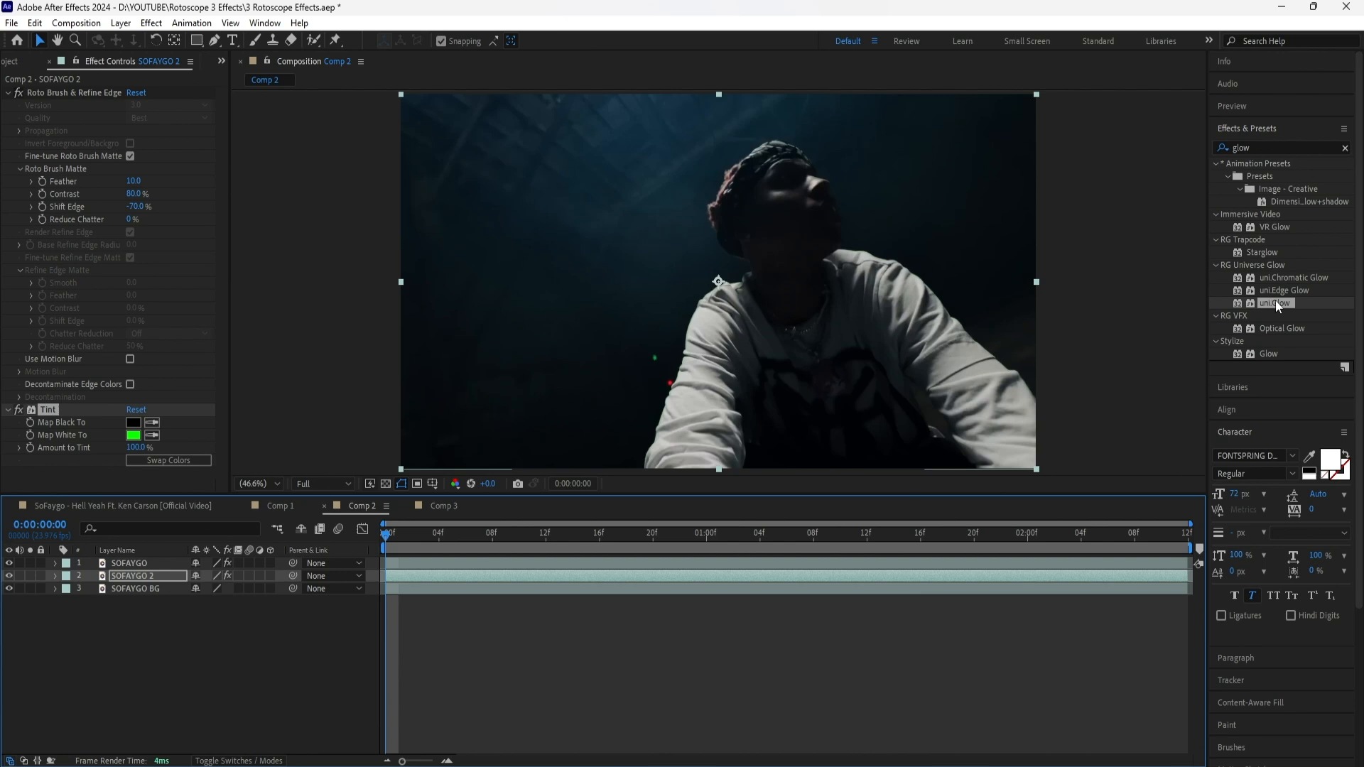
Add the uni.Glow effect to the SOFAYGO 2 layer and set its Size to 25 and Intensity to 2
{"action": "left_click_drag", "start_coordinate": [1276, 300], "coordinate": [21, 146]}
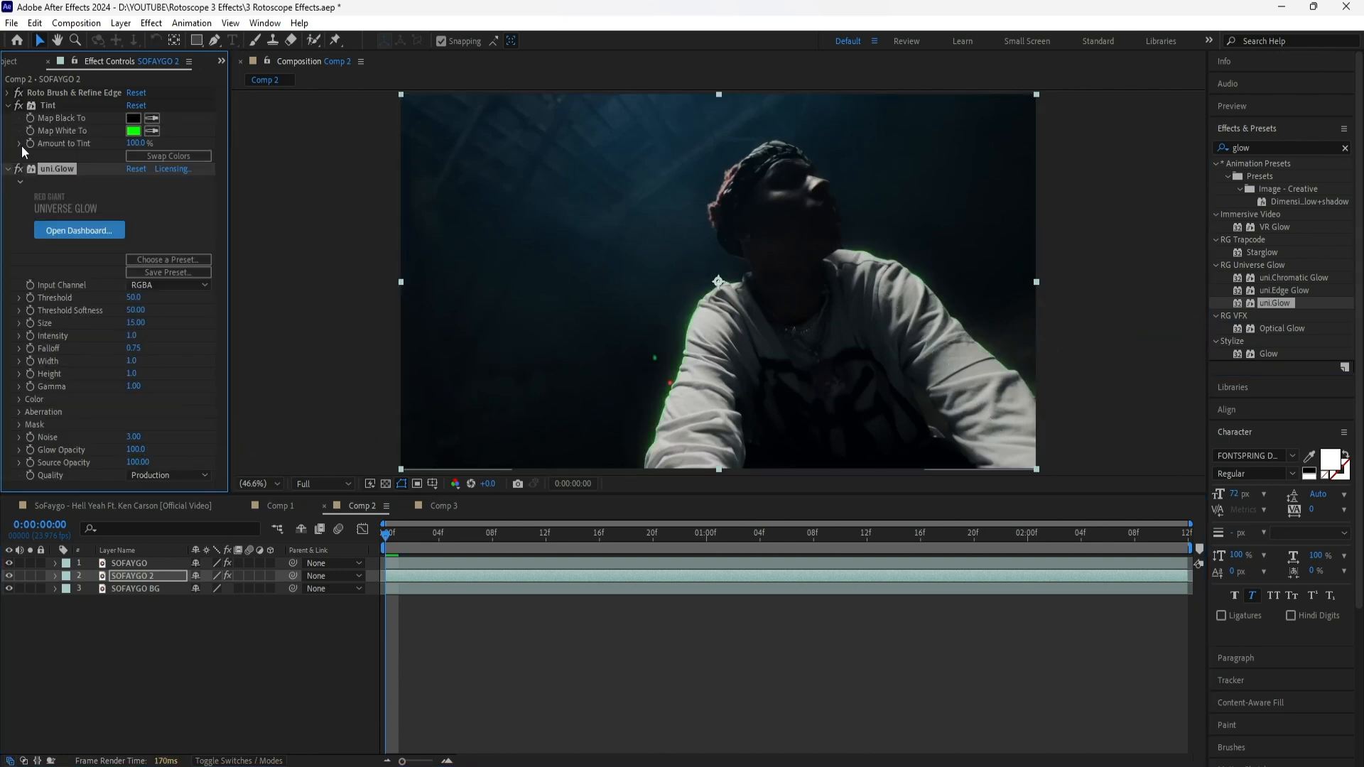
{"action": "left_click", "coordinate": [134, 322]}
{"action": "type", "text": "2"}
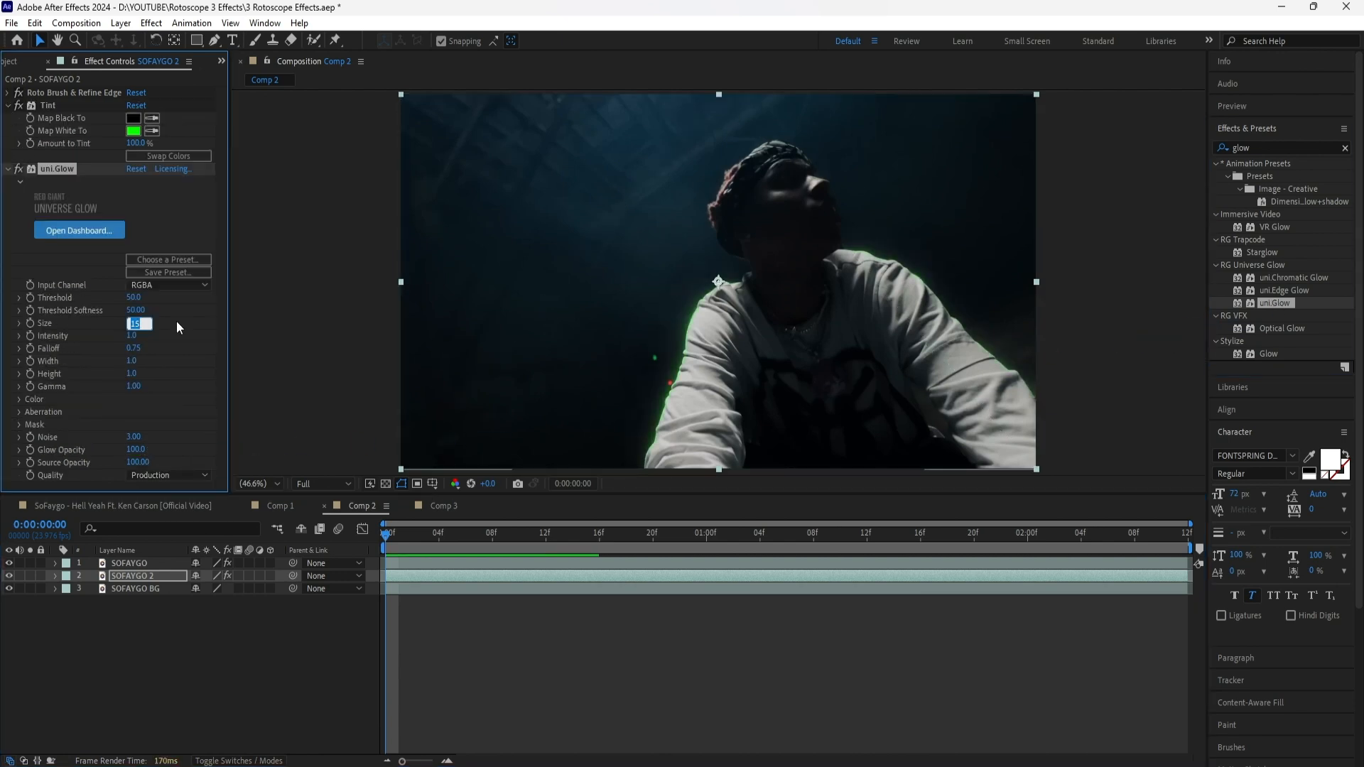
{"action": "type", "text": "5"}
{"action": "key", "text": "Tab"}
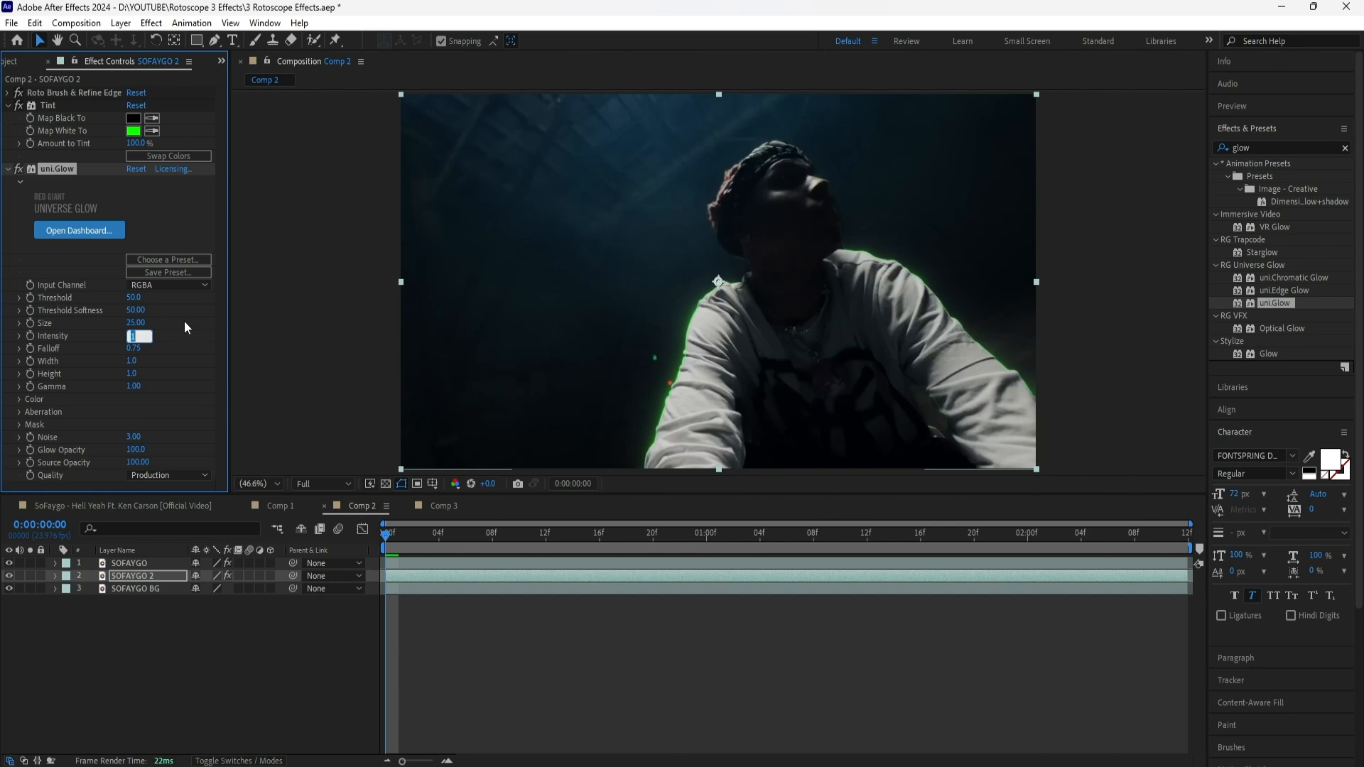
{"action": "type", "text": "2"}
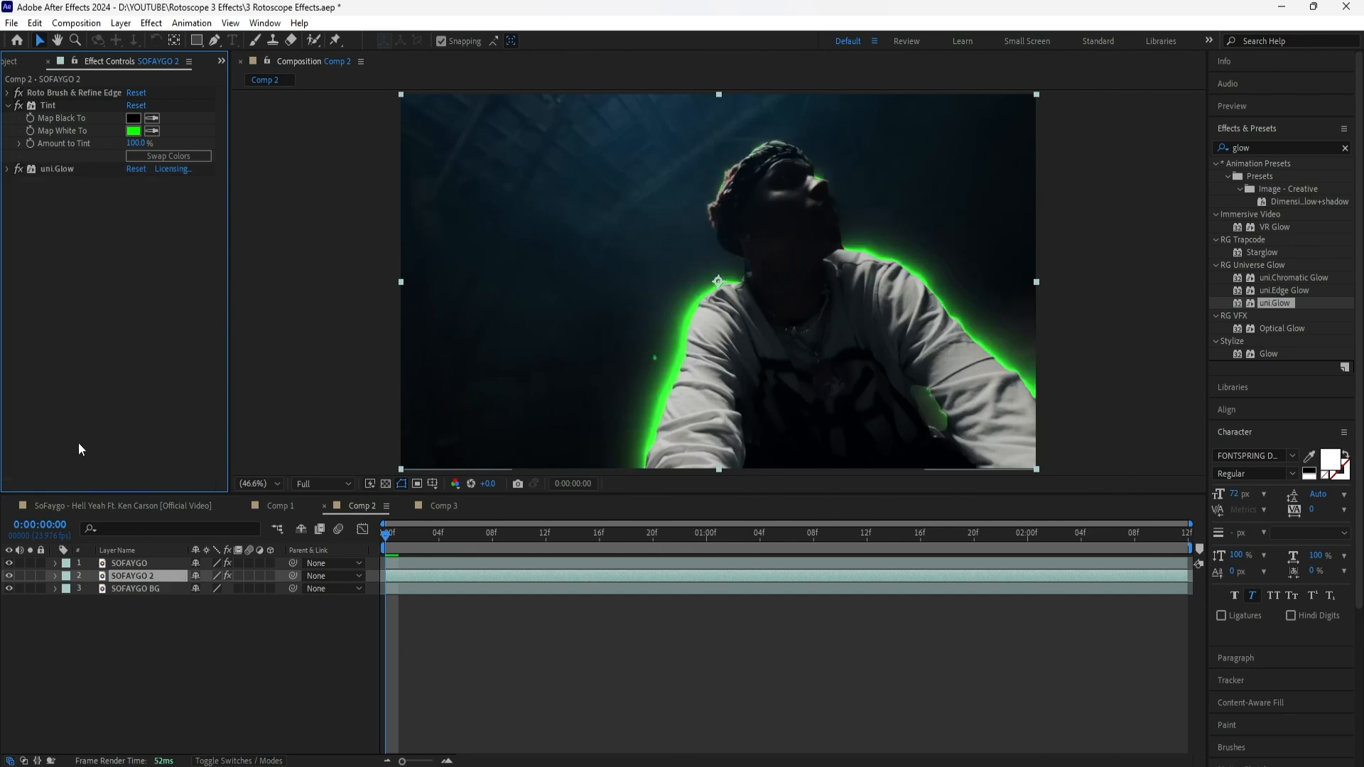
Add a Motion Tile effect to SOFAYGO 2 with Output Width and Output Height of 400 and Mirror Edges enabled
{"action": "left_click", "coordinate": [1345, 149]}
{"action": "left_click", "coordinate": [1330, 148]}
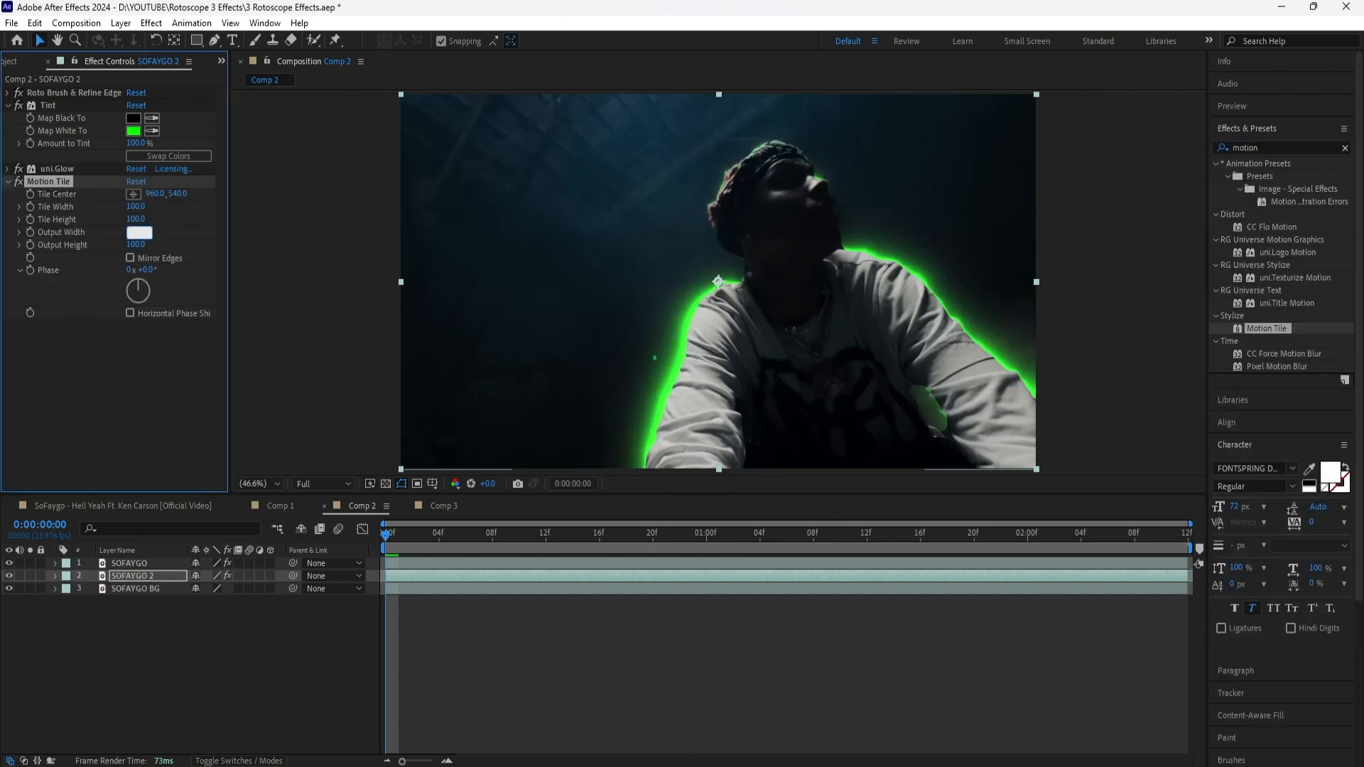
{"action": "type", "text": "400"}
{"action": "key", "text": "Return"}
{"action": "left_click", "coordinate": [136, 244]}
{"action": "type", "text": "400"}
{"action": "key", "text": "Return"}
{"action": "left_click", "coordinate": [130, 258]}
Add an Optics Compensation effect to SOFAYGO 2 and trim the layer's start to 0:00:00:04
{"action": "left_click", "coordinate": [1345, 147]}
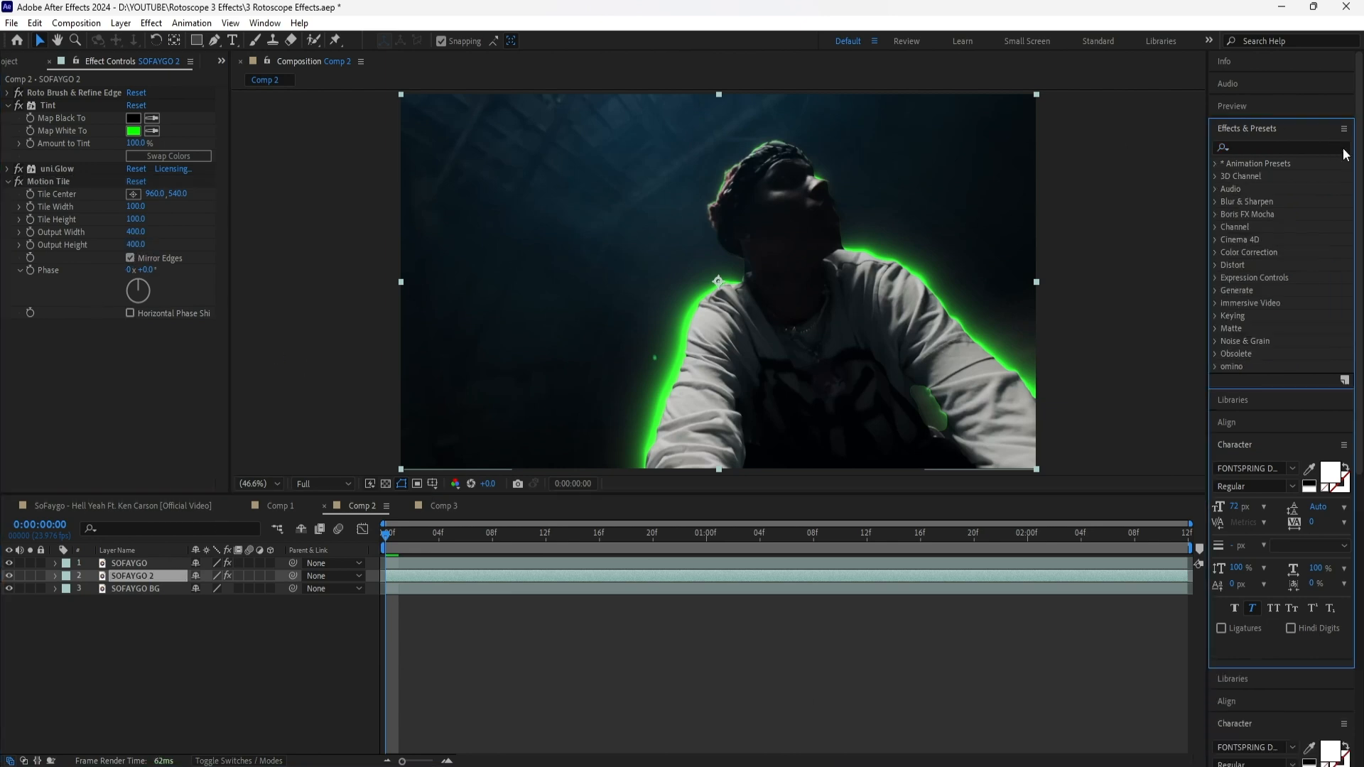
{"action": "left_click", "coordinate": [1329, 147]}
{"action": "type", "text": "op"}
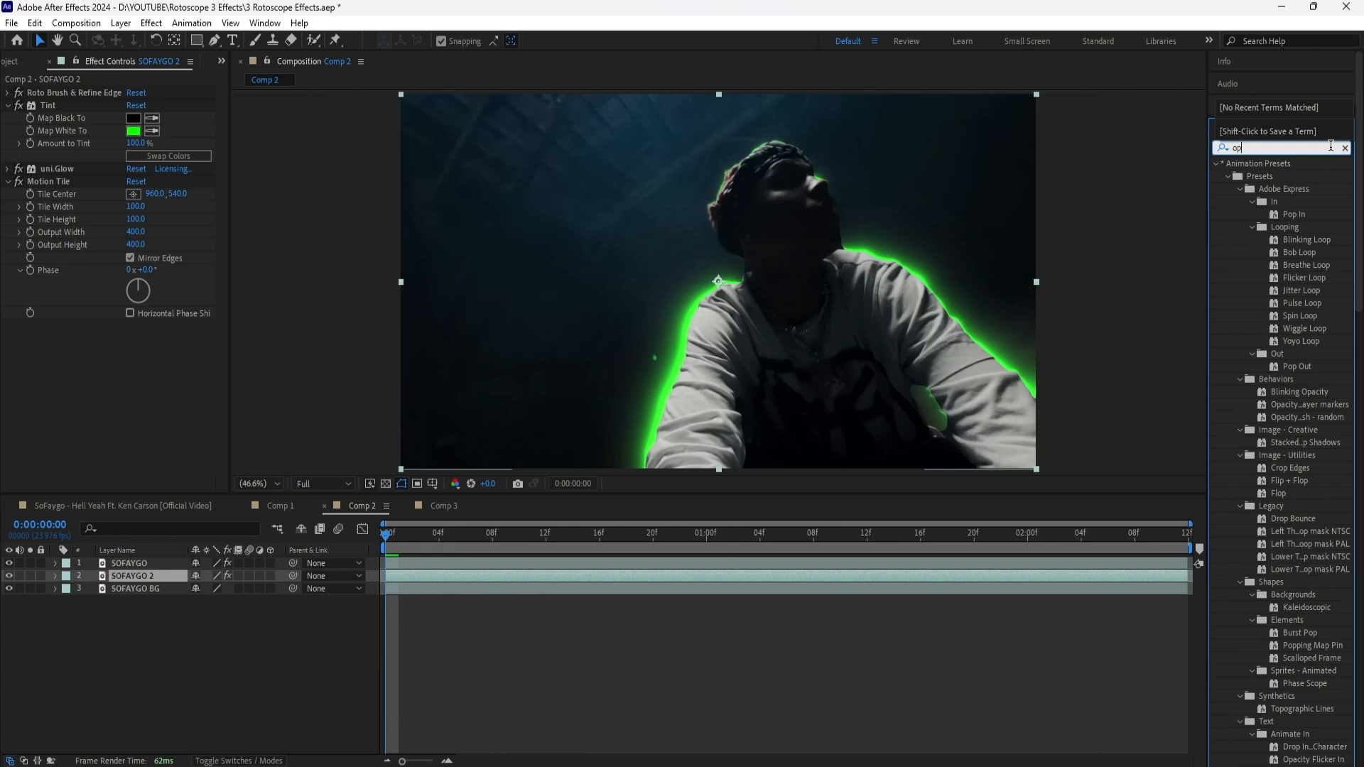
{"action": "type", "text": "tics"}
{"action": "left_click_drag", "start_coordinate": [1283, 176], "coordinate": [392, 574]}
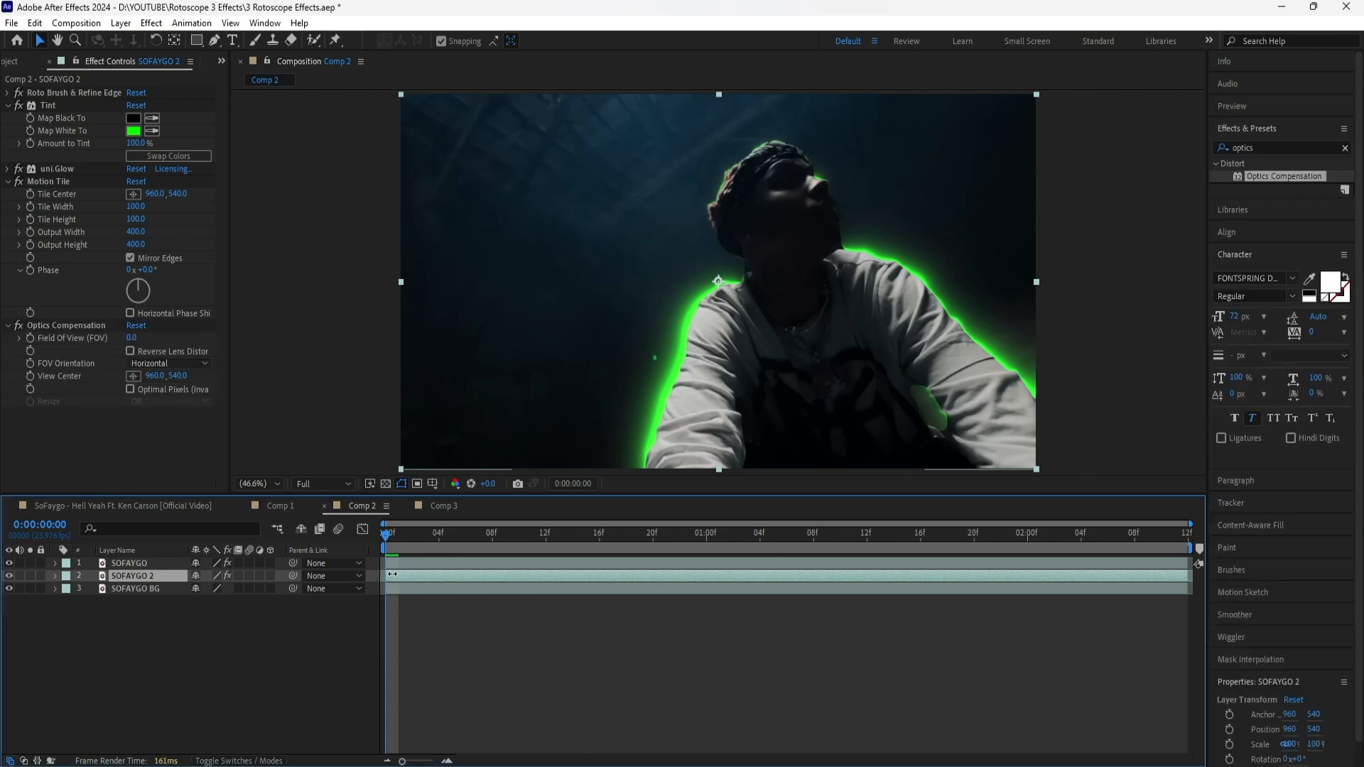
{"action": "left_click_drag", "start_coordinate": [384, 577], "coordinate": [432, 572]}
Set a Field Of View keyframe on SOFAYGO 2 at 0:00:00:04 and enable Reverse Lens Distortion
{"action": "left_click", "coordinate": [440, 540]}
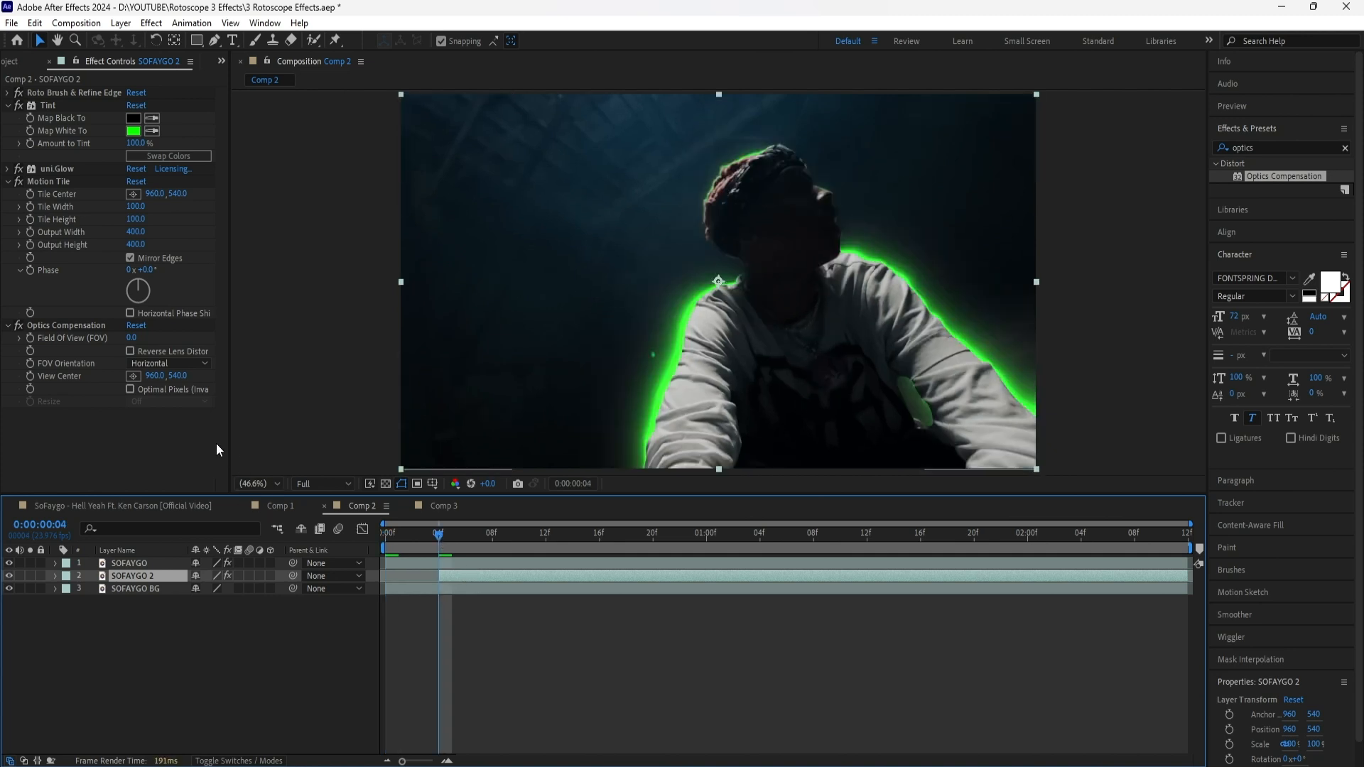
{"action": "left_click", "coordinate": [32, 340]}
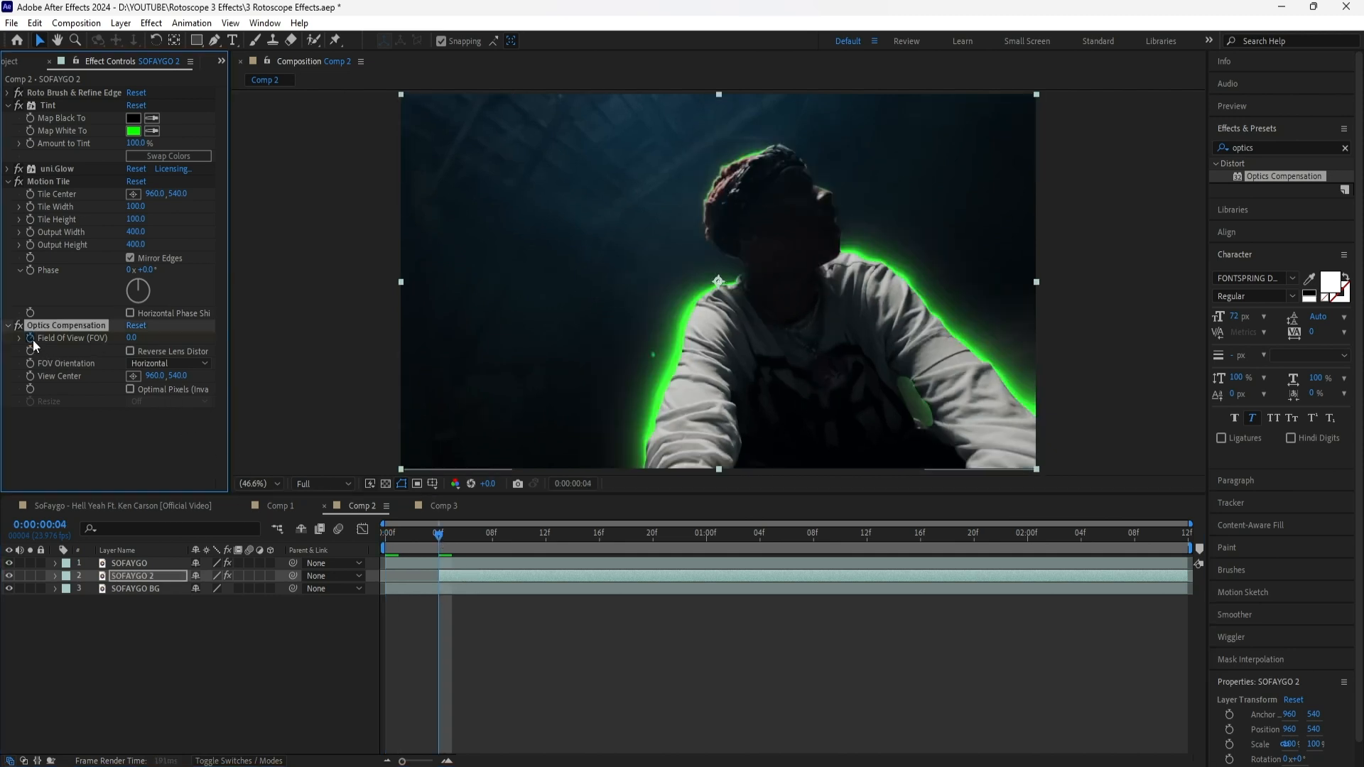
{"action": "left_click", "coordinate": [130, 351]}
{"action": "left_click", "coordinate": [152, 574]}
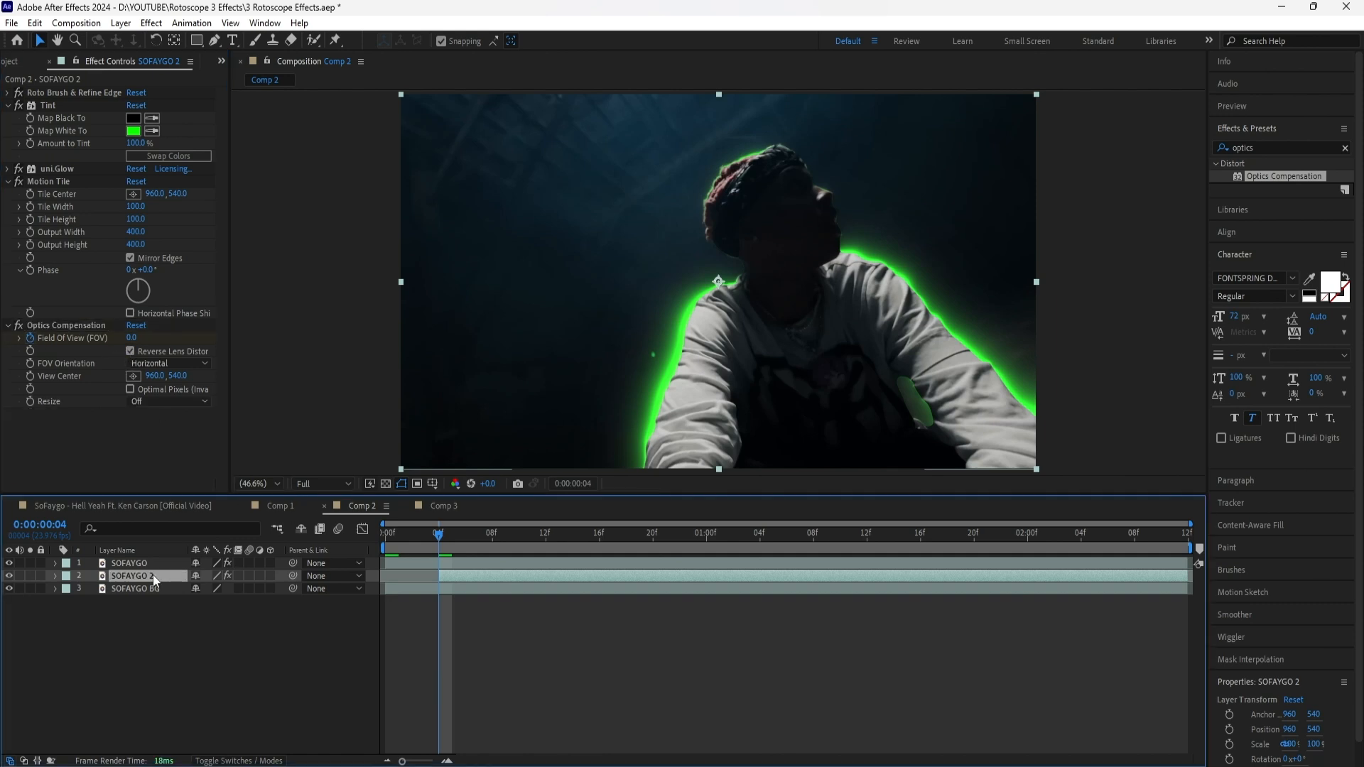
{"action": "key", "text": "u"}
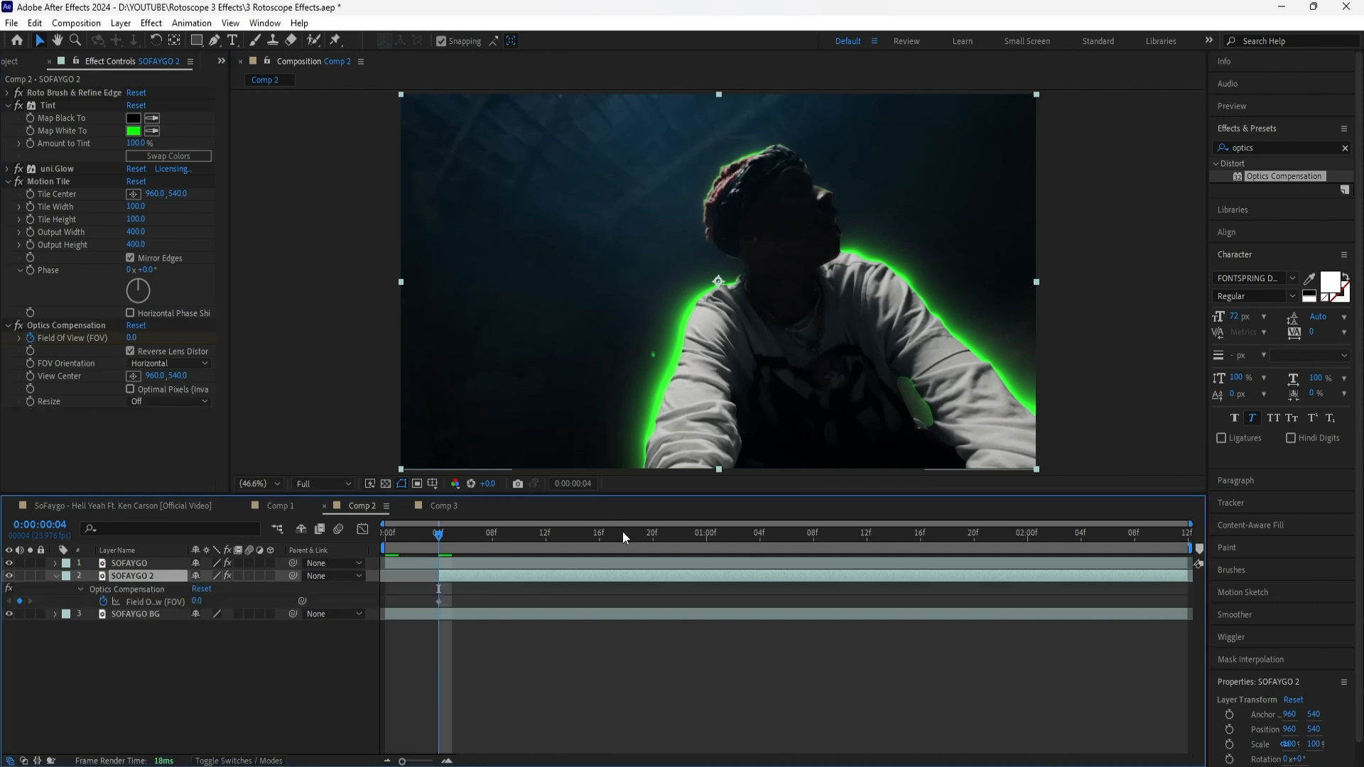
Keyframe the Field Of View of SOFAYGO 2 at 80 at 0:00:01:00
{"action": "key", "text": "shift+Page_Down"}
{"action": "key", "text": "shift+Page_Down"}
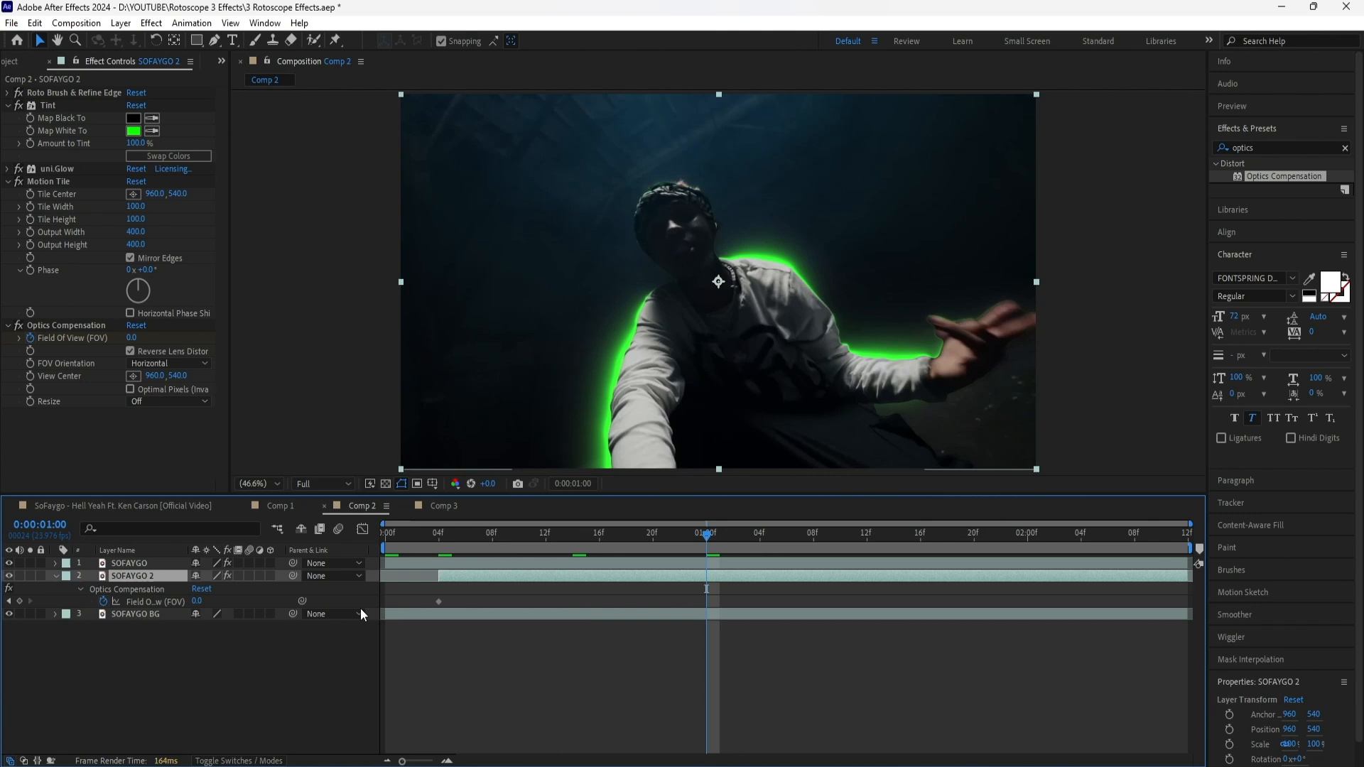
{"action": "left_click", "coordinate": [197, 601]}
{"action": "type", "text": "80"}
{"action": "key", "text": "Return"}
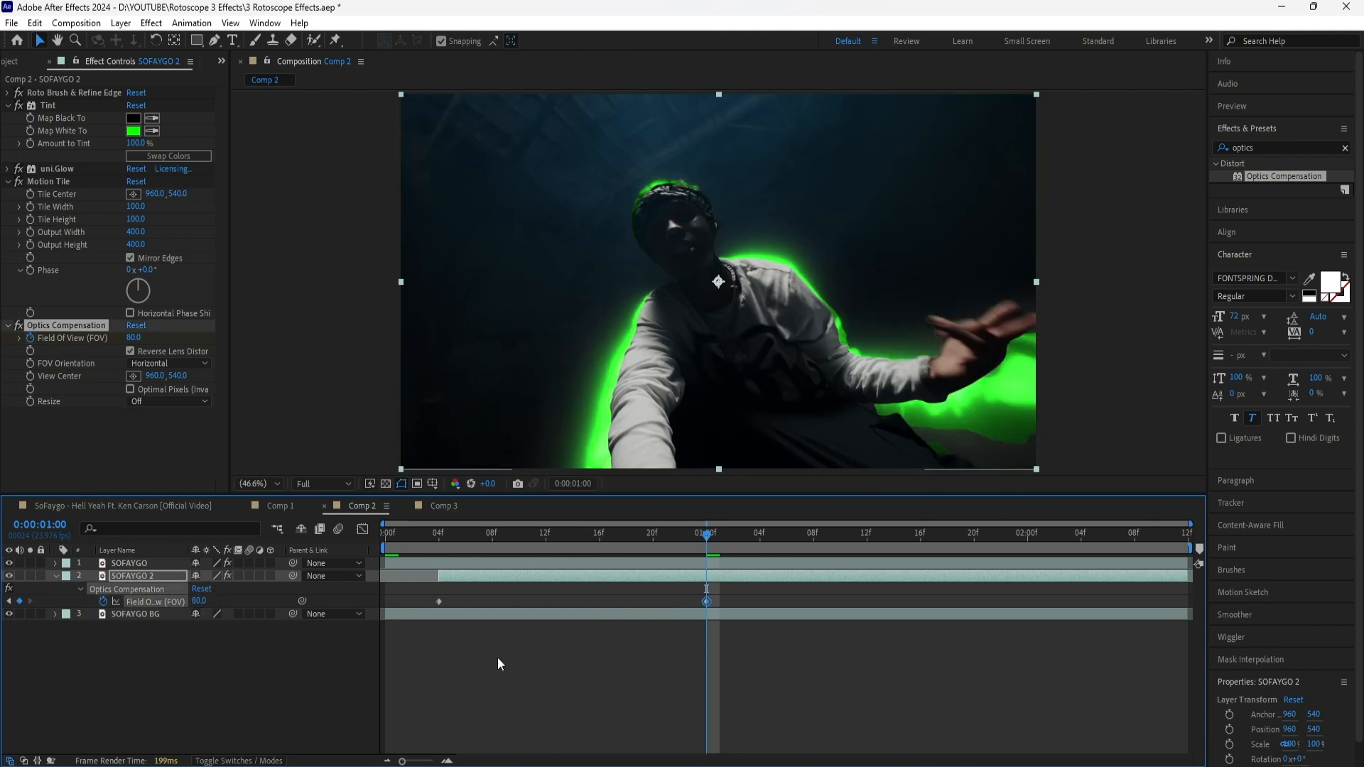
Keyframe the Field Of View of SOFAYGO 2 at 0 at 0:00:01:20
{"action": "key", "text": "shift+Page_Down"}
{"action": "key", "text": "shift+Page_Down"}
{"action": "left_click", "coordinate": [200, 601]}
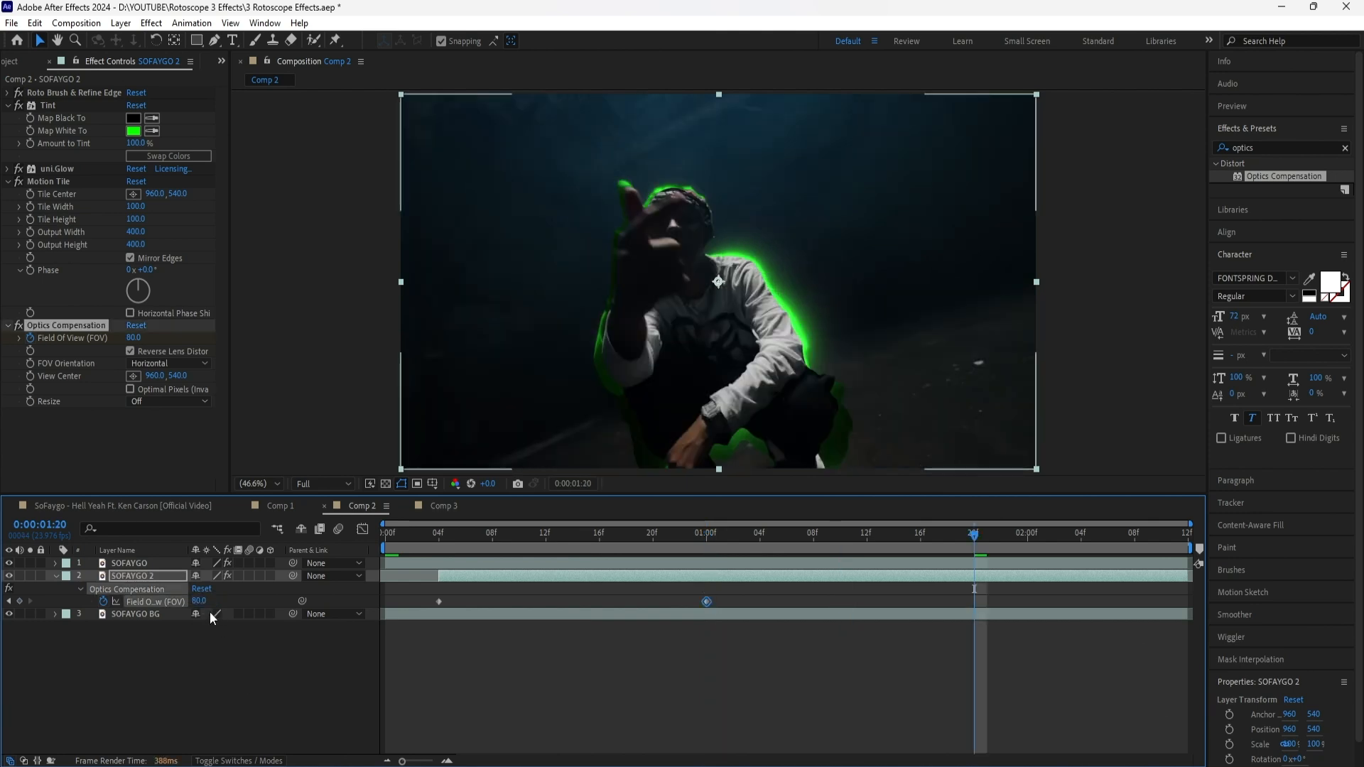
{"action": "type", "text": "0"}
{"action": "key", "text": "Return"}
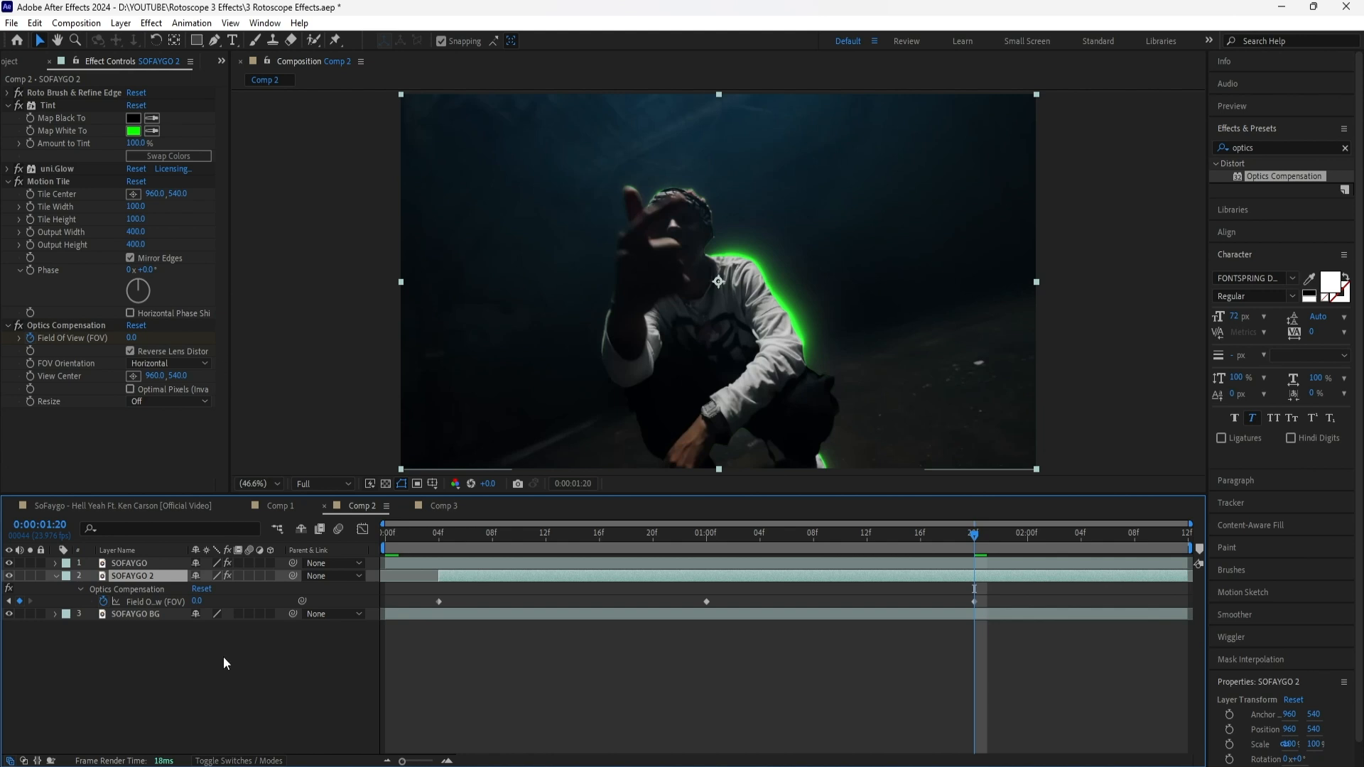
Show the Scale and Rotation of SOFAYGO 2 and set a starting keyframe for both at 0:00:00:04
{"action": "key", "text": "shift+s"}
{"action": "key", "text": "shift+r"}
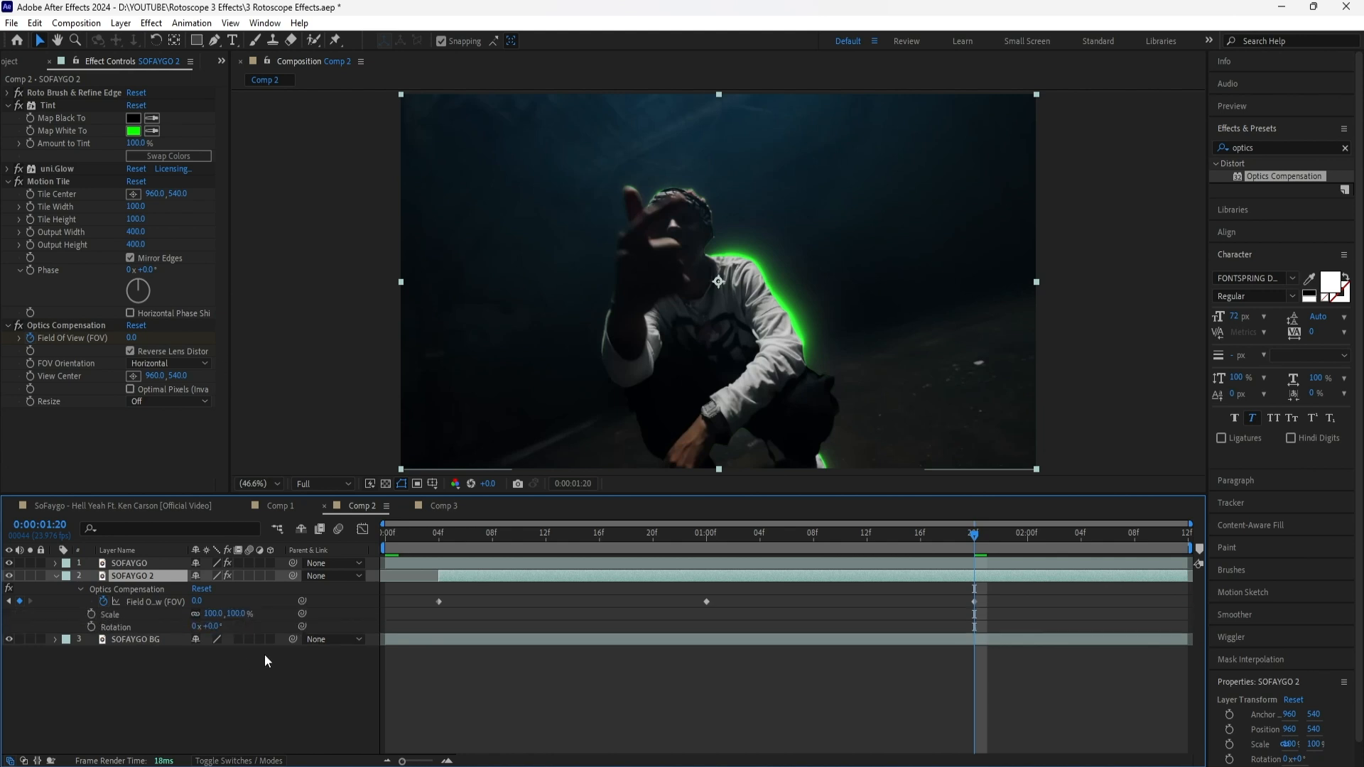
{"action": "left_click", "coordinate": [452, 535]}
{"action": "left_click_drag", "start_coordinate": [450, 535], "coordinate": [445, 540]}
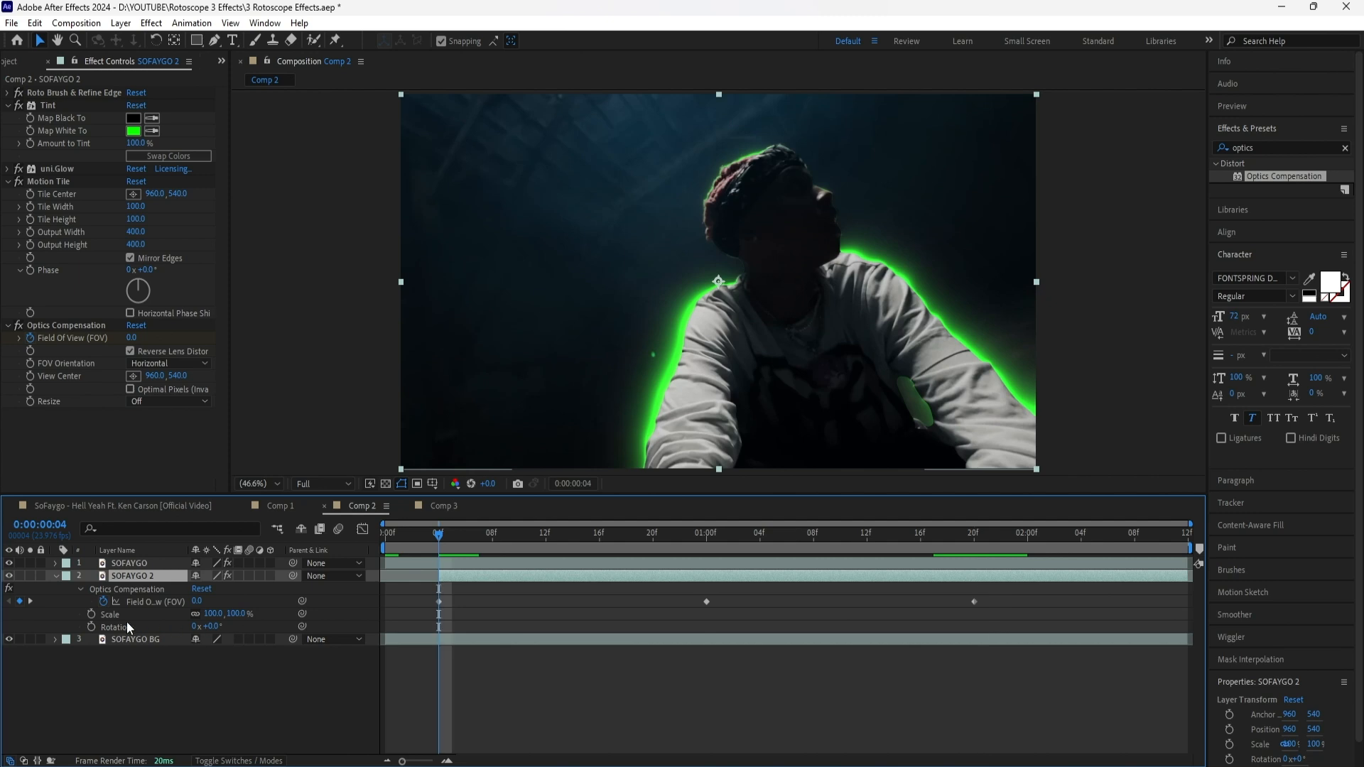
{"action": "left_click", "coordinate": [91, 614]}
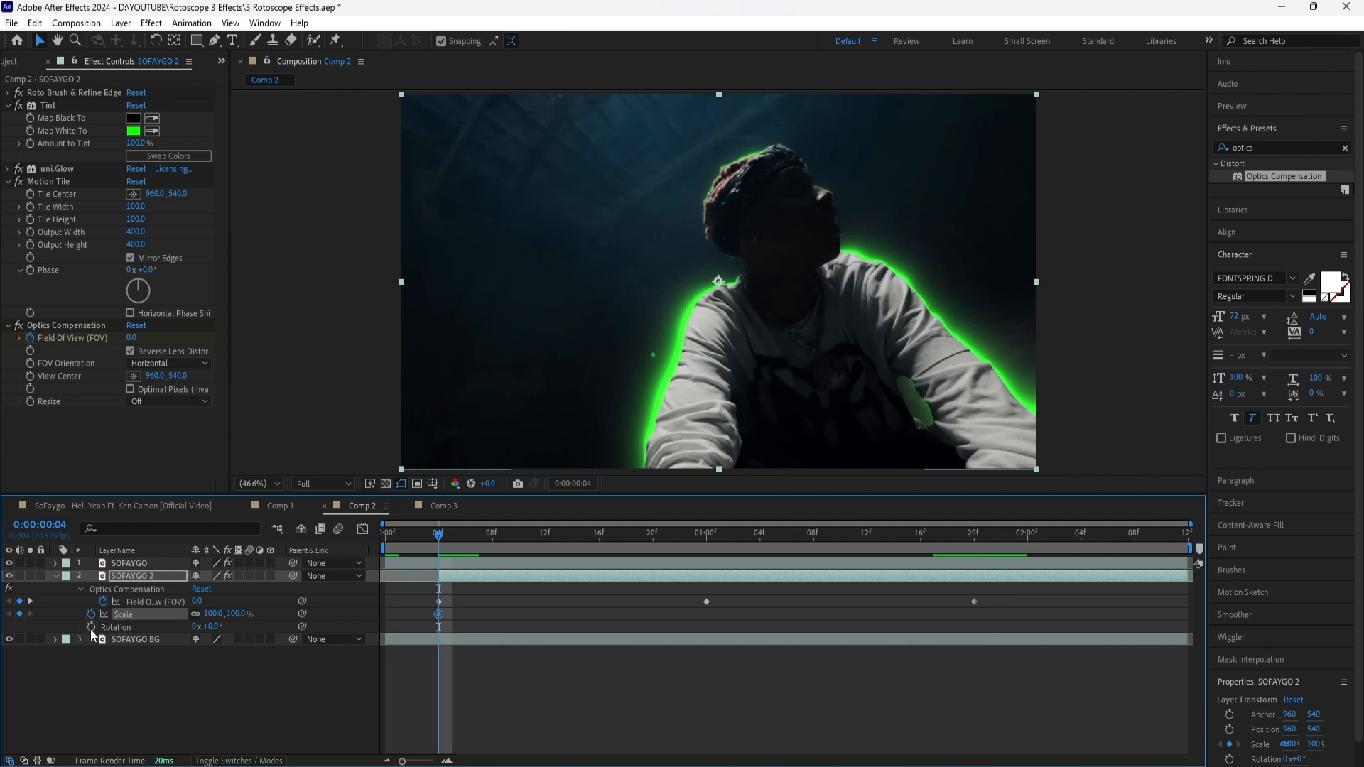
{"action": "left_click", "coordinate": [91, 626]}
At 0:00:01:20, add a Scale keyframe of 100% and set Rotation to one full turn (1x+0.0°) on SOFAYGO 2
{"action": "left_click", "coordinate": [453, 537]}
{"action": "left_click_drag", "start_coordinate": [472, 542], "coordinate": [974, 551]}
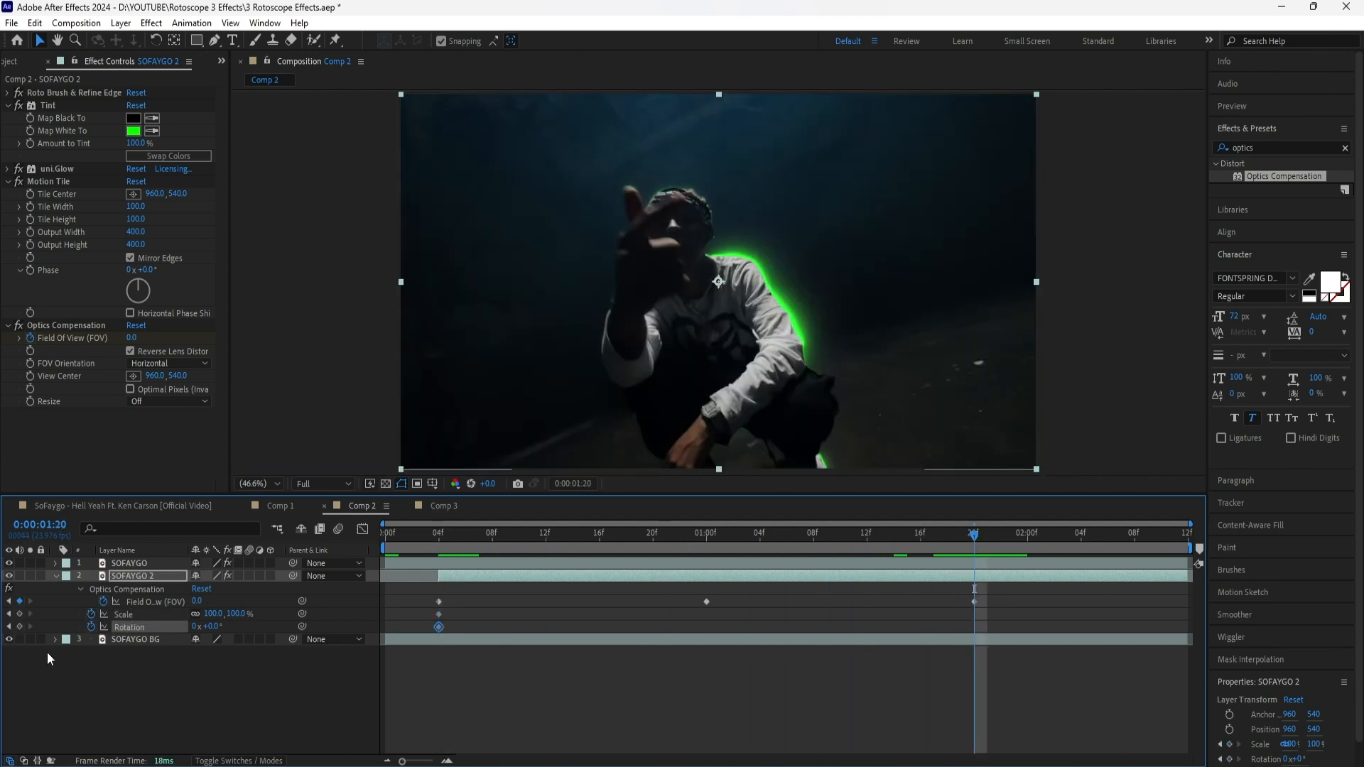
{"action": "left_click", "coordinate": [47, 652]}
{"action": "left_click", "coordinate": [128, 615]}
{"action": "left_click", "coordinate": [19, 614]}
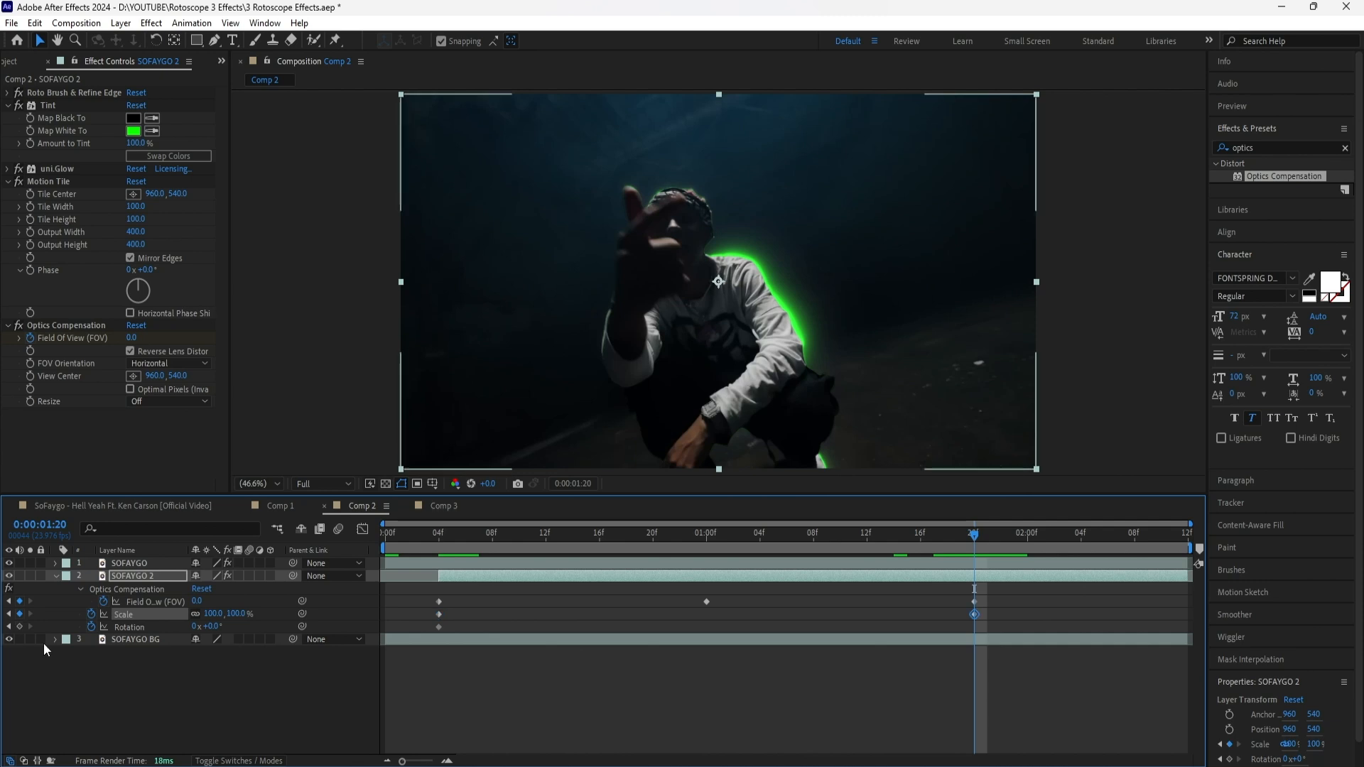
{"action": "left_click", "coordinate": [128, 629]}
{"action": "left_click", "coordinate": [211, 626]}
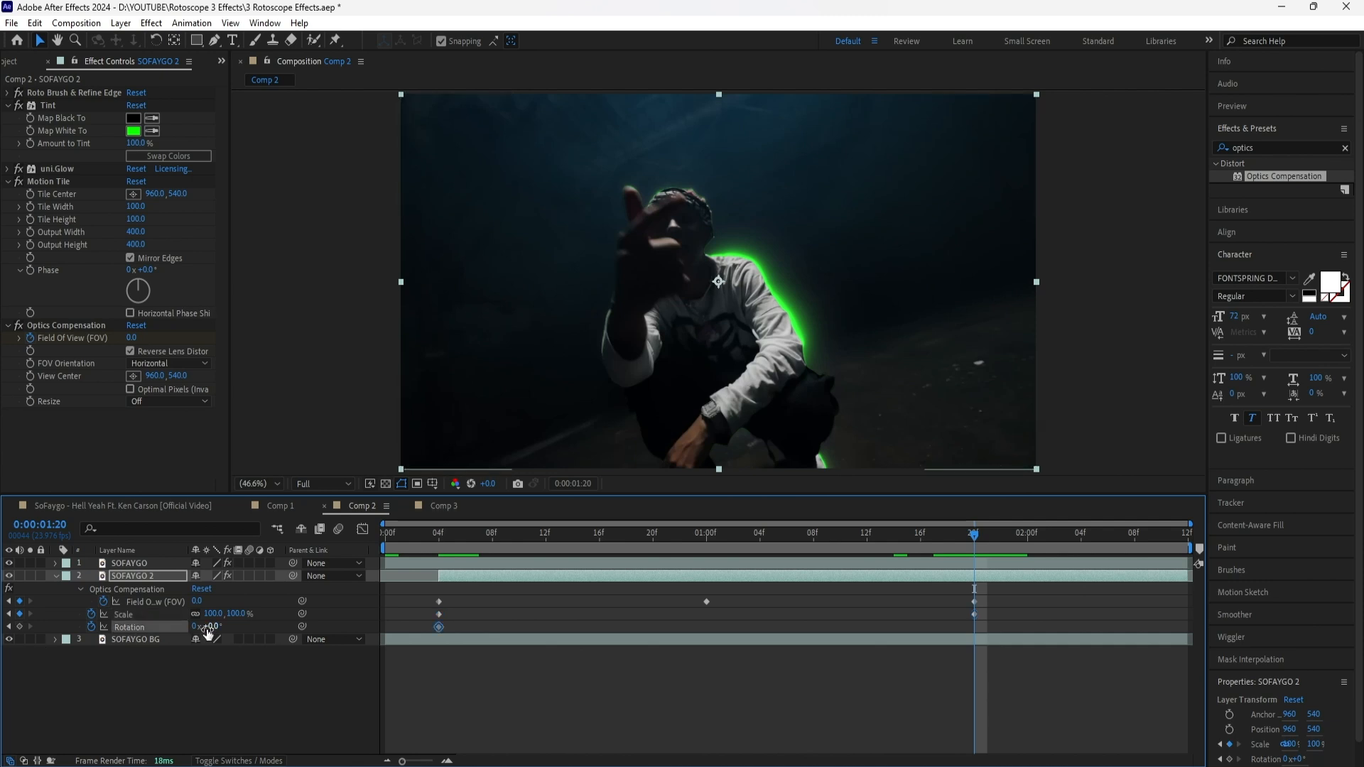
{"action": "type", "text": "360"}
{"action": "key", "text": "Return"}
Keyframe the Scale of SOFAYGO 2 at 50% at 0:00:01:00
{"action": "left_click_drag", "start_coordinate": [974, 568], "coordinate": [707, 585]}
{"action": "left_click", "coordinate": [682, 675]}
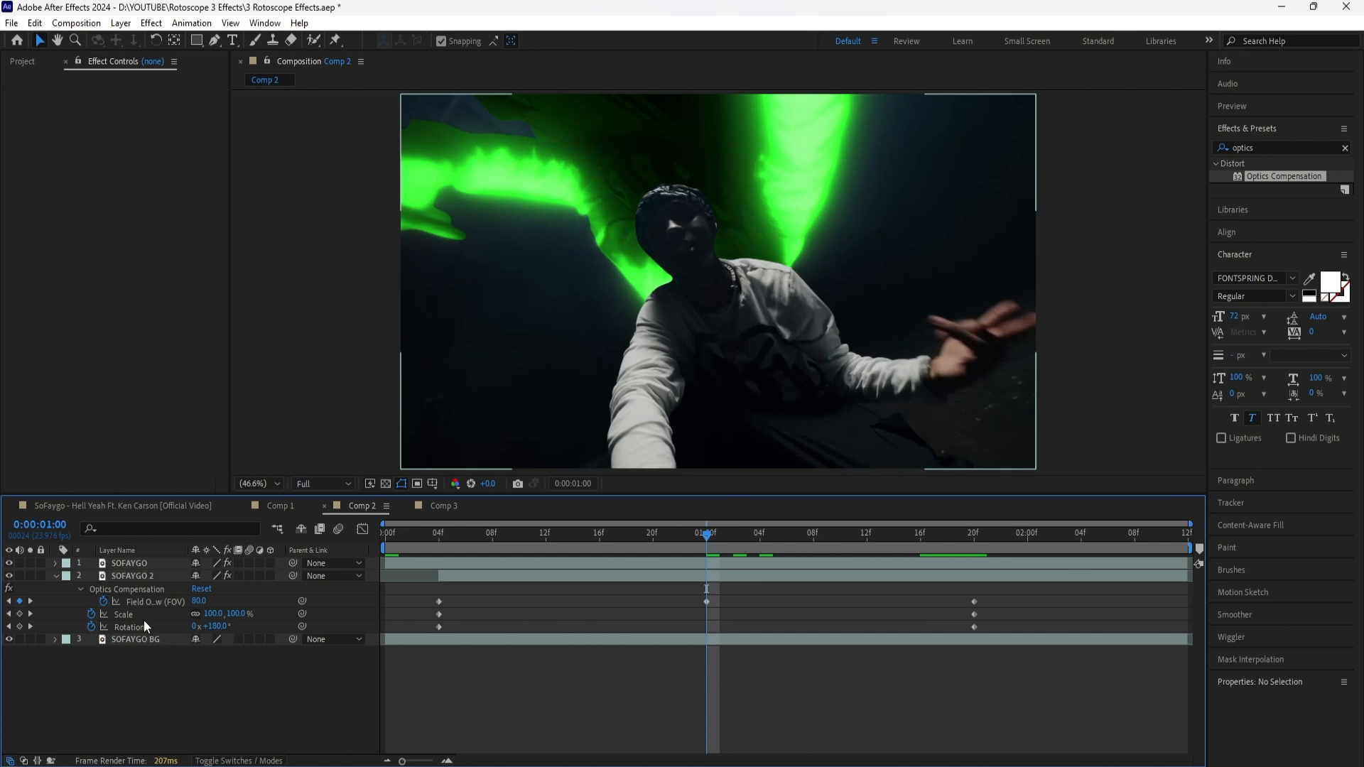
{"action": "type", "text": "50"}
{"action": "key", "text": "Return"}
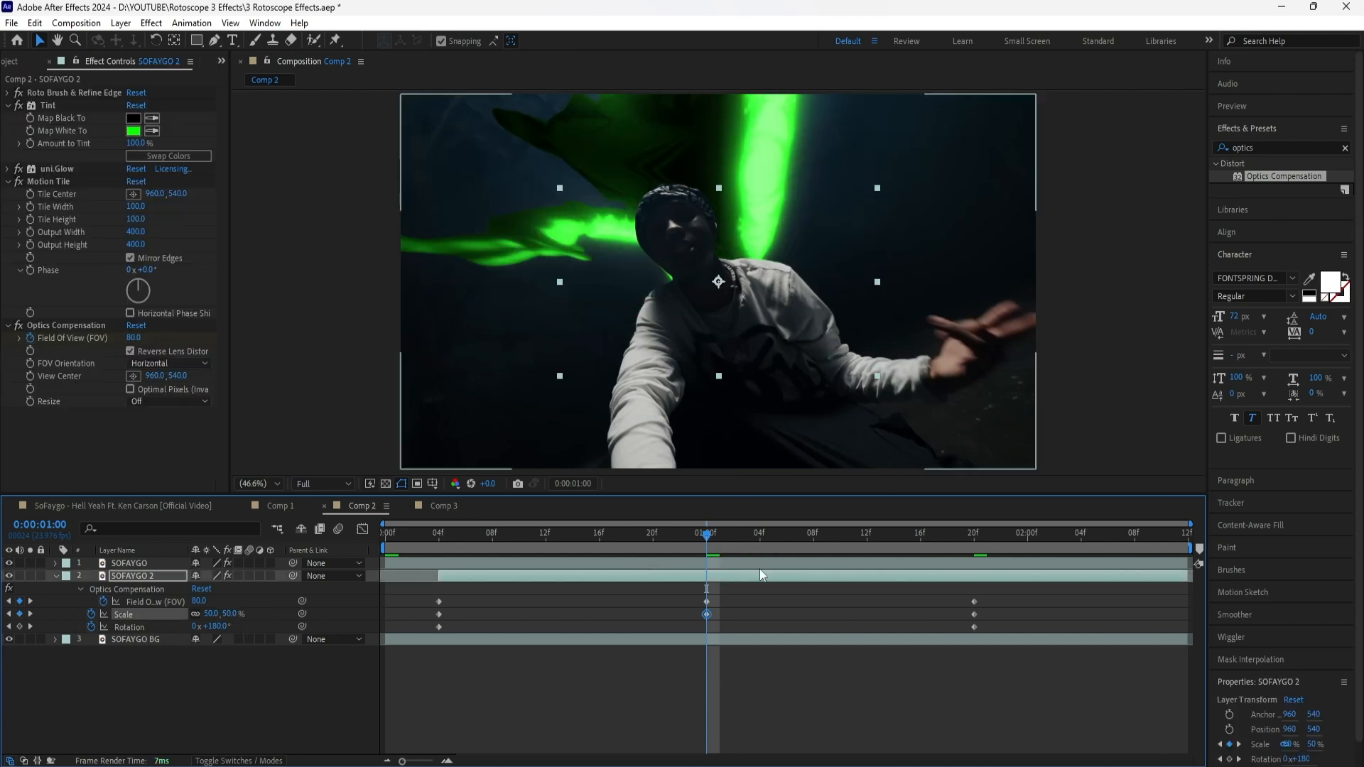
Apply Easy Ease to all Field Of View, Scale and Rotation keyframes and enable motion blur for SOFAYGO 2
{"action": "left_click_drag", "start_coordinate": [996, 588], "coordinate": [428, 636]}
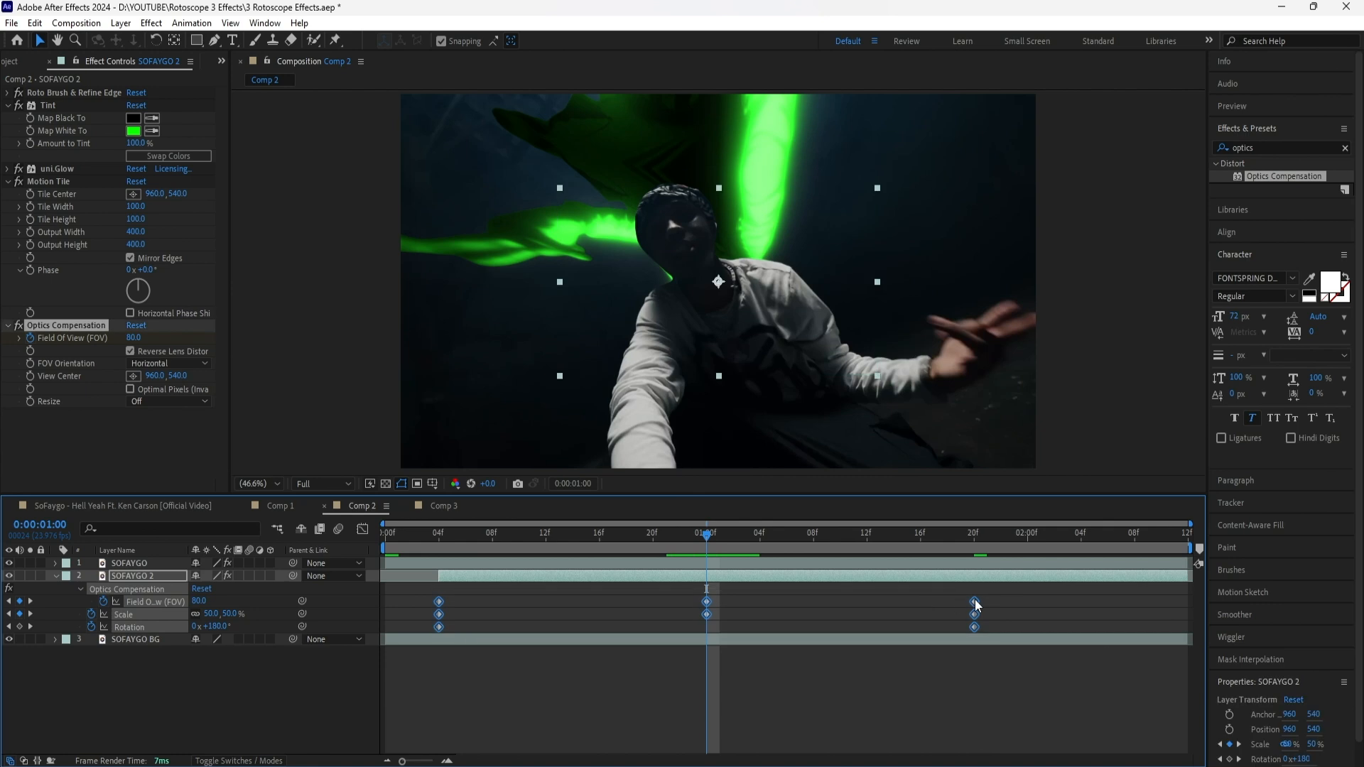
{"action": "key", "text": "F9"}
{"action": "left_click", "coordinate": [247, 578]}
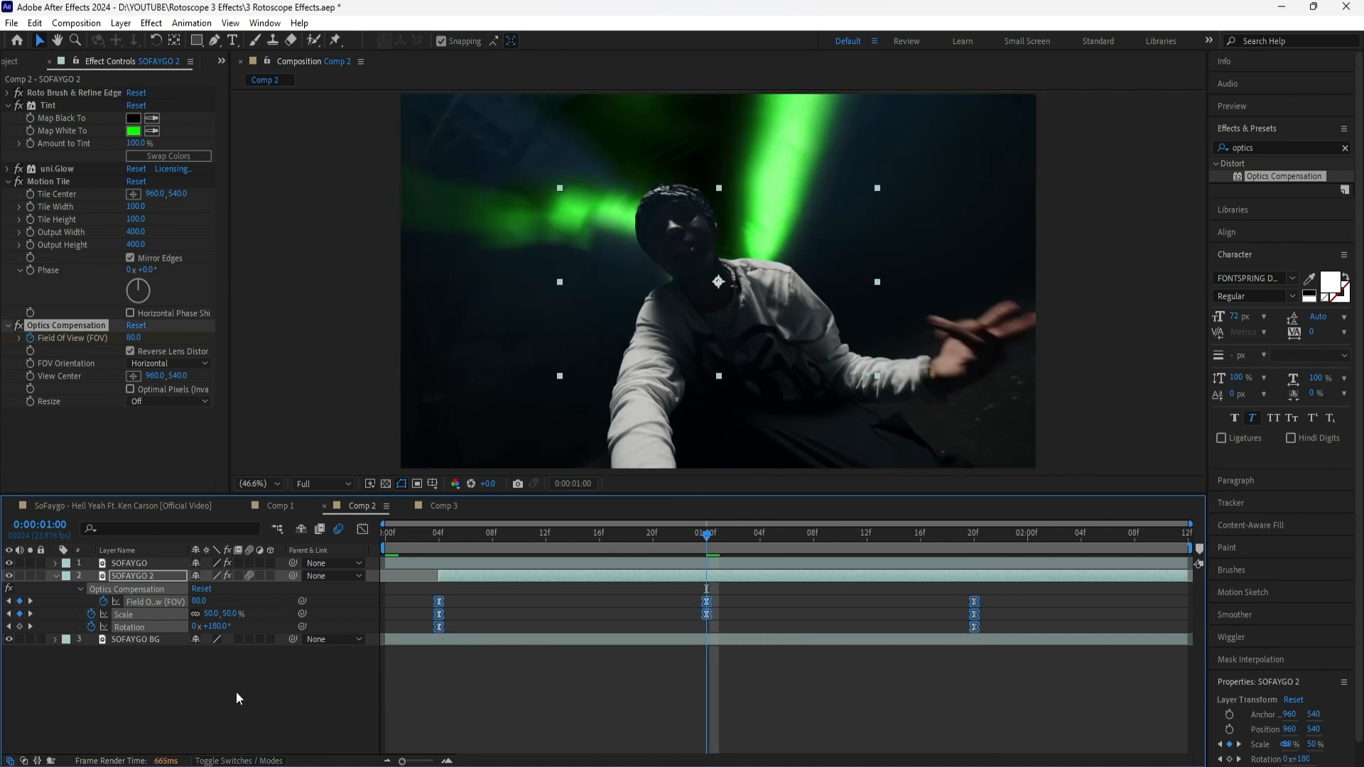
{"action": "left_click", "coordinate": [236, 692]}
Reshape the Field Of View speed graph by lengthening the ease out of the first keyframe and into the last
{"action": "left_click", "coordinate": [446, 536]}
{"action": "left_click_drag", "start_coordinate": [446, 536], "coordinate": [441, 538]}
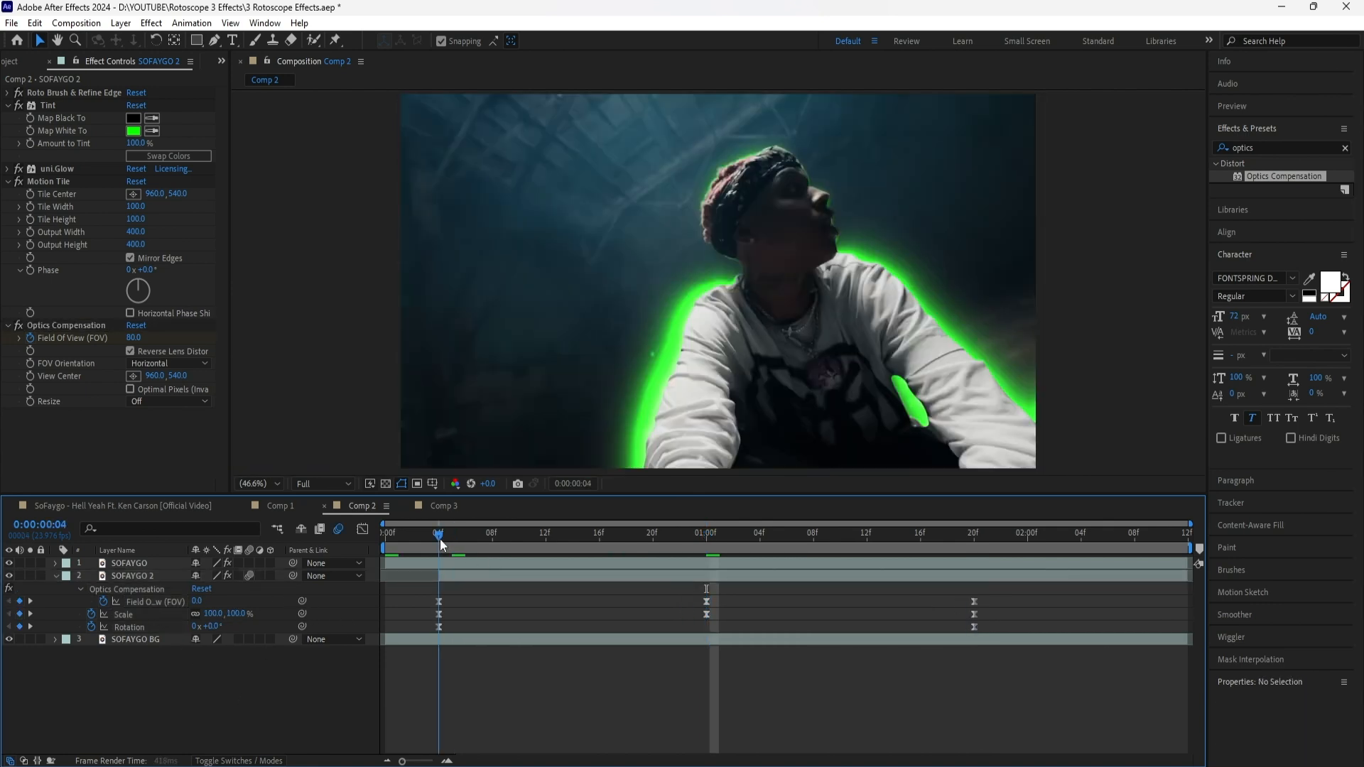
{"action": "left_click", "coordinate": [166, 604]}
{"action": "key", "text": "shift+F3"}
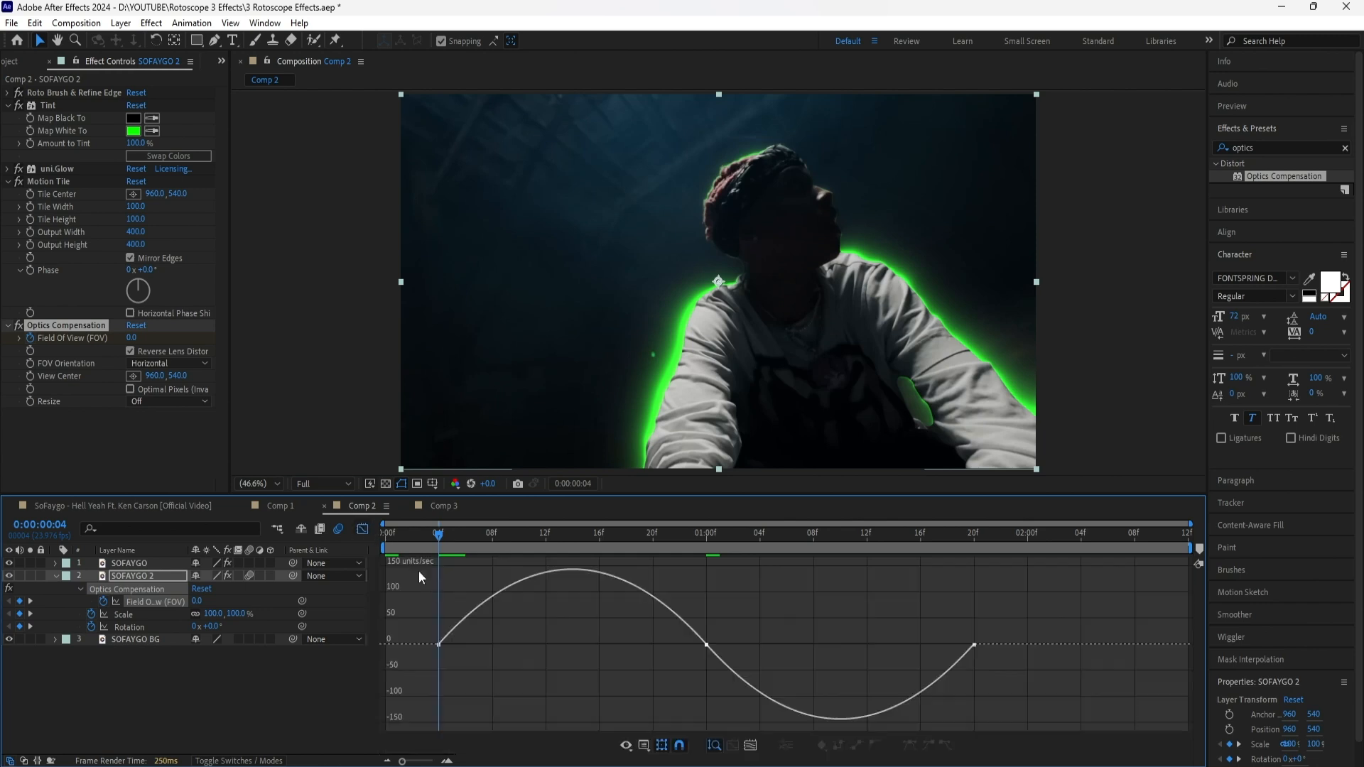
{"action": "left_click", "coordinate": [439, 645]}
{"action": "left_click_drag", "start_coordinate": [484, 645], "coordinate": [541, 644]}
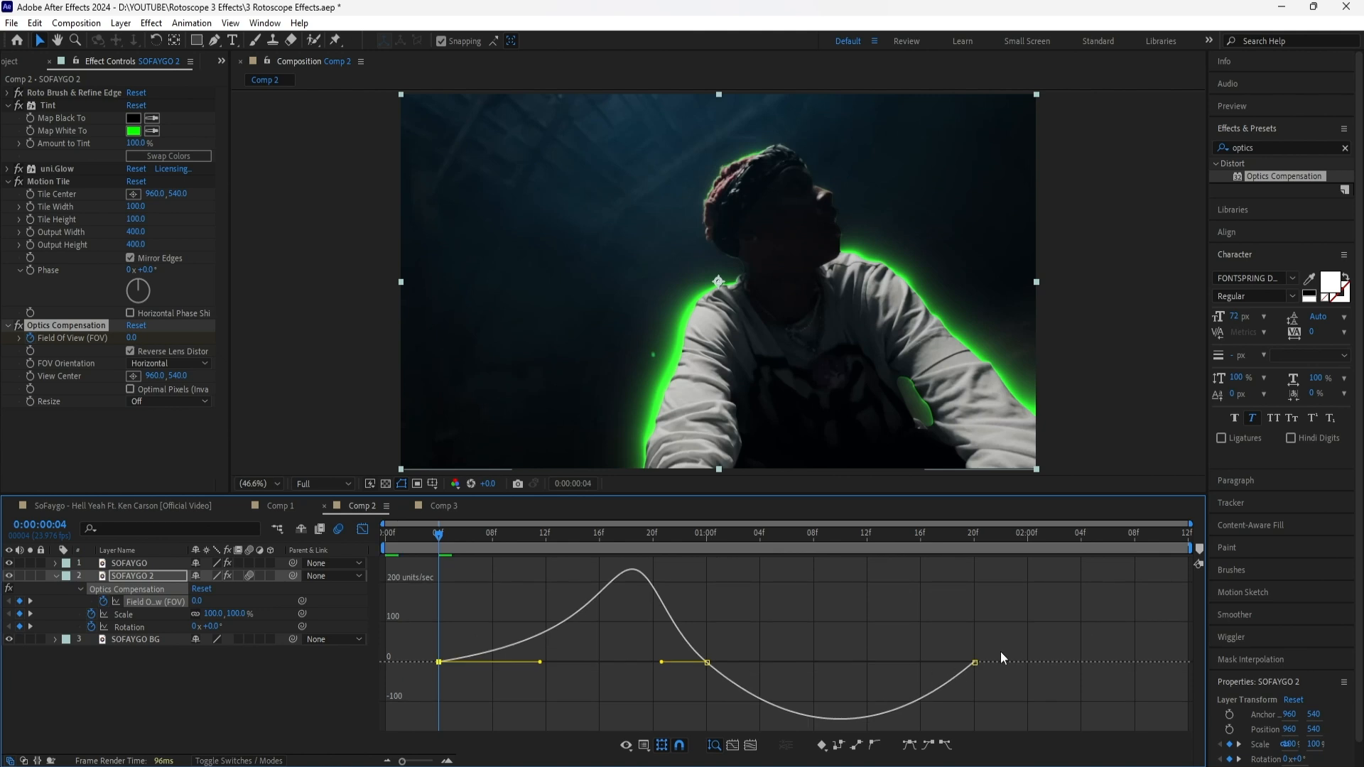
{"action": "left_click", "coordinate": [975, 662]}
{"action": "left_click_drag", "start_coordinate": [932, 662], "coordinate": [874, 663]}
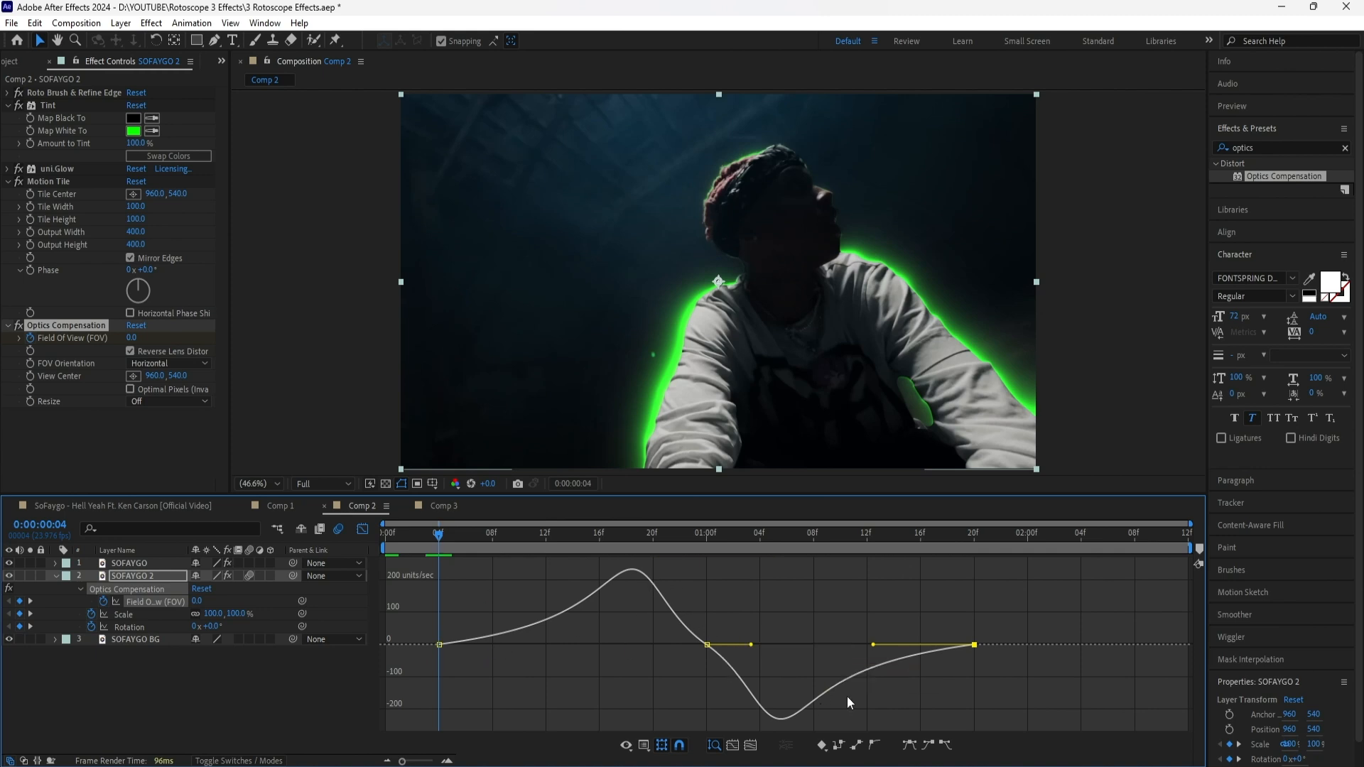
{"action": "key", "text": "shift+F3"}
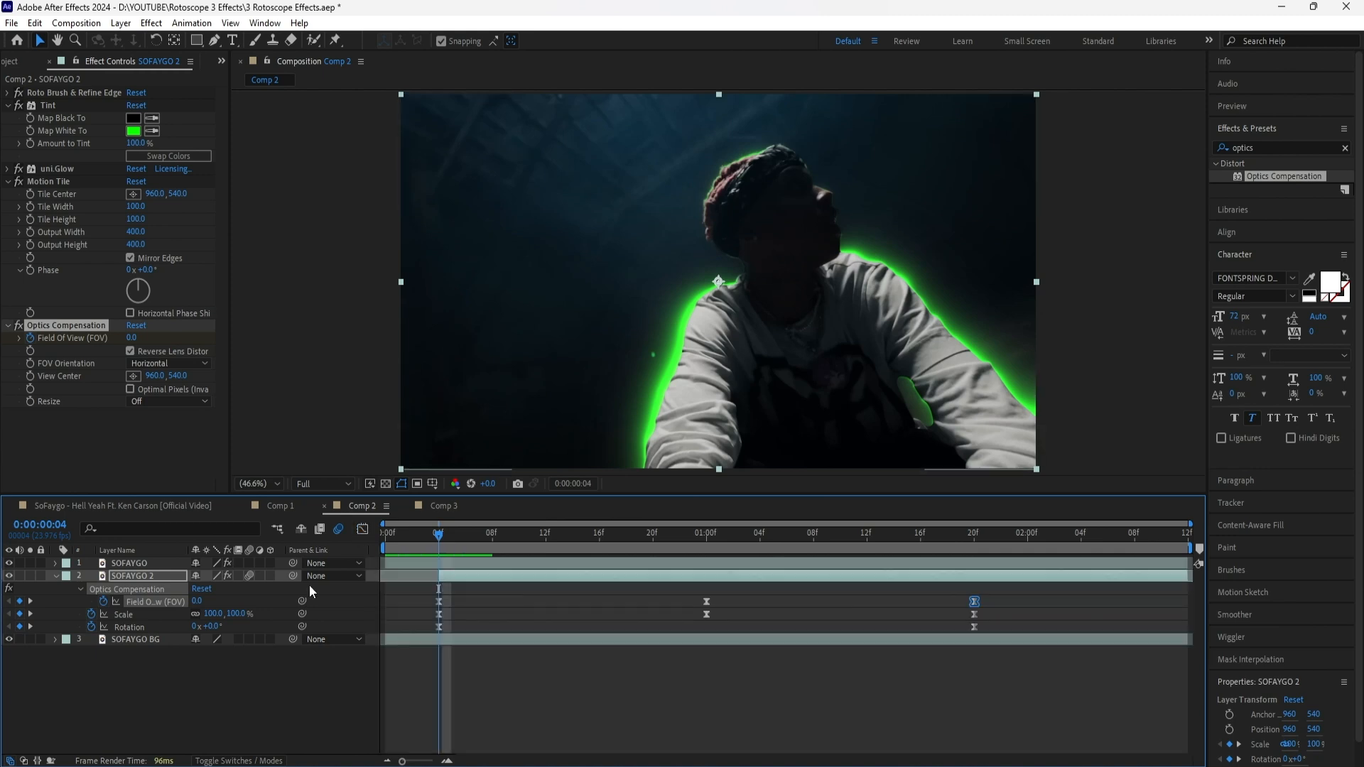
Reshape the Scale speed graph by lengthening the ease out of the first keyframe and into the last
{"action": "left_click", "coordinate": [142, 612]}
{"action": "left_click", "coordinate": [361, 529]}
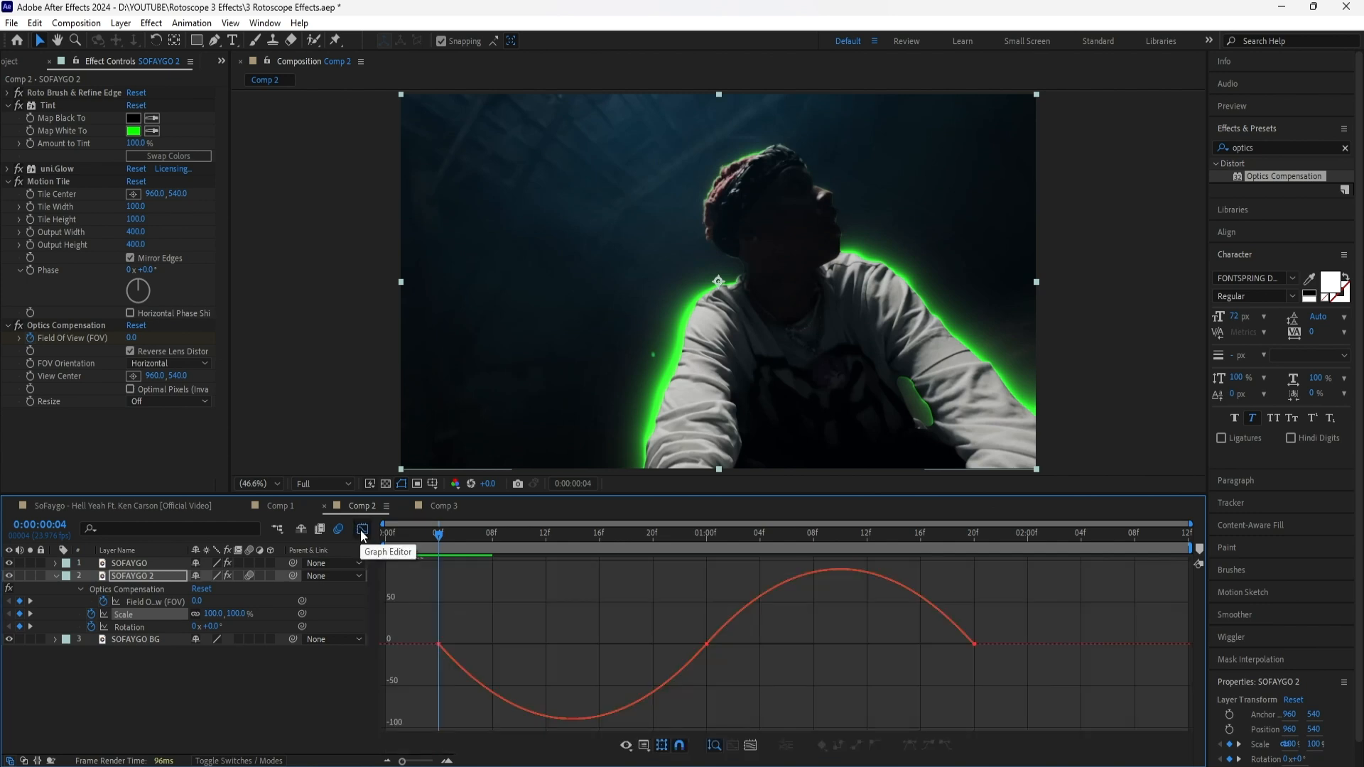
{"action": "left_click_drag", "start_coordinate": [498, 644], "coordinate": [540, 644]}
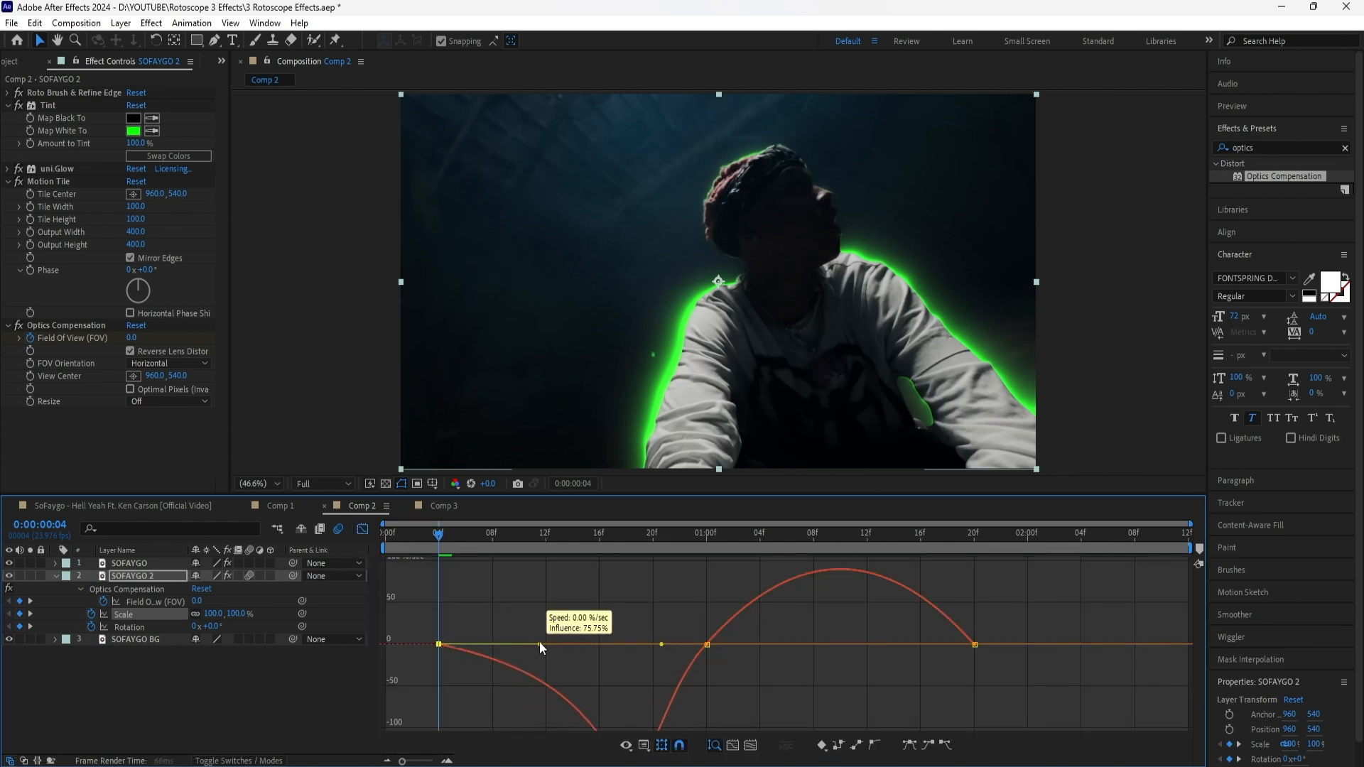
{"action": "left_click", "coordinate": [975, 626]}
{"action": "left_click_drag", "start_coordinate": [929, 626], "coordinate": [885, 628]}
{"action": "key", "text": "shift+F3"}
Reshape the Rotation speed graph by lengthening the first keyframe's ease out, and scrub the animation from 0:00:00:04 to 0:00:01:20
{"action": "left_click", "coordinate": [130, 628]}
{"action": "left_click", "coordinate": [361, 529]}
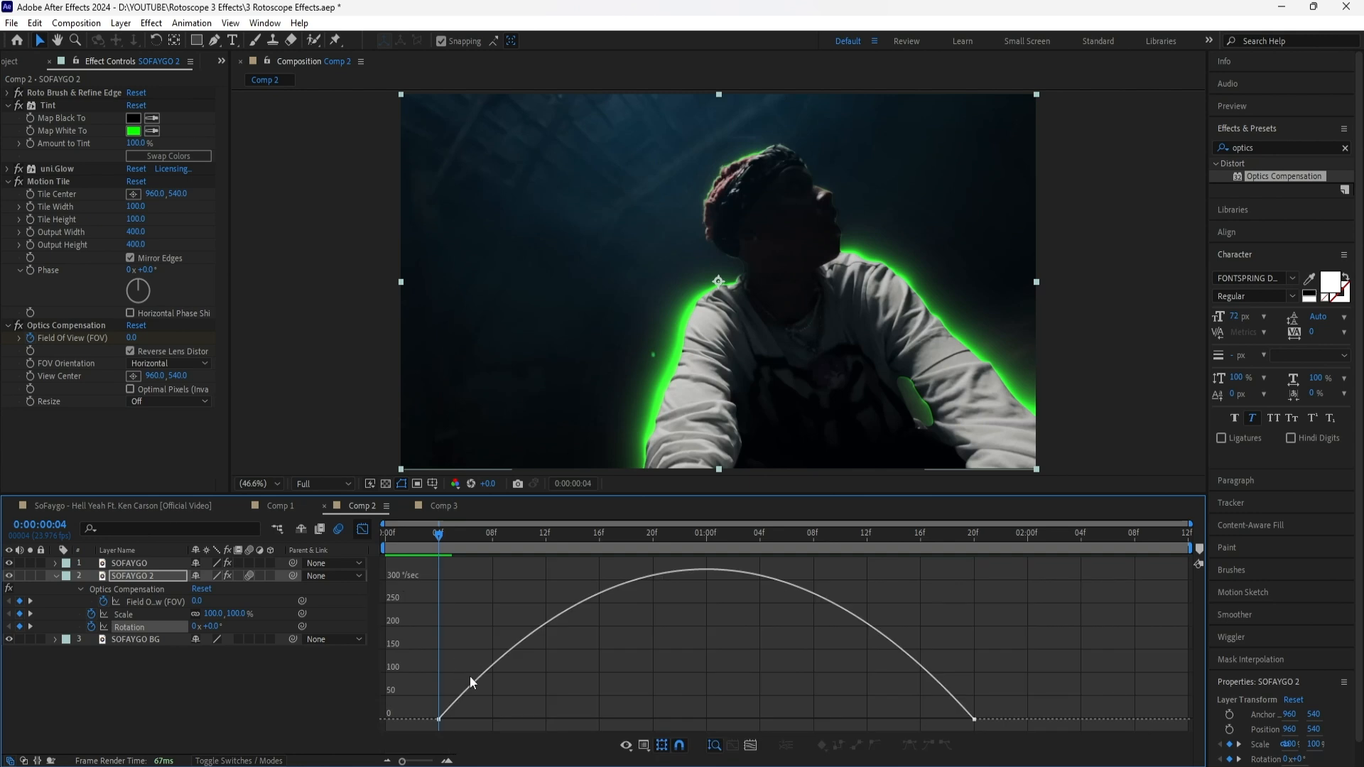
{"action": "left_click_drag", "start_coordinate": [527, 719], "coordinate": [645, 718]}
{"action": "left_click_drag", "start_coordinate": [439, 535], "coordinate": [977, 568]}
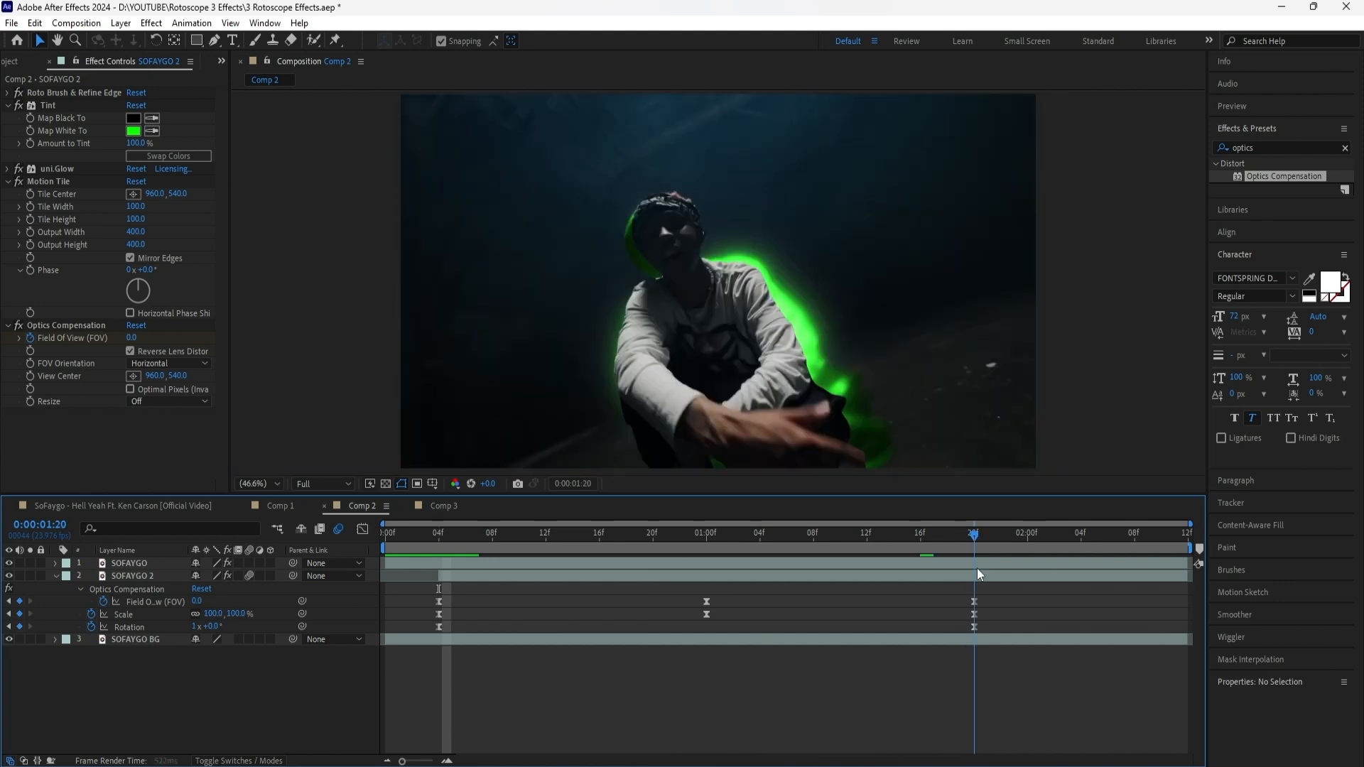
Trim the end of the SOFAYGO 2 layer to 0:00:01:20 and preview Comp 2 from the start
{"action": "left_click_drag", "start_coordinate": [1188, 578], "coordinate": [979, 583]}
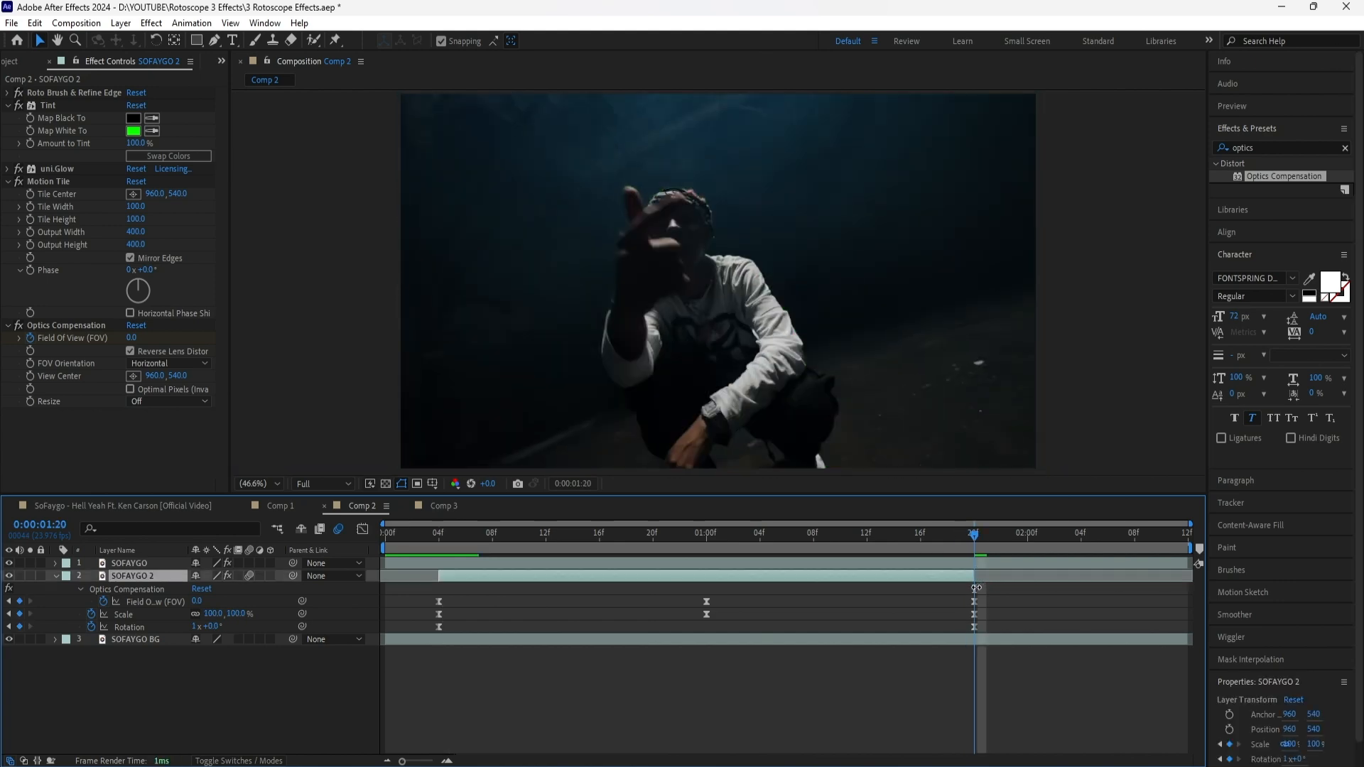
{"action": "key", "text": "Home"}
{"action": "left_click", "coordinate": [475, 592]}
{"action": "key", "text": "space"}
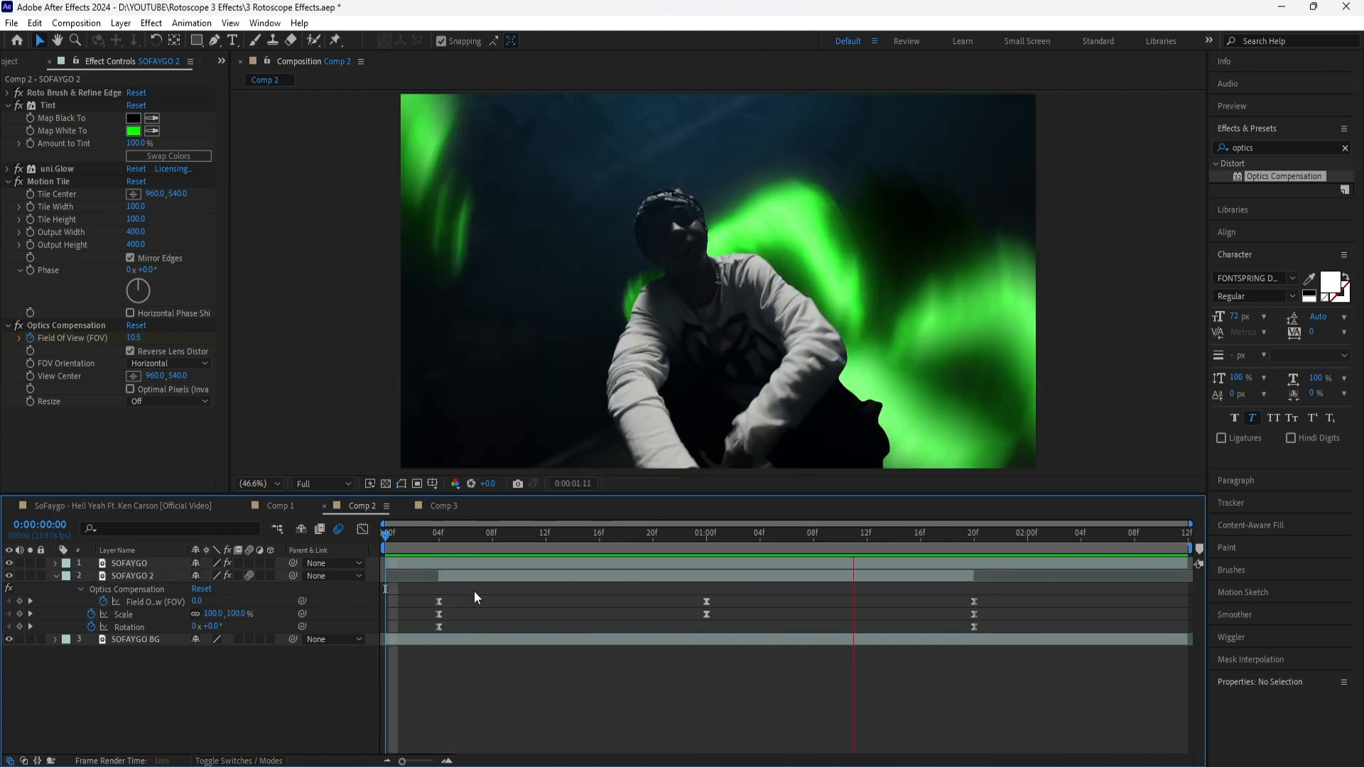
{"action": "left_click_drag", "start_coordinate": [419, 549], "coordinate": [1194, 609]}
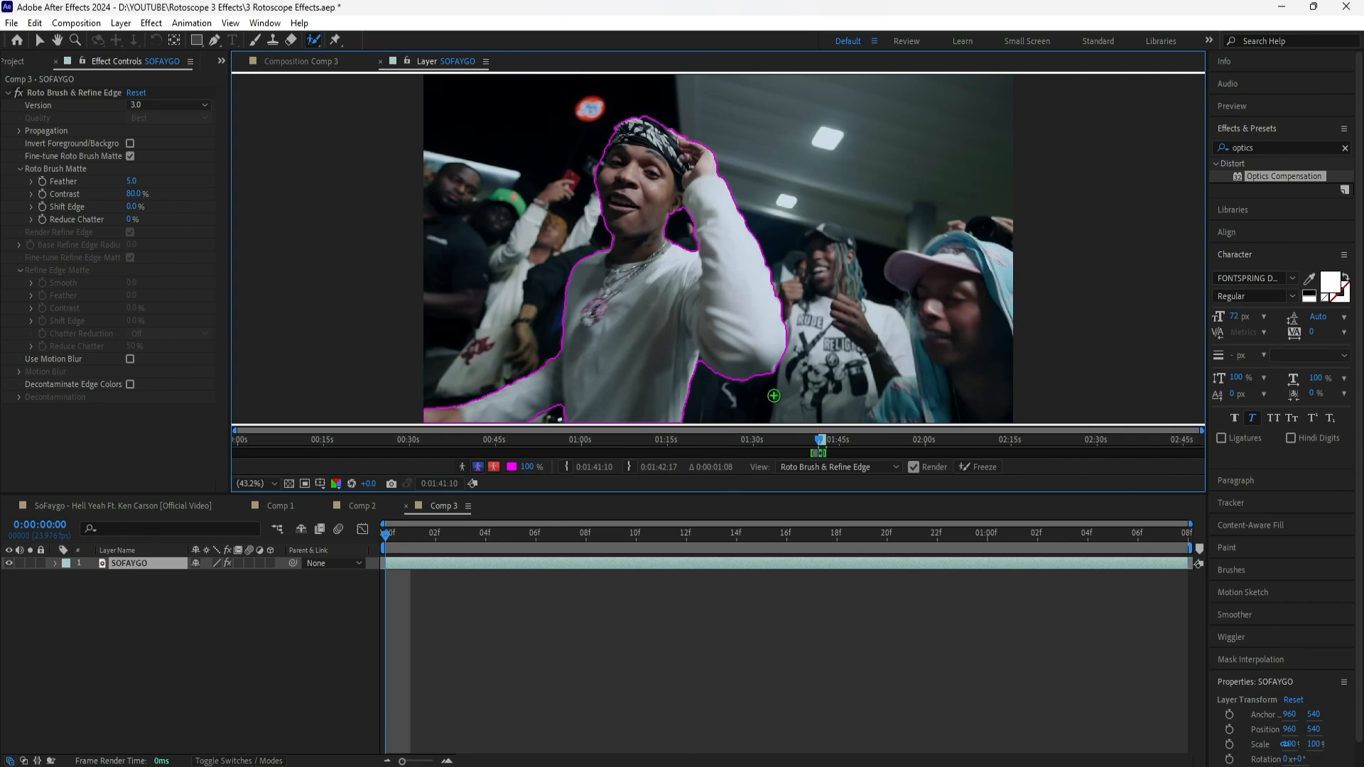
Freeze the Roto Brush propagation on SOFAYGO in Comp 3, and view the cutout in the composition over the transparency grid
{"action": "left_click", "coordinate": [980, 467]}
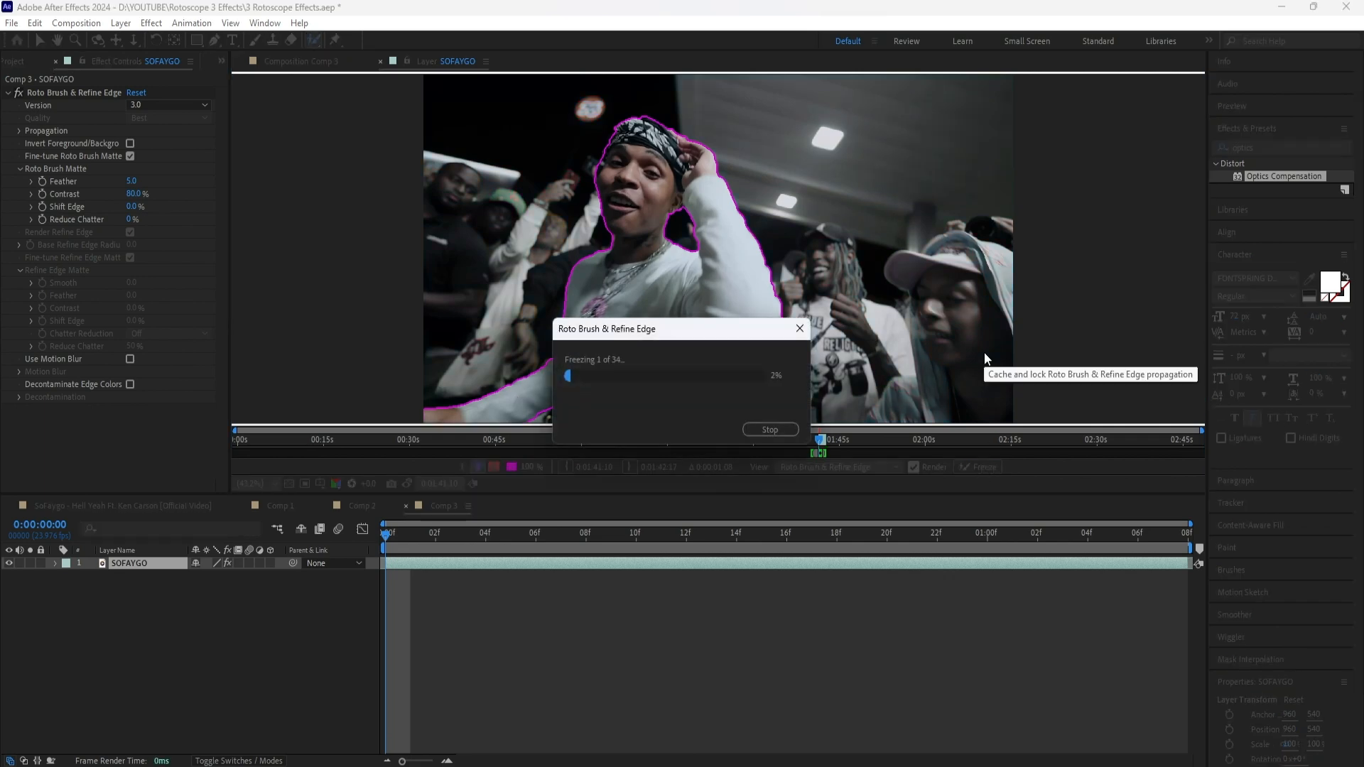
{"action": "left_click", "coordinate": [317, 64]}
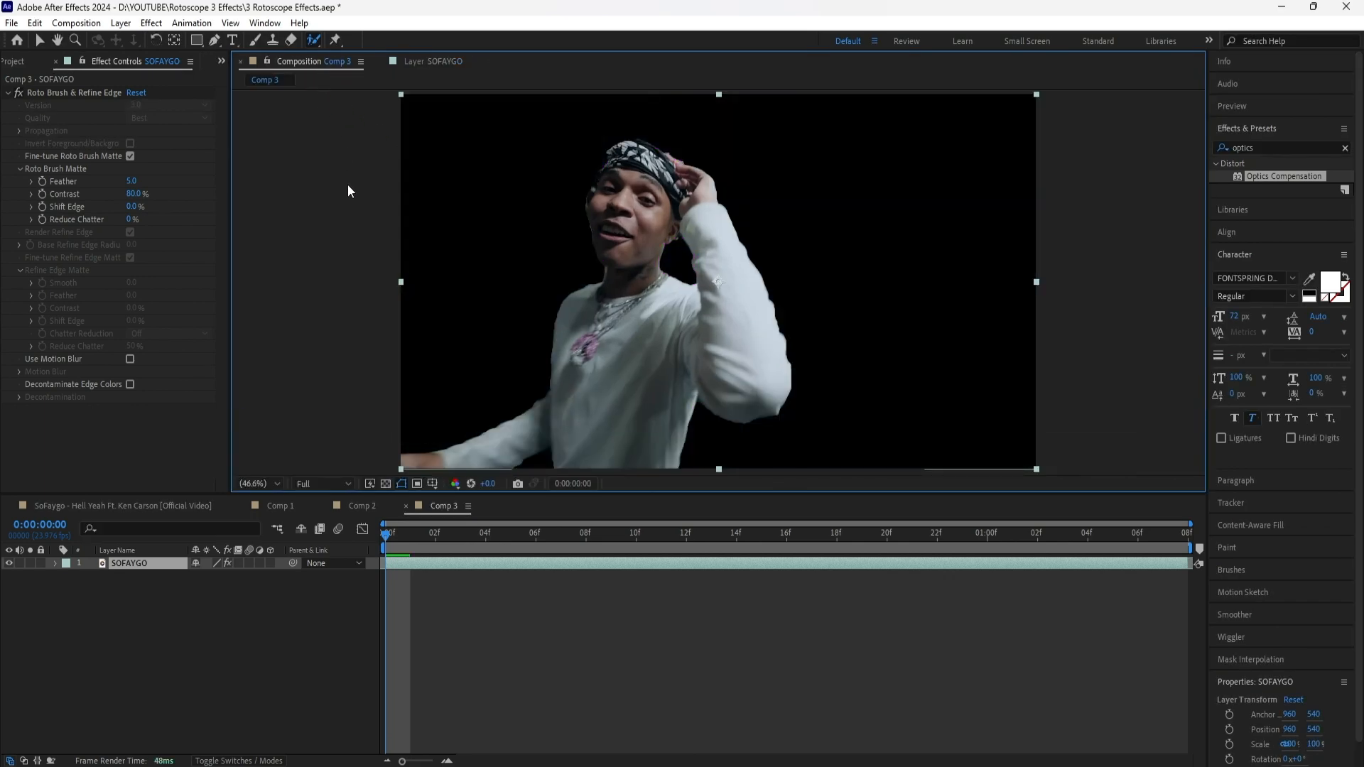
{"action": "left_click", "coordinate": [386, 484]}
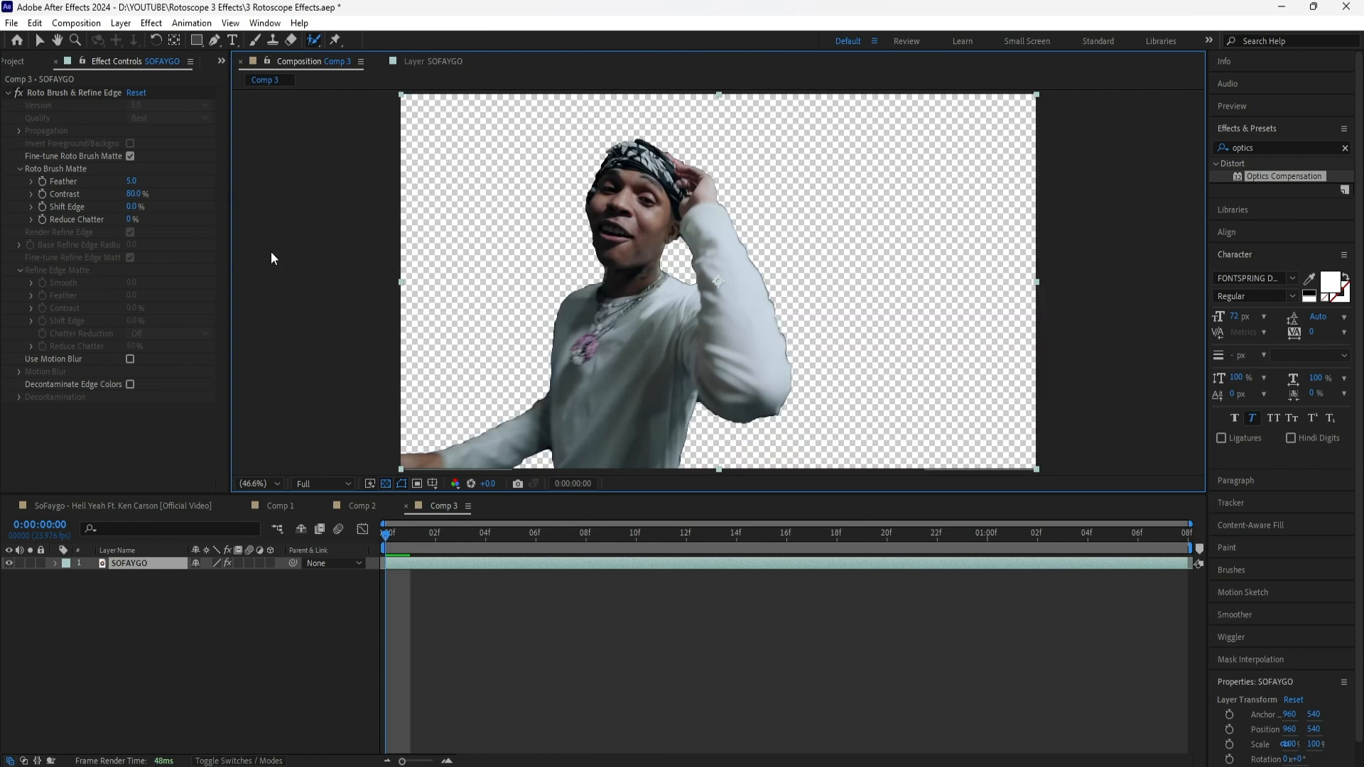
Set the SOFAYGO Roto Brush matte's Feather to 10 and Shift Edge to -60%
{"action": "left_click", "coordinate": [132, 181]}
{"action": "type", "text": "10"}
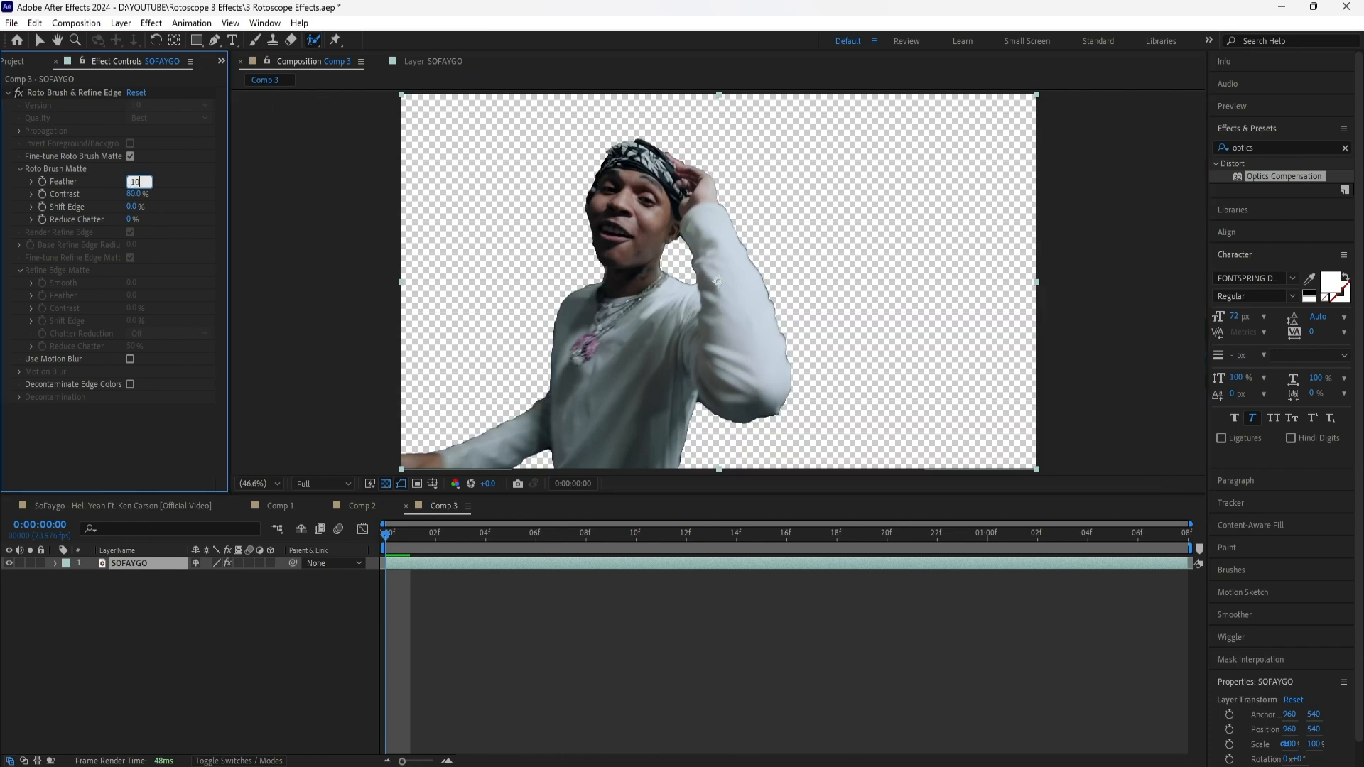
{"action": "key", "text": "Return"}
{"action": "left_click_drag", "start_coordinate": [135, 211], "coordinate": [101, 217]}
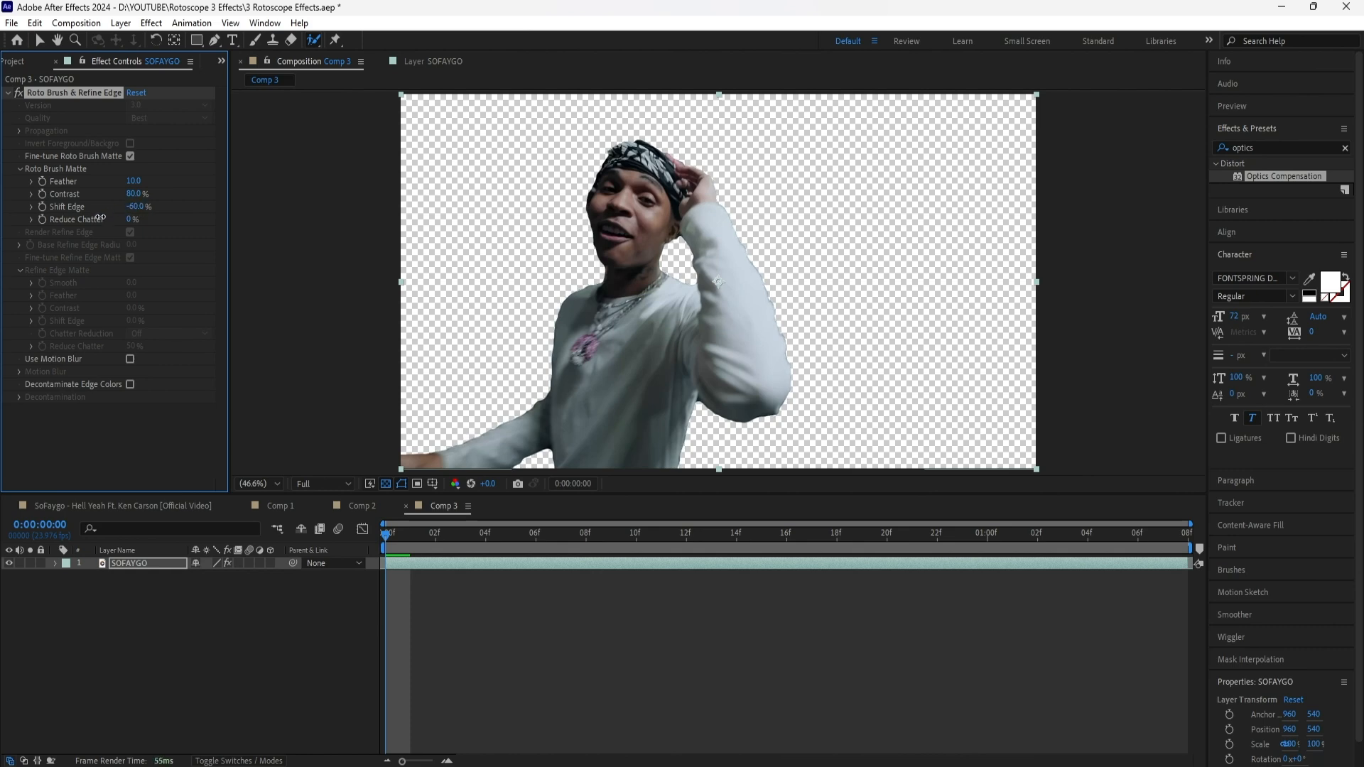
Duplicate the SOFAYGO layer twice and place both copies beneath the original
{"action": "left_click", "coordinate": [143, 563]}
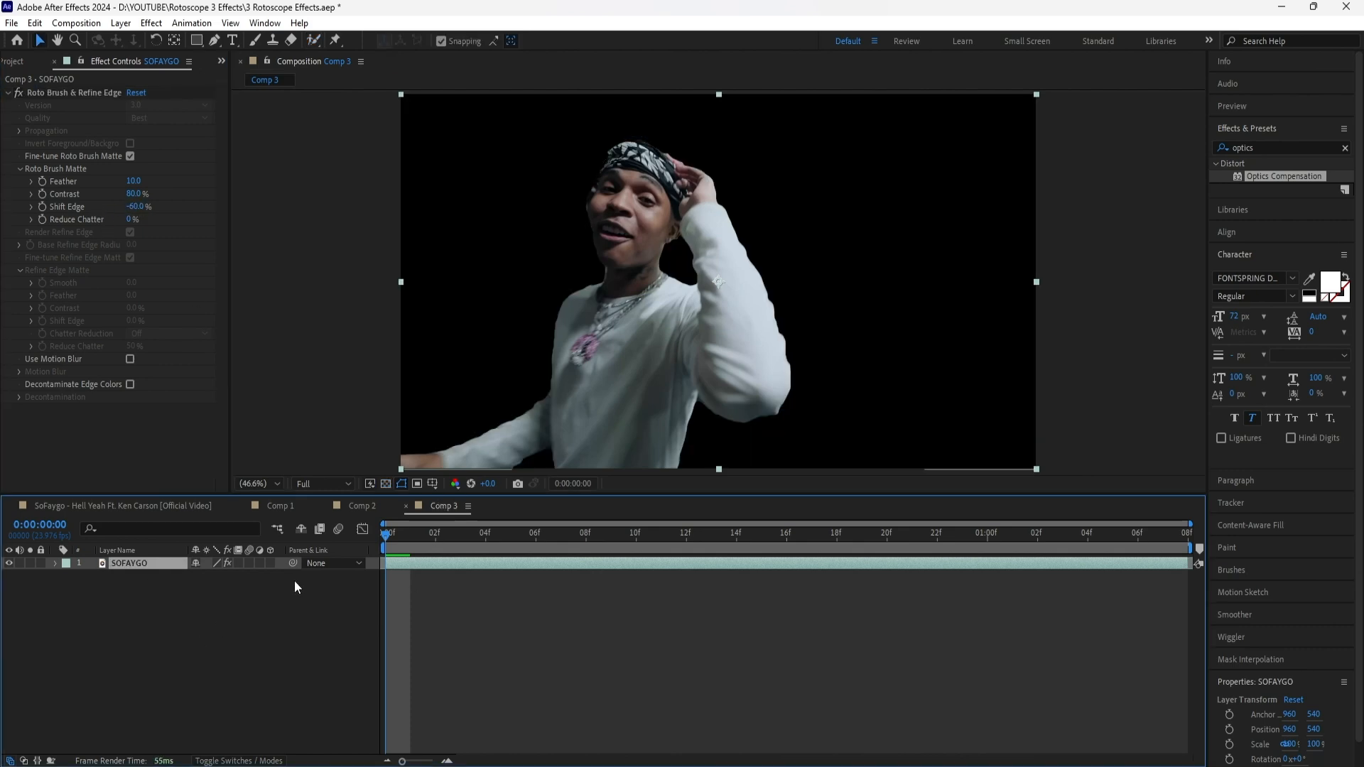
{"action": "key", "text": "ctrl+d"}
{"action": "key", "text": "ctrl+d"}
{"action": "left_click", "coordinate": [156, 575], "text": "shift"}
{"action": "left_click_drag", "start_coordinate": [156, 564], "coordinate": [158, 617]}
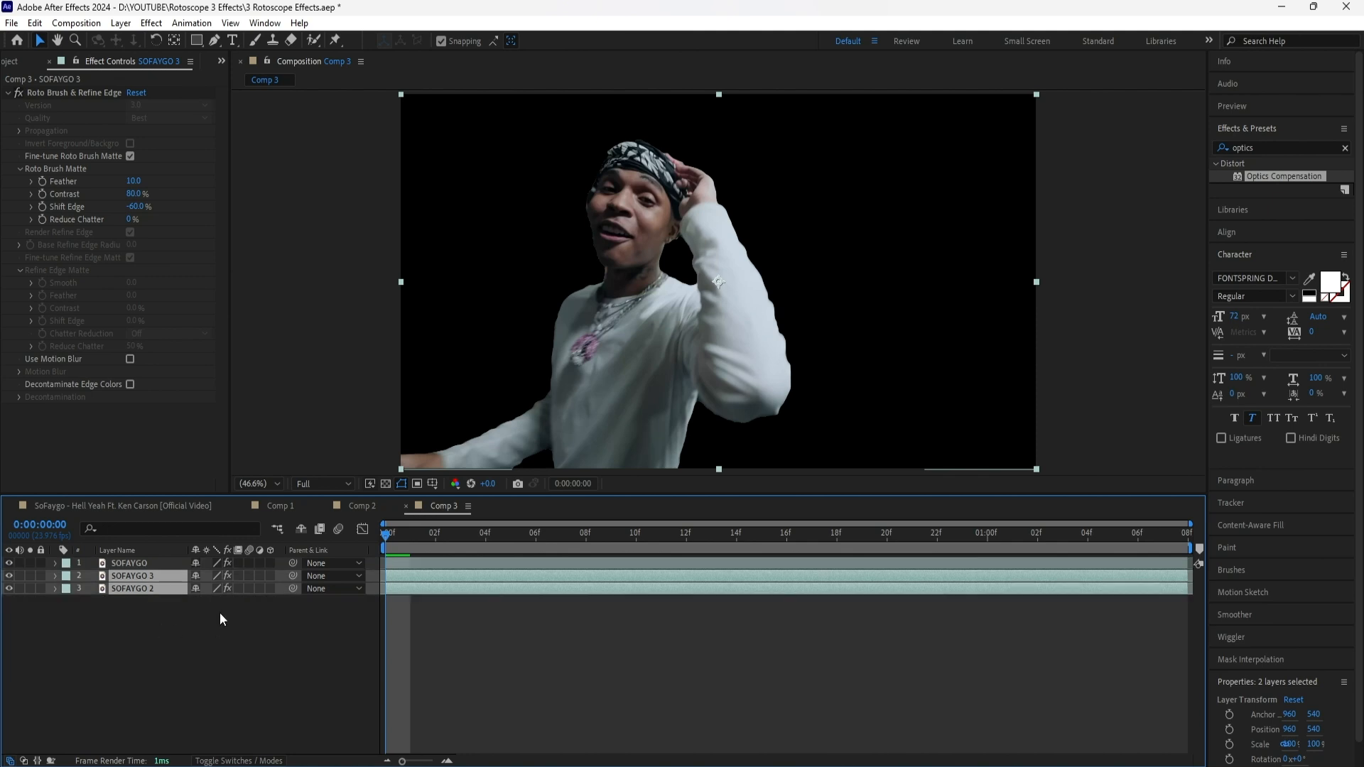
Rename the lowest copy SOFAYGO BG and the middle copy SOFAYGO 2, and delete Roto Brush & Refine Edge from SOFAYGO BG
{"action": "left_click", "coordinate": [220, 614]}
{"action": "left_click", "coordinate": [157, 588]}
{"action": "key", "text": "Return"}
{"action": "key", "text": "Right"}
{"action": "key", "text": "BackSpace"}
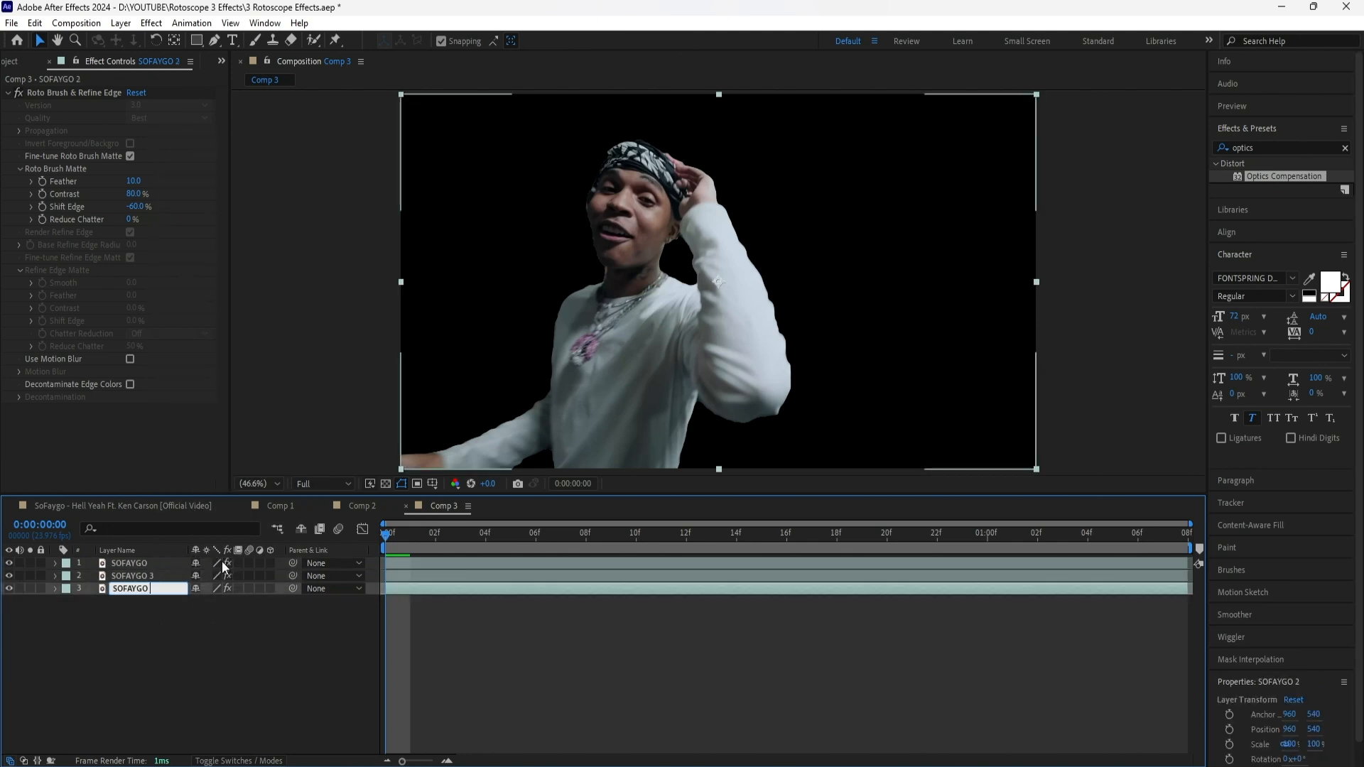
{"action": "type", "text": "BG"}
{"action": "key", "text": "Return"}
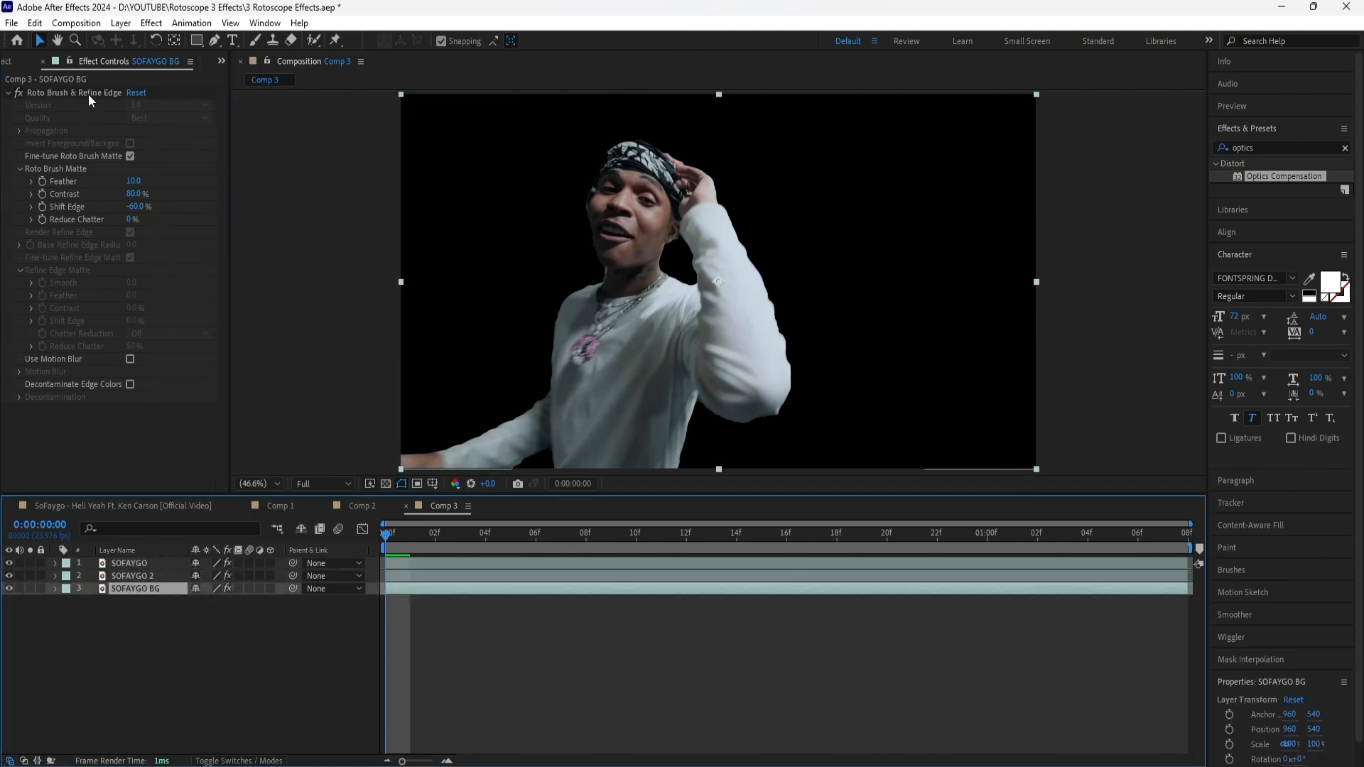
{"action": "left_click", "coordinate": [89, 95]}
{"action": "key", "text": "Delete"}
Apply a Fill effect to SOFAYGO 2 with the green colour 00FF30, and collapse its Roto Brush settings
{"action": "key", "text": "ctrl+Up"}
{"action": "left_click", "coordinate": [1342, 147]}
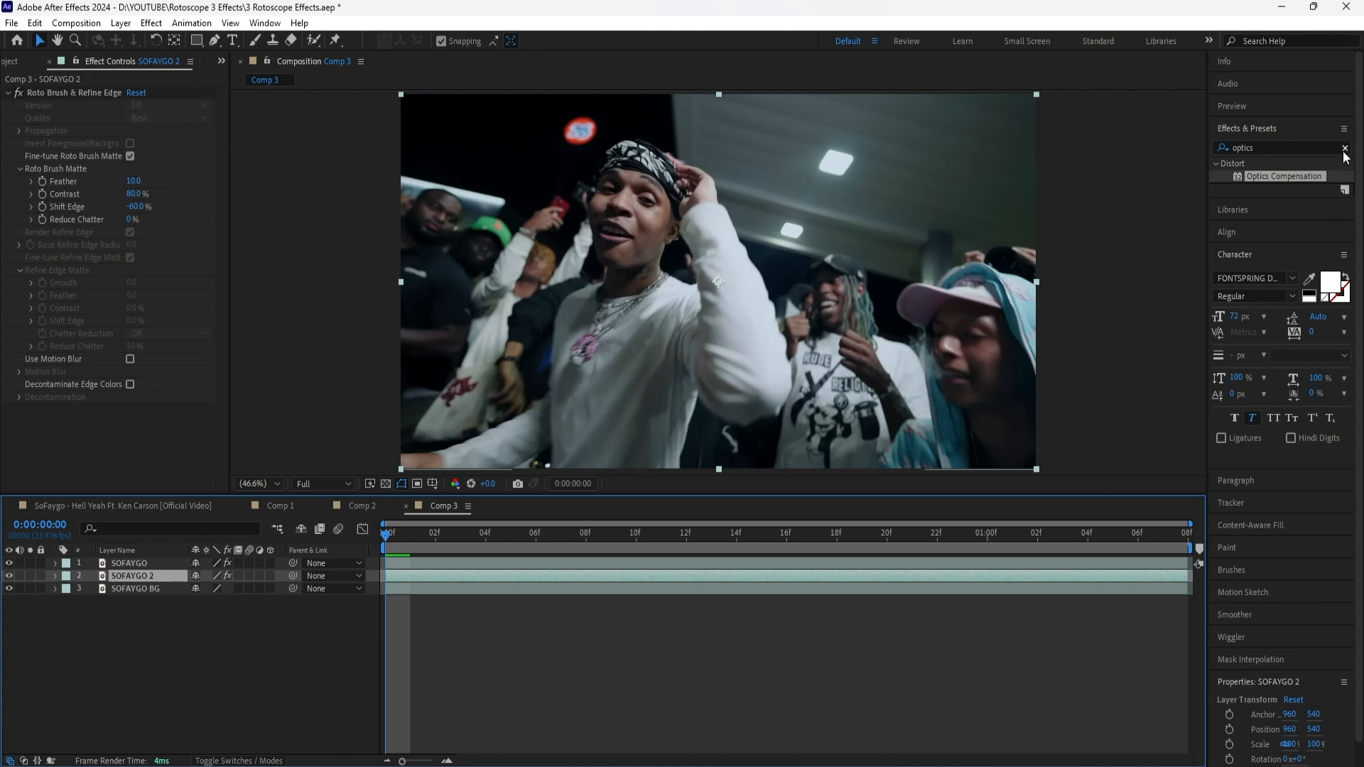
{"action": "type", "text": "fill"}
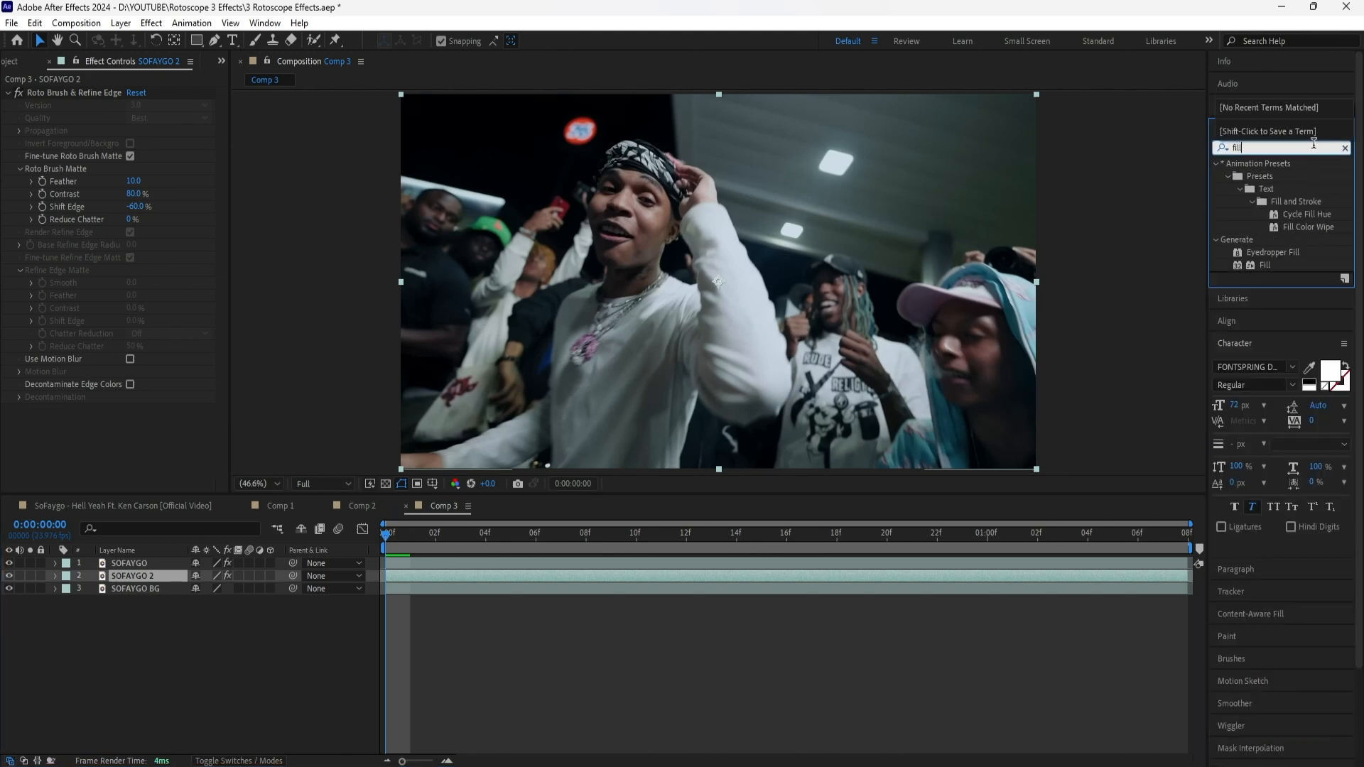
{"action": "double_click", "coordinate": [1265, 265]}
{"action": "left_click", "coordinate": [133, 434]}
{"action": "left_click", "coordinate": [640, 552]}
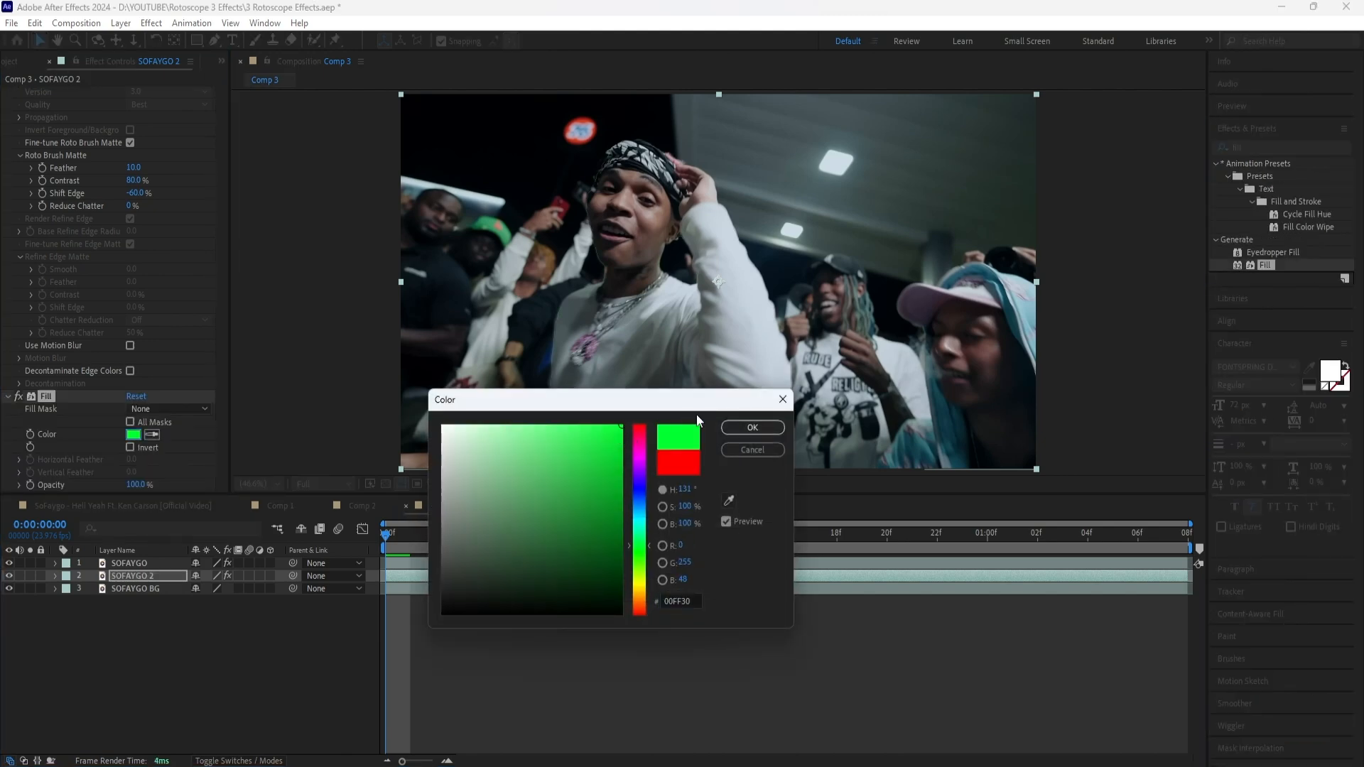
{"action": "left_click", "coordinate": [752, 427]}
{"action": "scroll", "coordinate": [12, 132], "scroll_direction": "up", "scroll_amount": 1}
{"action": "left_click", "coordinate": [7, 92]}
Apply the Stylize Glow effect to SOFAYGO 2 with a Glow Radius of 90
{"action": "left_click", "coordinate": [1344, 148]}
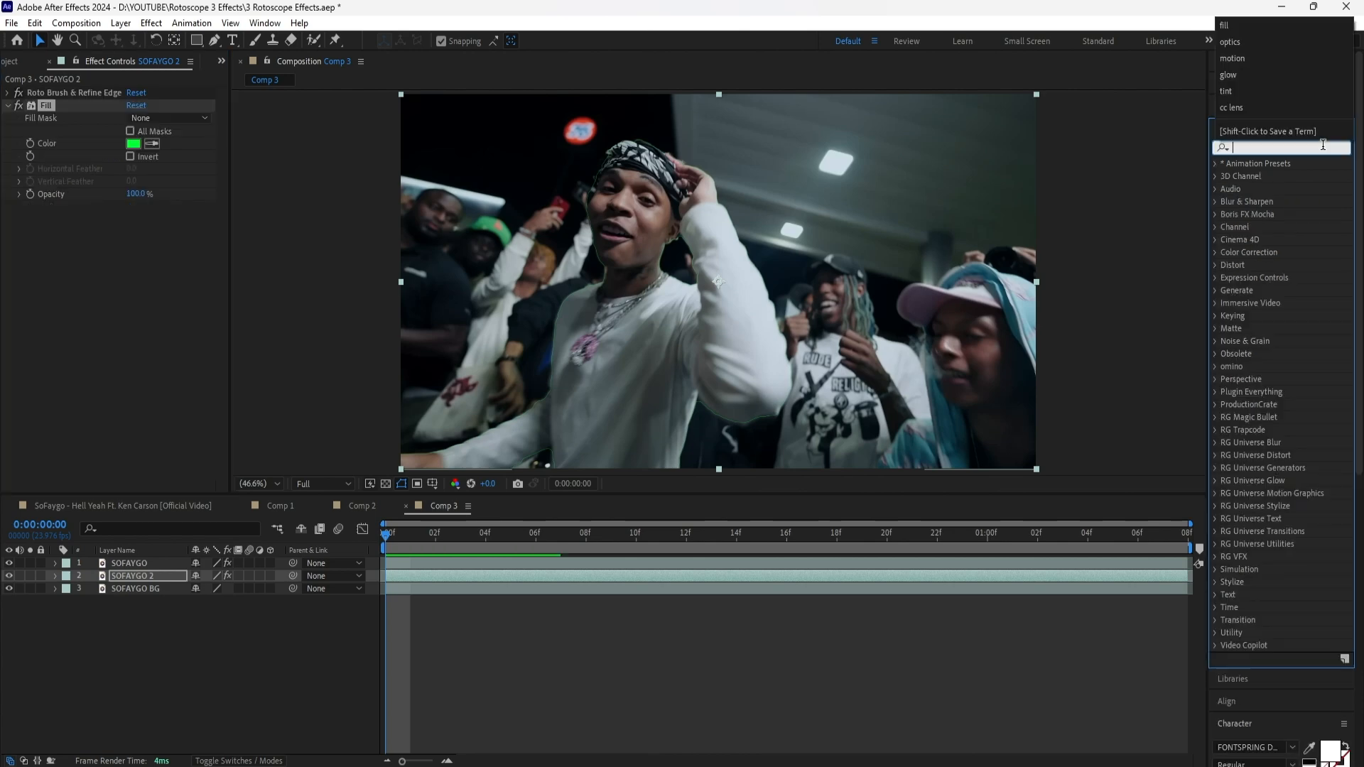
{"action": "type", "text": "glow"}
{"action": "double_click", "coordinate": [1268, 354]}
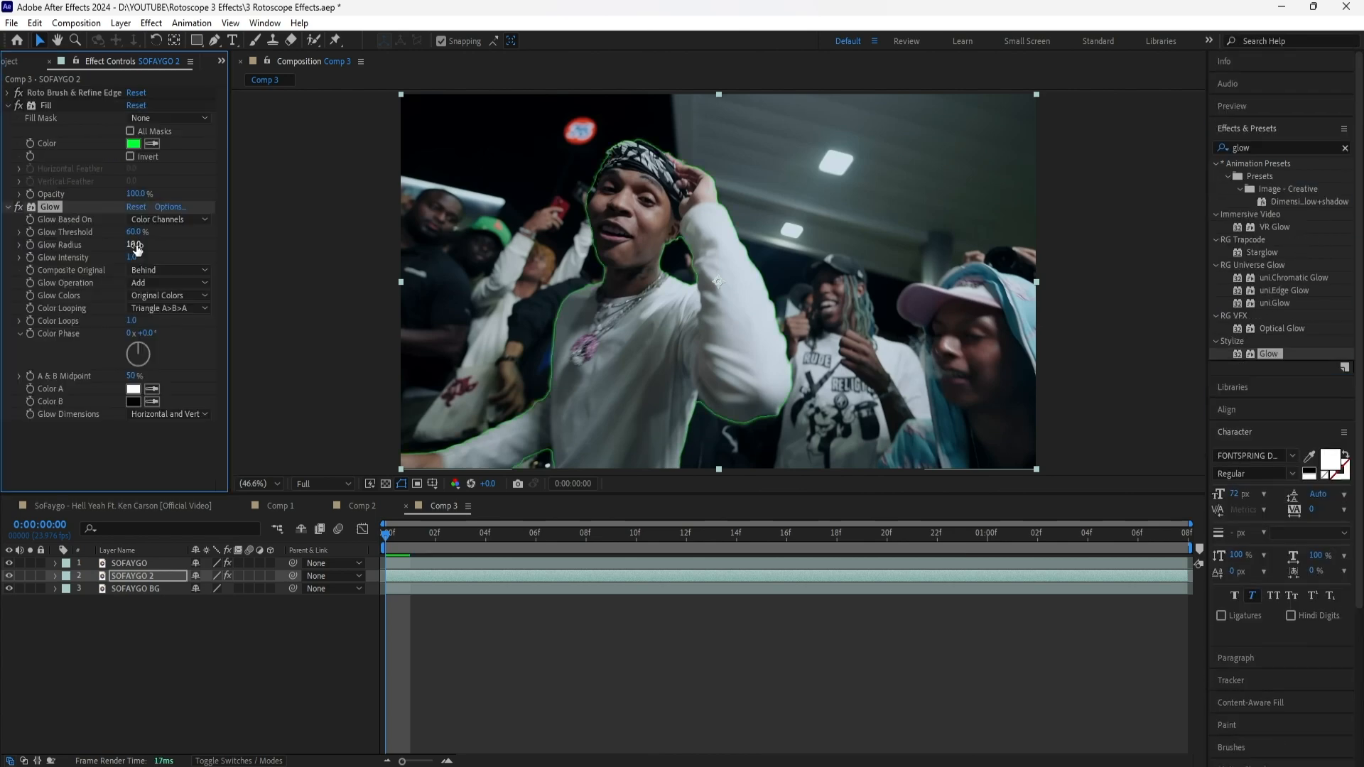
{"action": "left_click", "coordinate": [138, 245]}
{"action": "type", "text": "90"}
{"action": "left_click", "coordinate": [168, 621]}
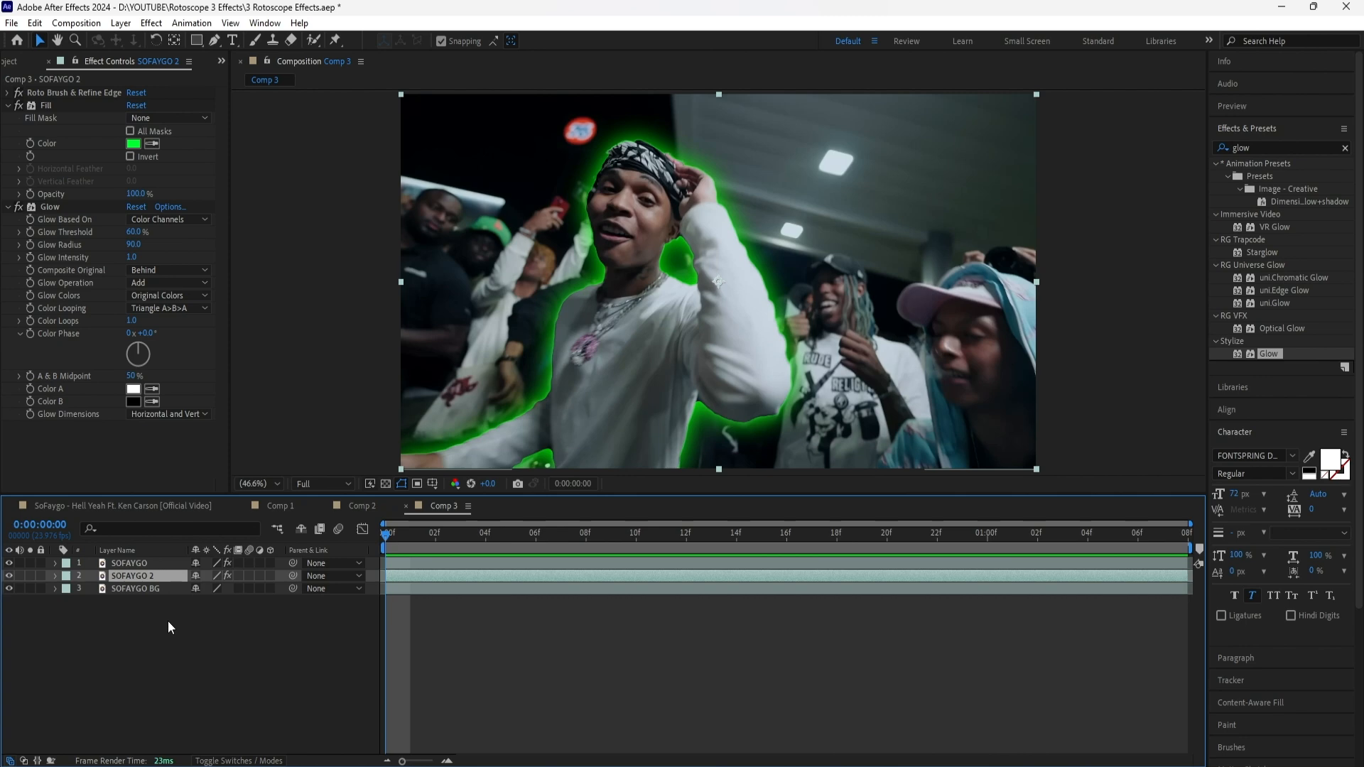
Add an adjustment layer between SOFAYGO and SOFAYGO 2 and apply Turbulent Displace with Turbulent Smoother displacement
{"action": "right_click", "coordinate": [194, 607]}
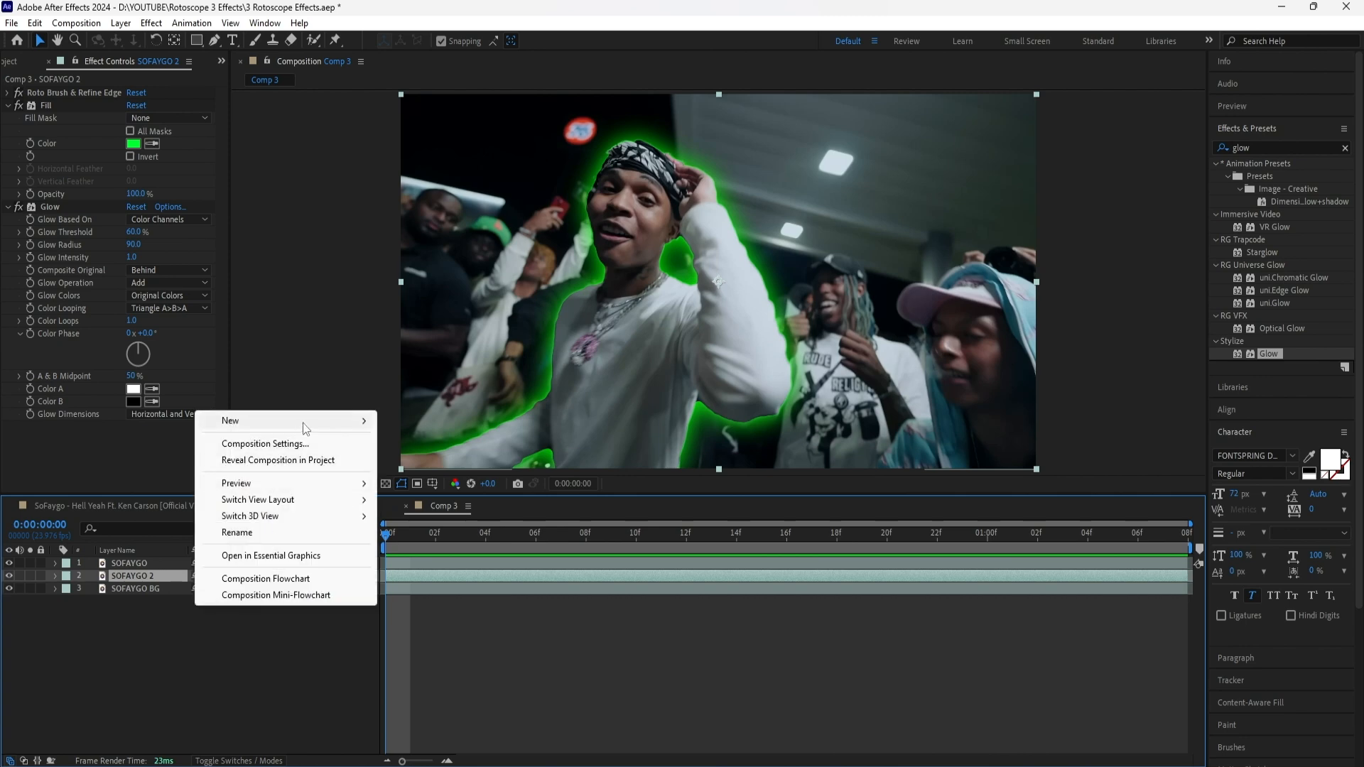
{"action": "left_click", "coordinate": [427, 511]}
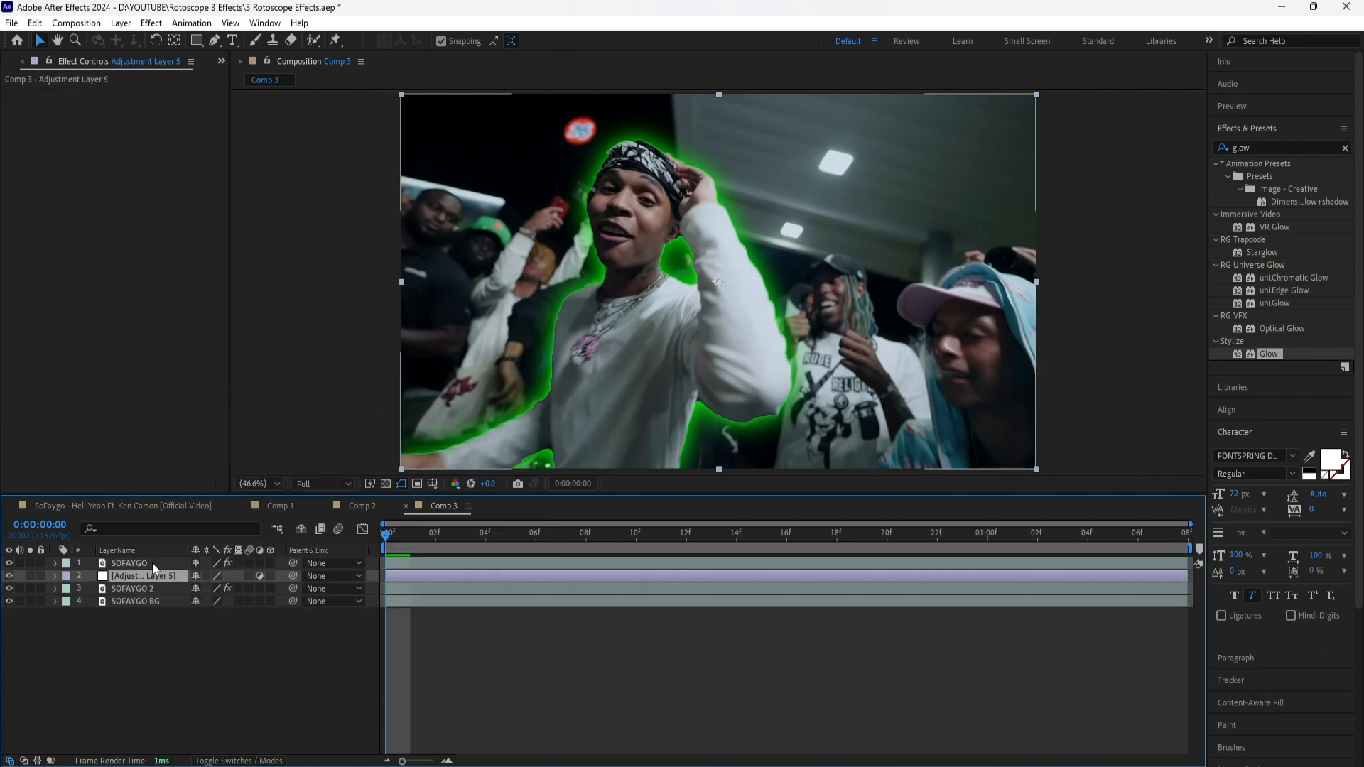
{"action": "left_click", "coordinate": [1345, 148]}
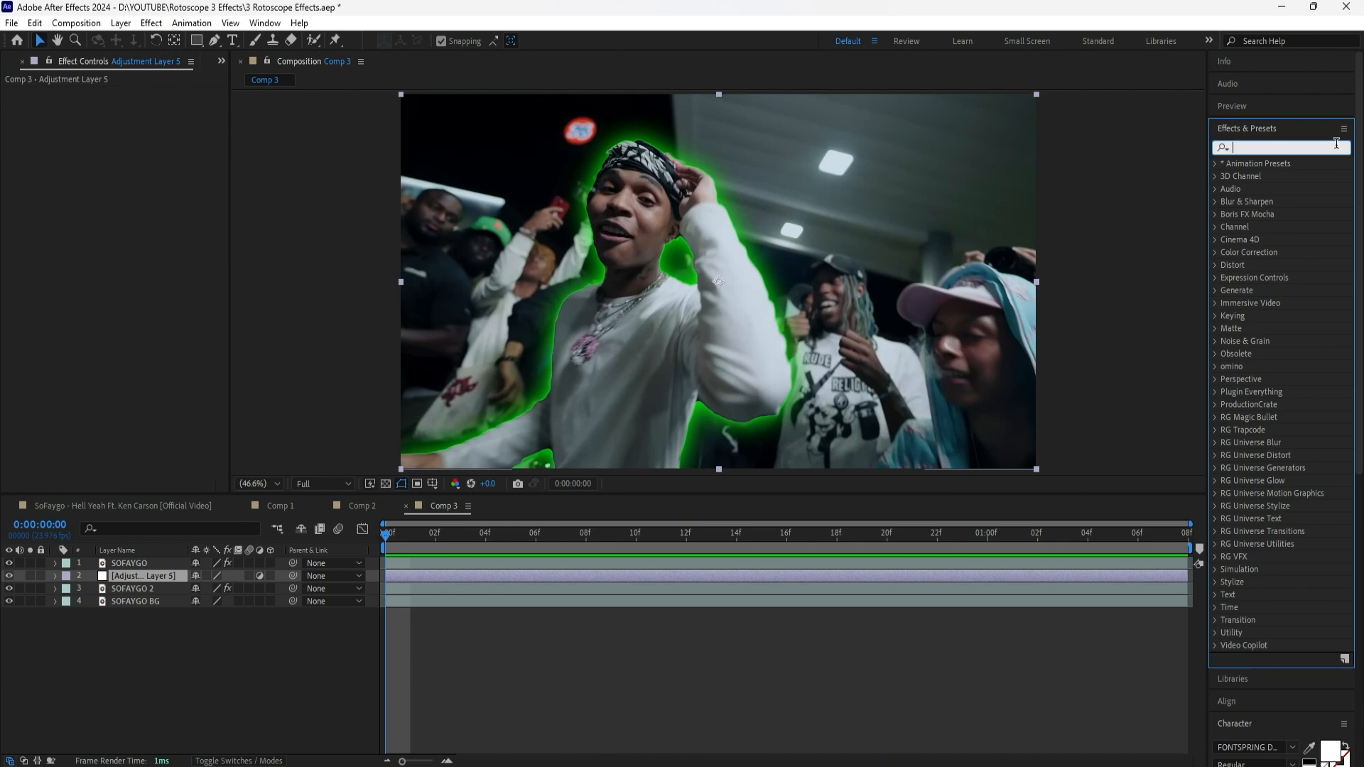
{"action": "type", "text": "turbul"}
{"action": "left_click_drag", "start_coordinate": [1279, 176], "coordinate": [152, 113]}
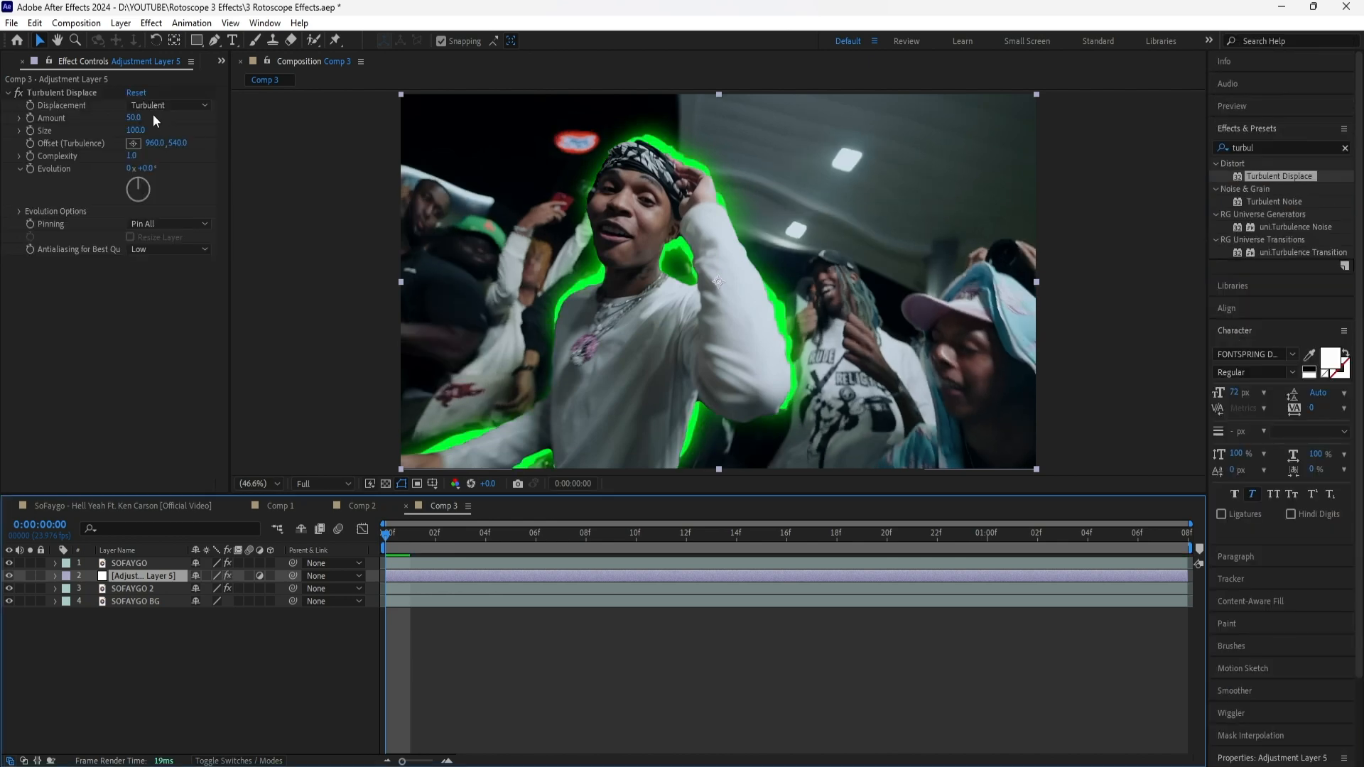
{"action": "left_click", "coordinate": [168, 106]}
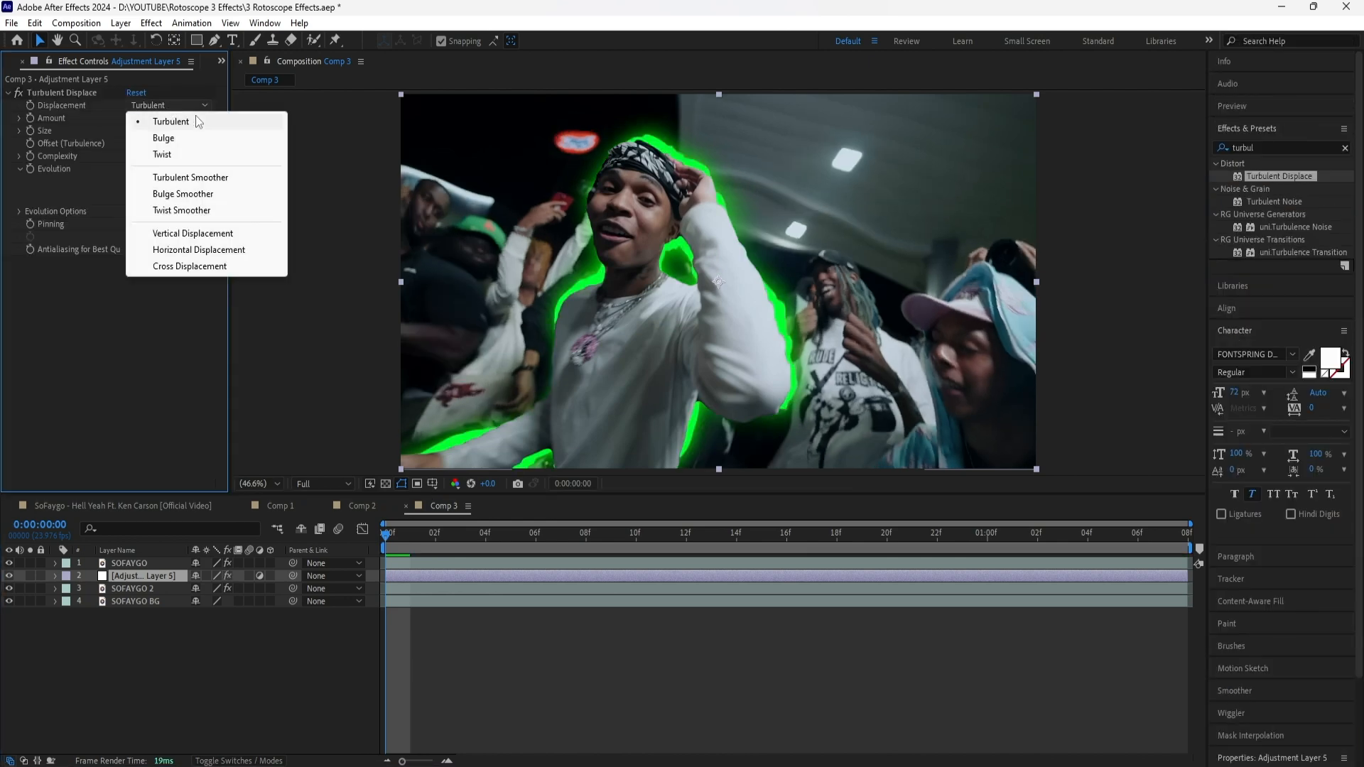
{"action": "left_click", "coordinate": [249, 178]}
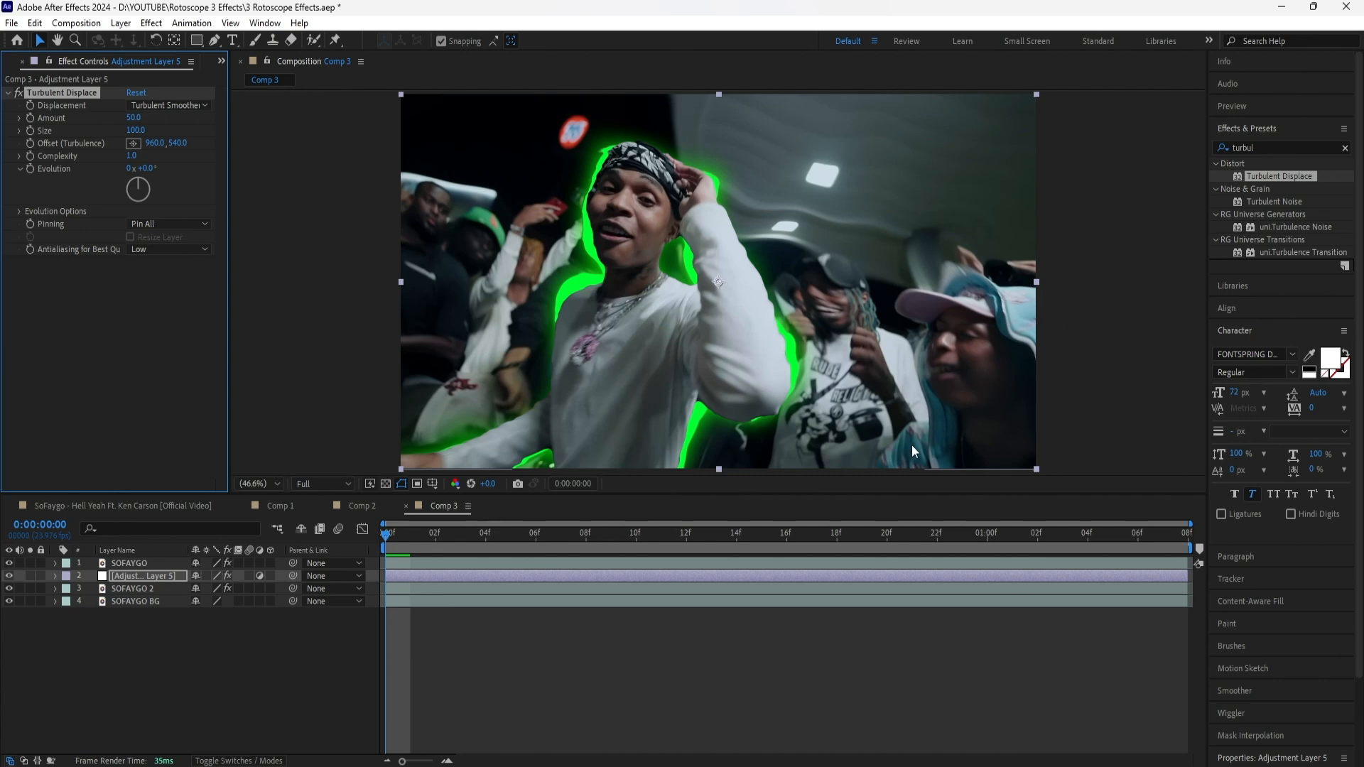
Enable keyframing for Turbulent Displace's Amount and Evolution at 0:00:00:00 and reveal the keyframes in the timeline
{"action": "left_click", "coordinate": [164, 577]}
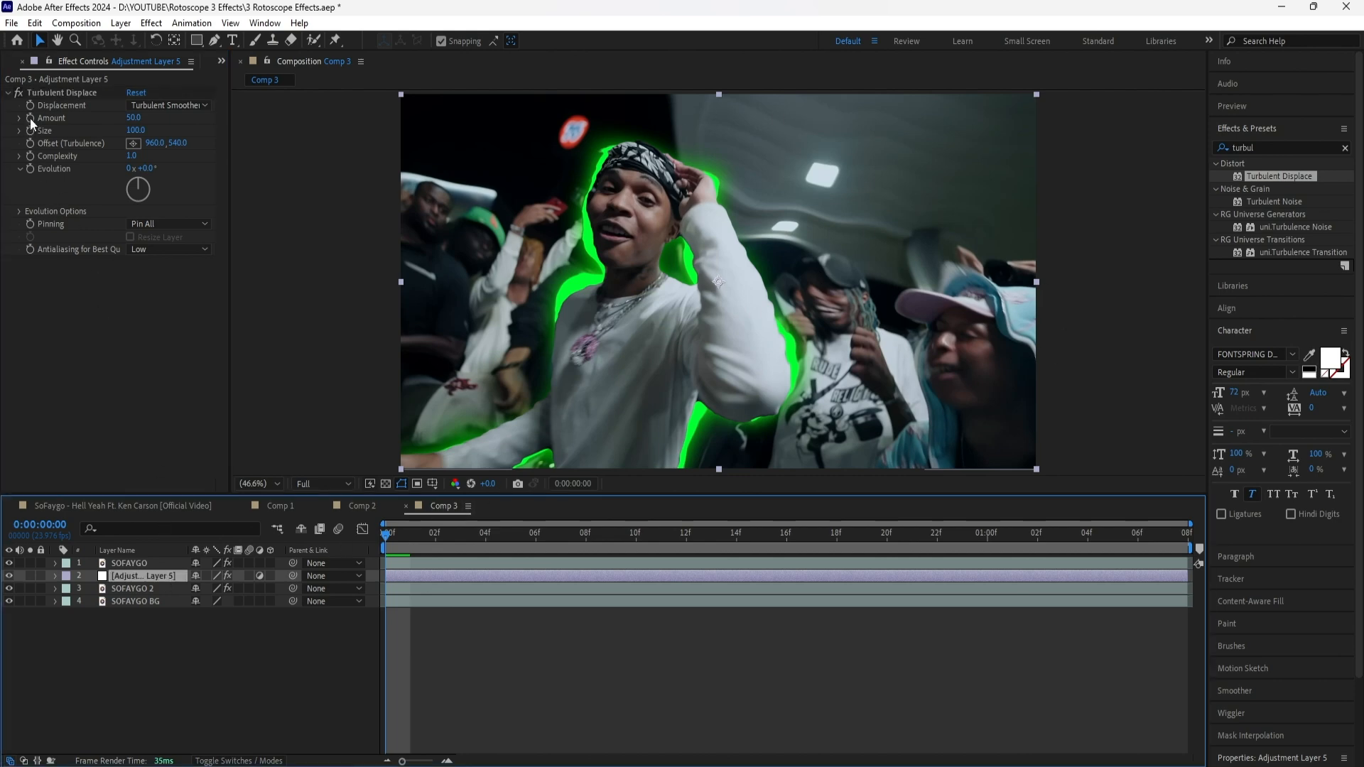
{"action": "left_click", "coordinate": [34, 171]}
{"action": "left_click", "coordinate": [34, 171]}
{"action": "key", "text": "u"}
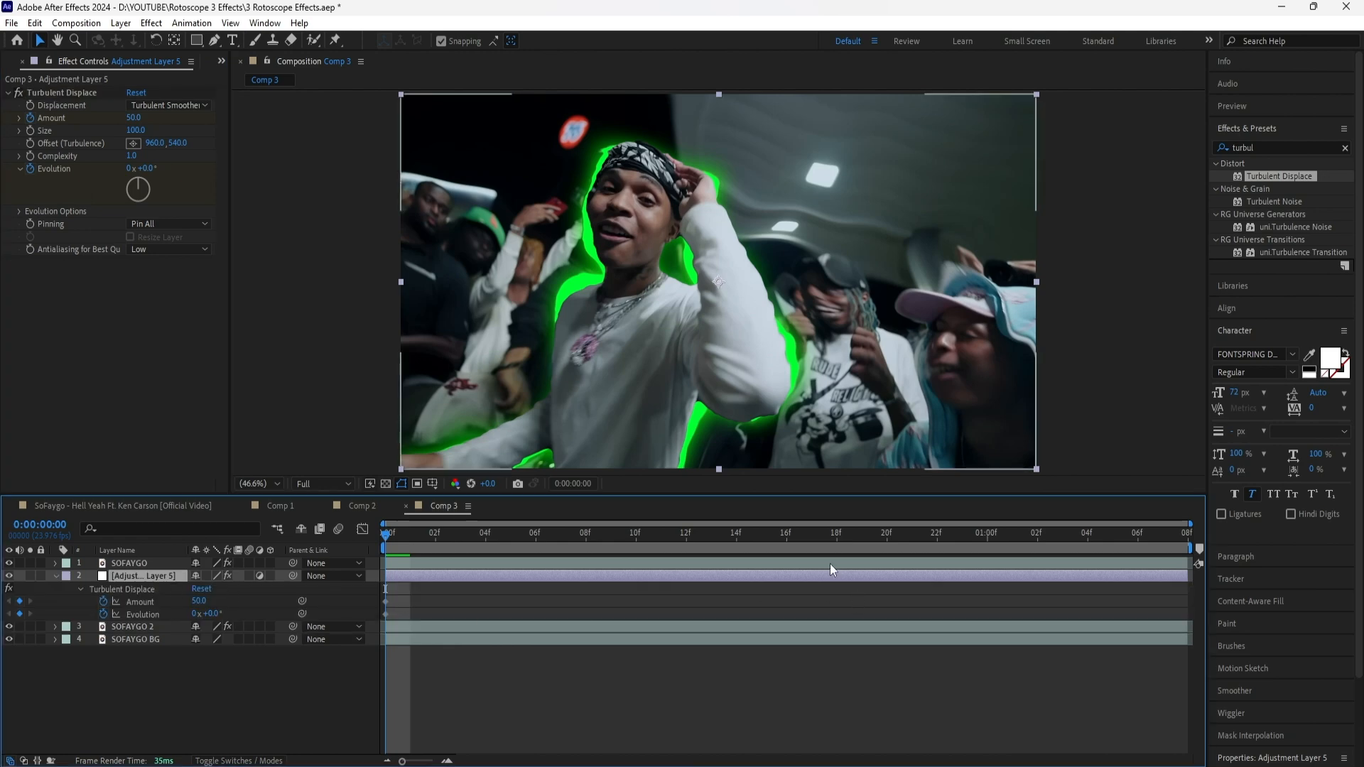
Keyframe Turbulent Displace at 0:00:00:20 with Evolution at 360° and Amount at 125
{"action": "key", "text": "shift+Page_Down"}
{"action": "key", "text": "shift+Page_Down"}
{"action": "left_click", "coordinate": [150, 169]}
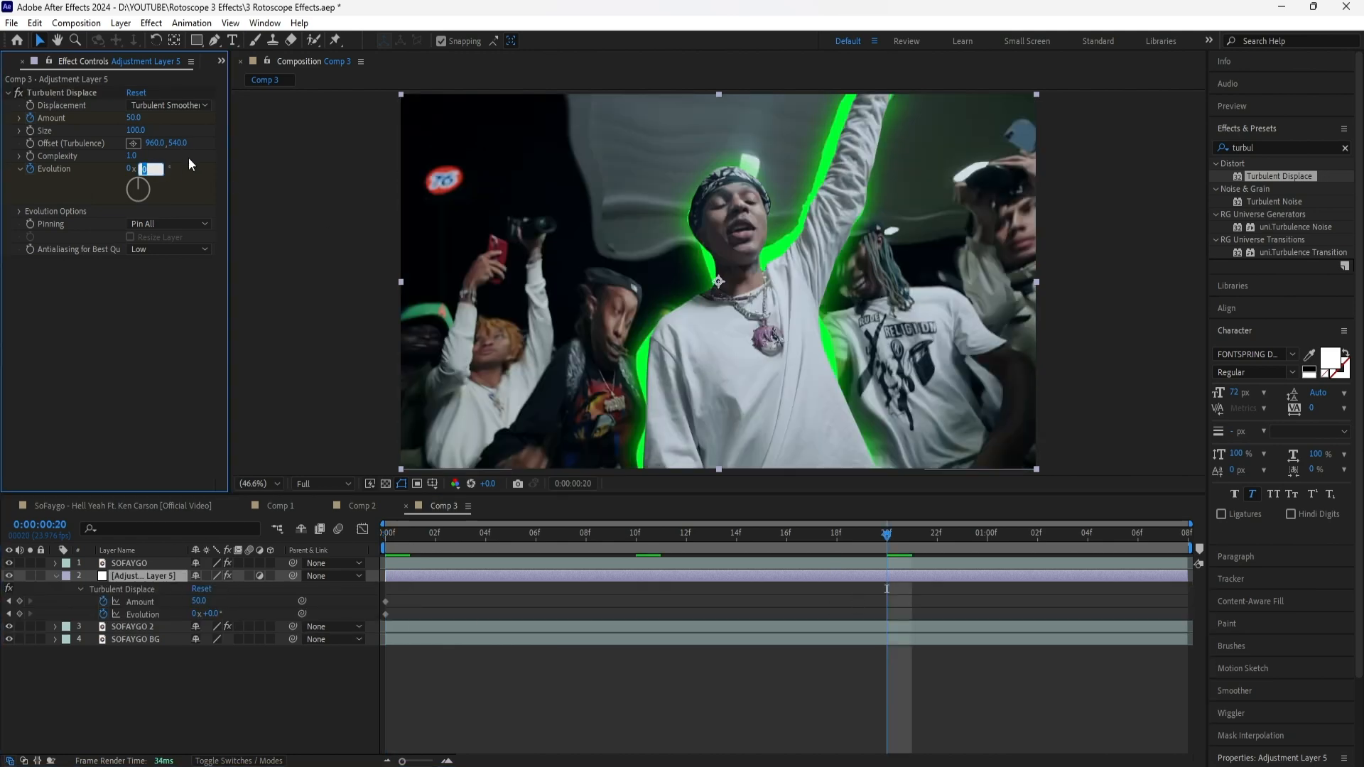
{"action": "type", "text": "360"}
{"action": "key", "text": "Return"}
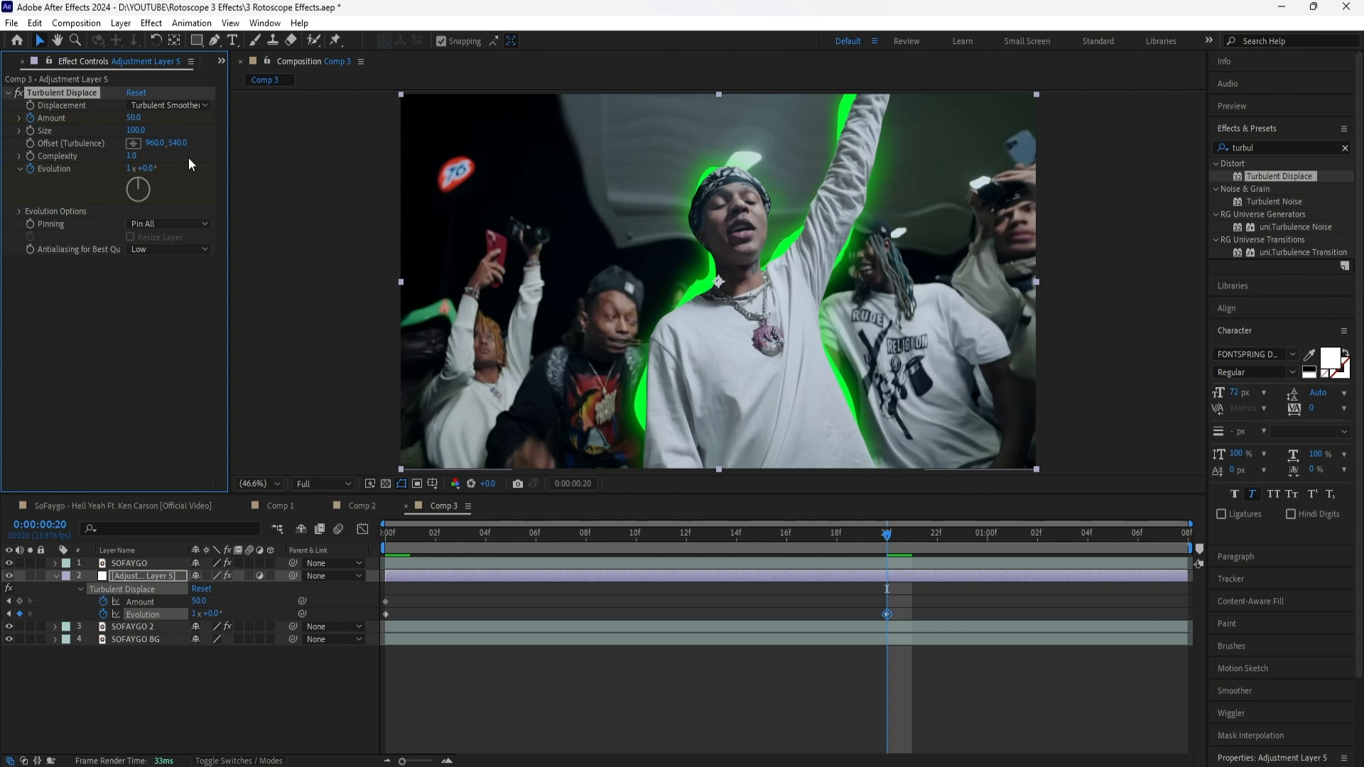
{"action": "left_click", "coordinate": [133, 118]}
{"action": "type", "text": "125"}
{"action": "key", "text": "Return"}
Keyframe the Turbulent Displace Amount at 0 at 0:00:01:06
{"action": "key", "text": "shift+Page_Down"}
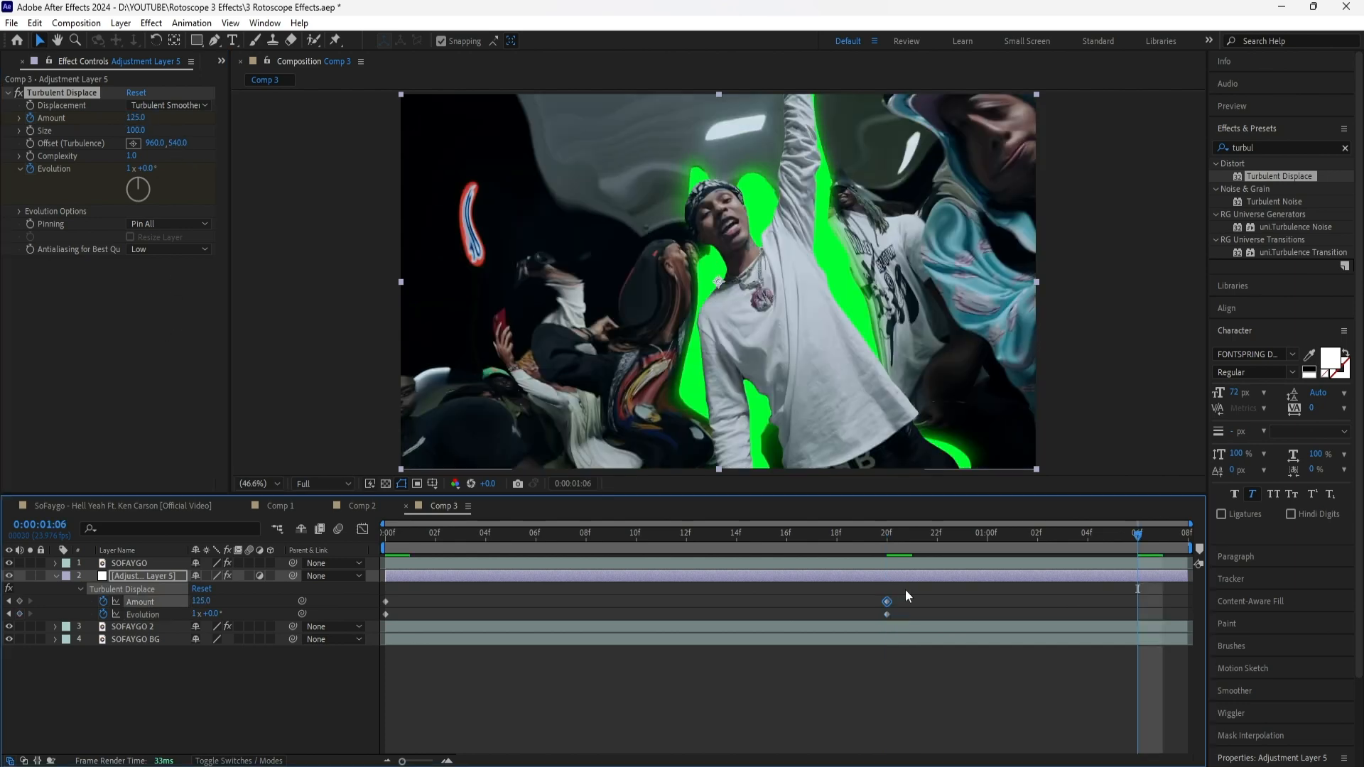
{"action": "left_click", "coordinate": [135, 118]}
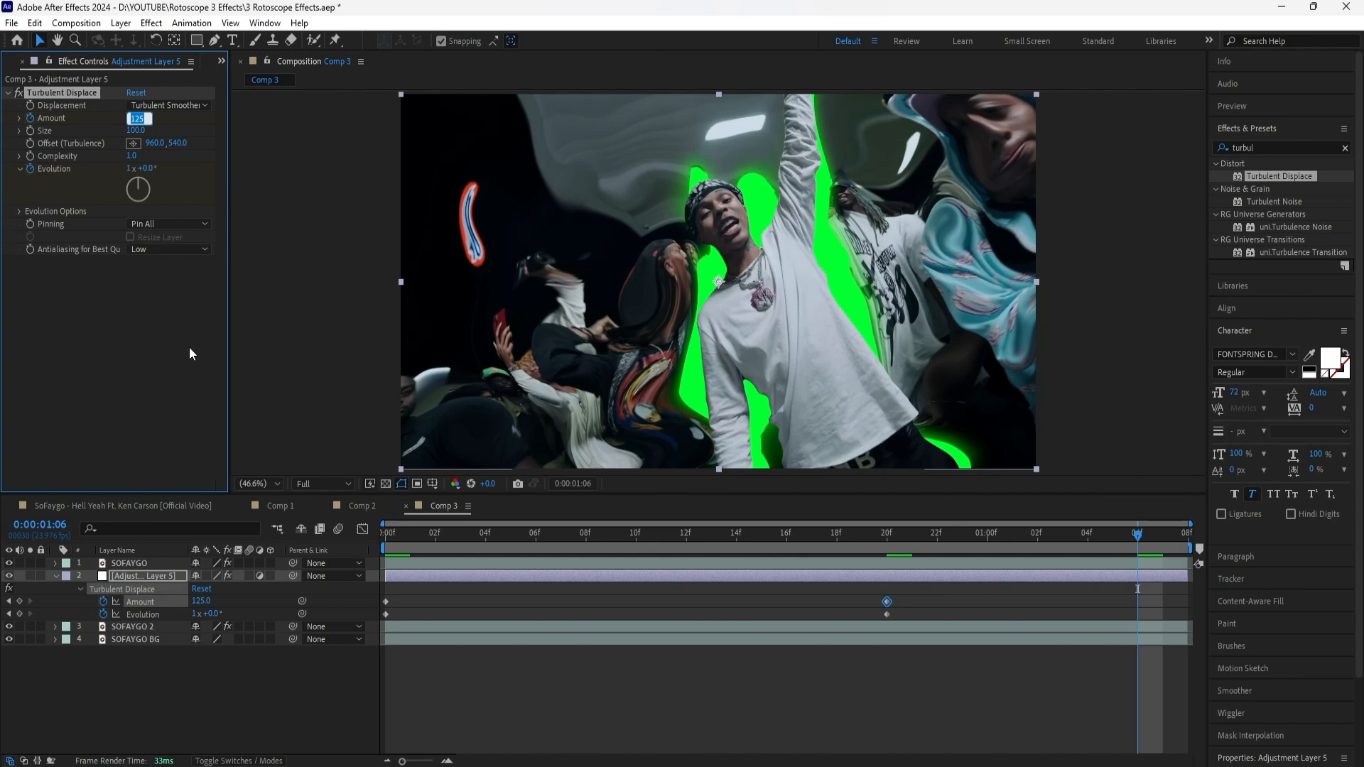
{"action": "type", "text": "0"}
{"action": "key", "text": "Return"}
Apply Easy Ease to all Amount and Evolution keyframes and preview the displacement animation
{"action": "left_click_drag", "start_coordinate": [1156, 593], "coordinate": [378, 625]}
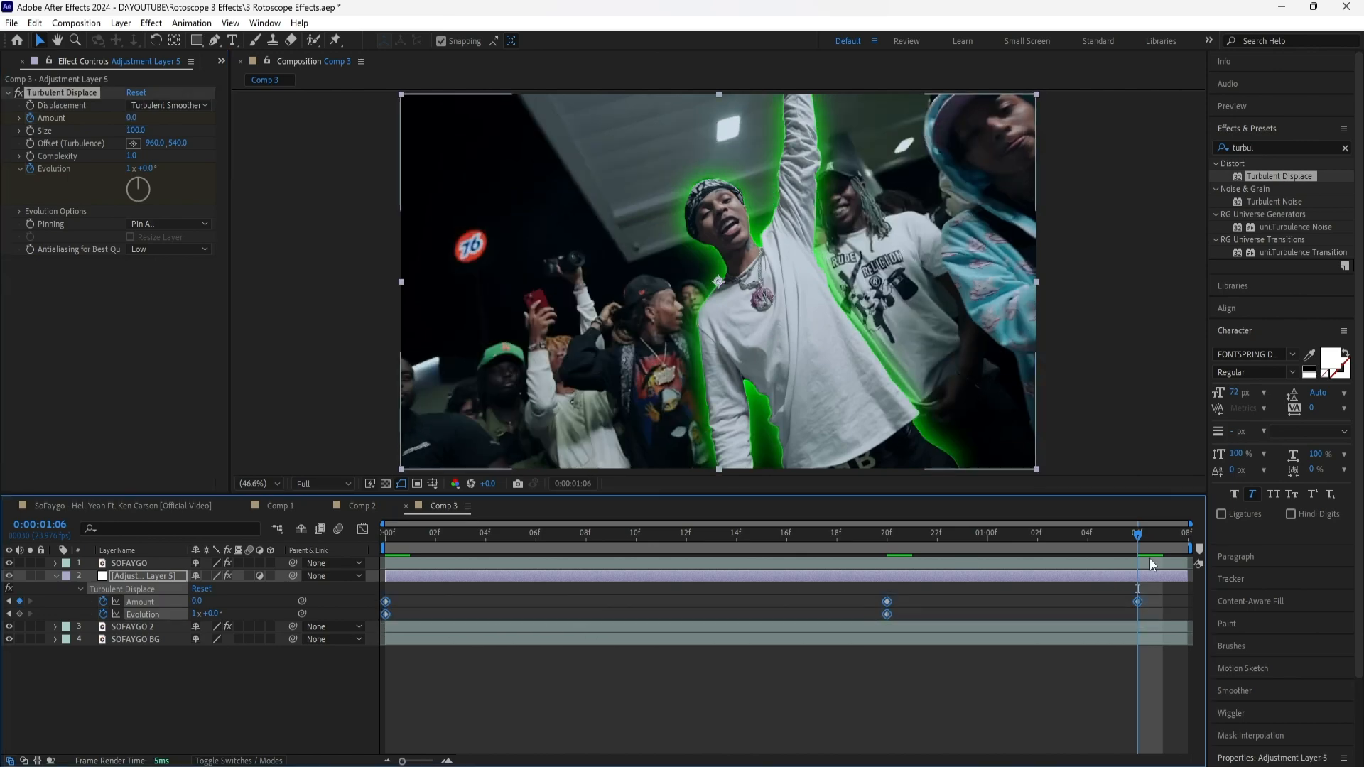
{"action": "key", "text": "F9"}
{"action": "key", "text": "space"}
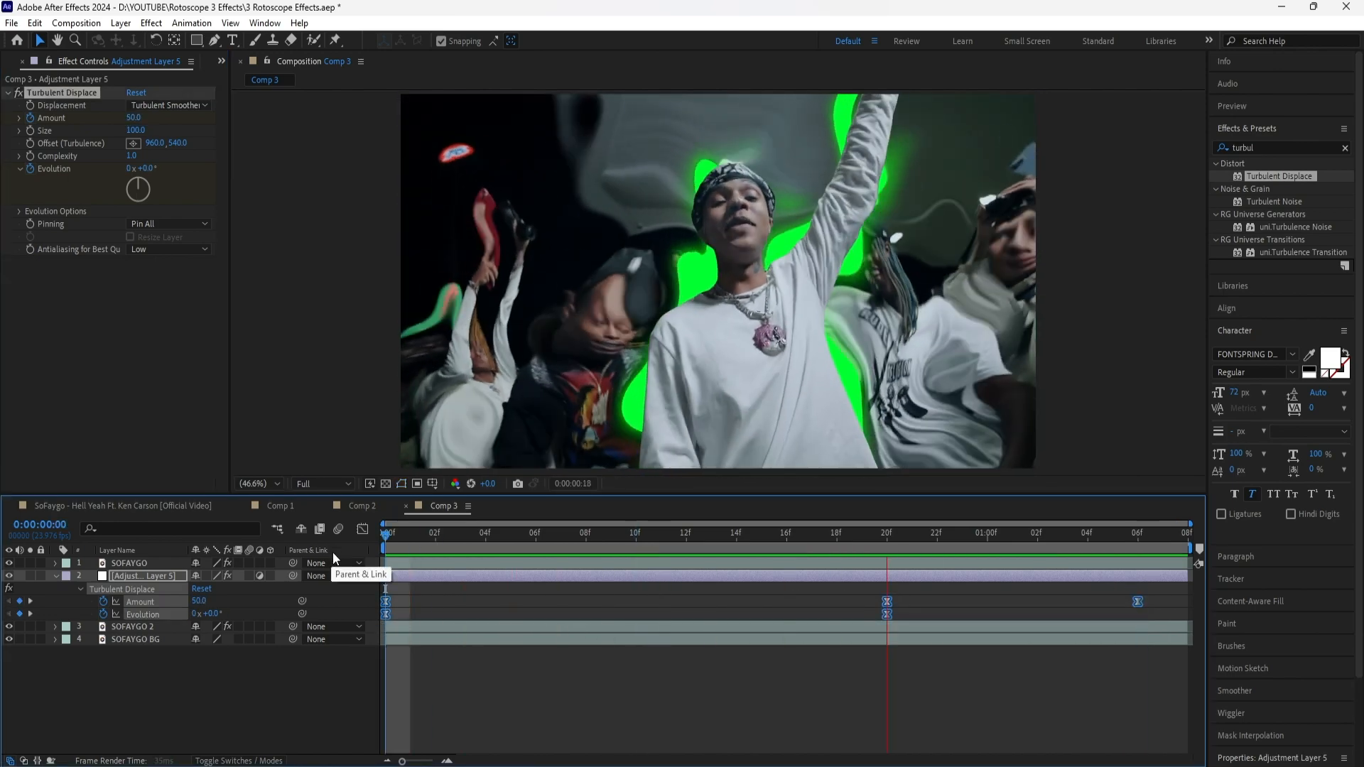
Add a new adjustment layer above the SOFAYGO layer in Comp 3
{"action": "left_click", "coordinate": [564, 564]}
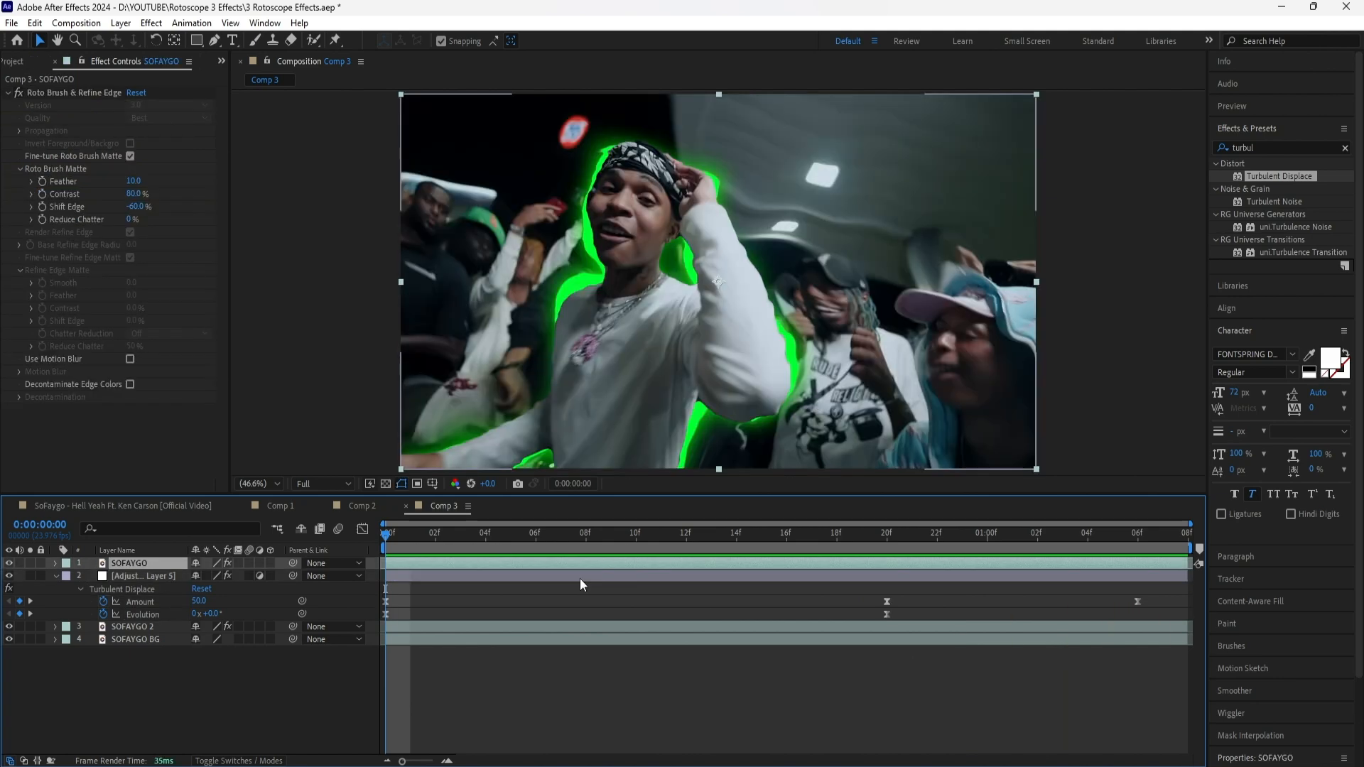
{"action": "right_click", "coordinate": [212, 682]}
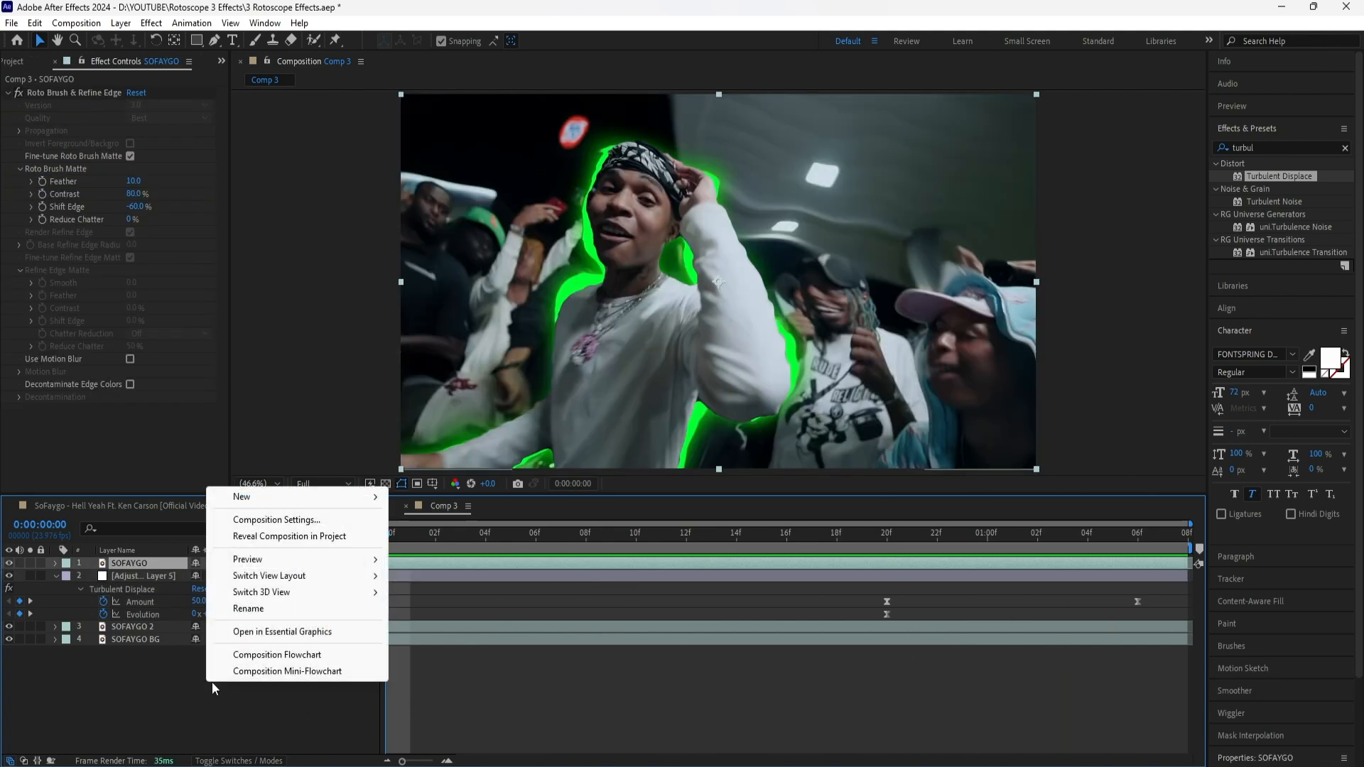
{"action": "mouse_move", "coordinate": [227, 493]}
{"action": "left_click", "coordinate": [450, 623]}
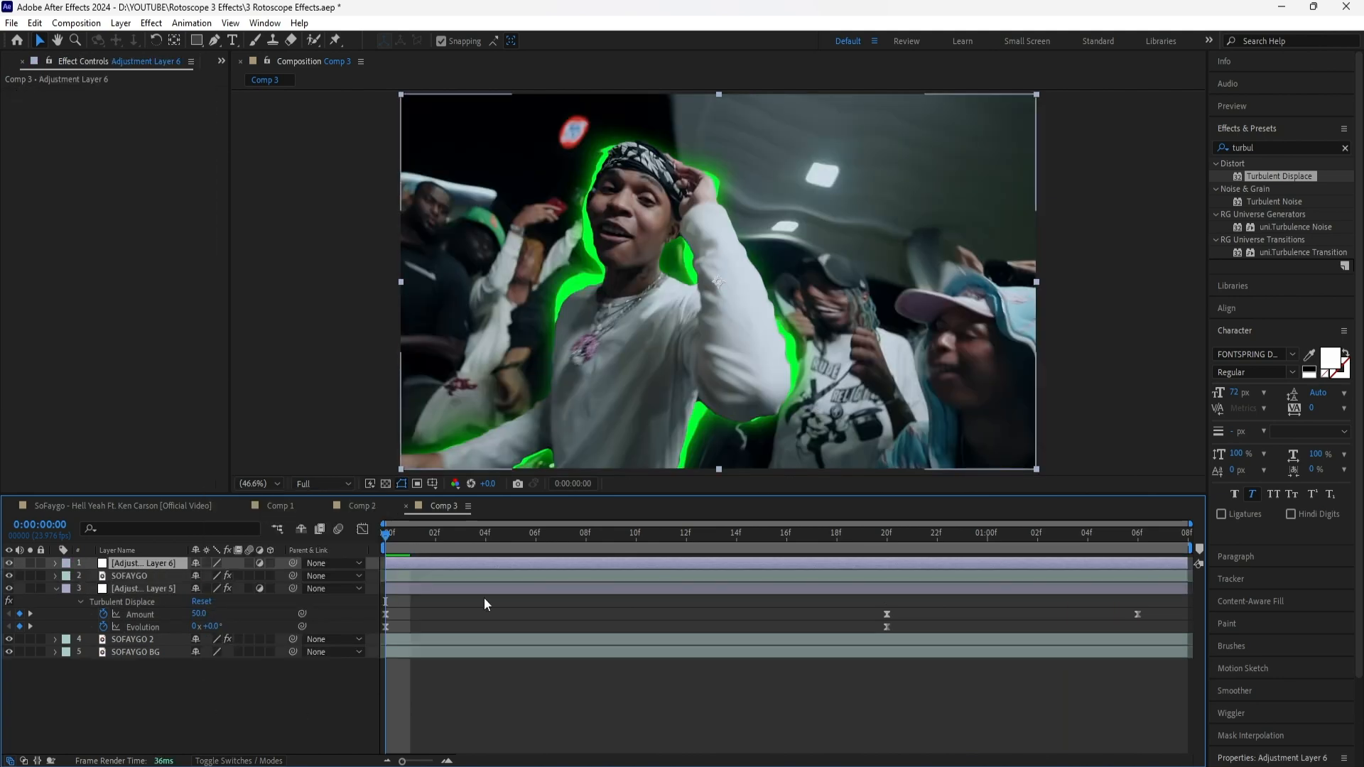
Apply the Transform effect to the new adjustment layer and set starting Position and Scale keyframes at 0:00:00:00
{"action": "left_click", "coordinate": [1344, 147]}
{"action": "type", "text": "tra"}
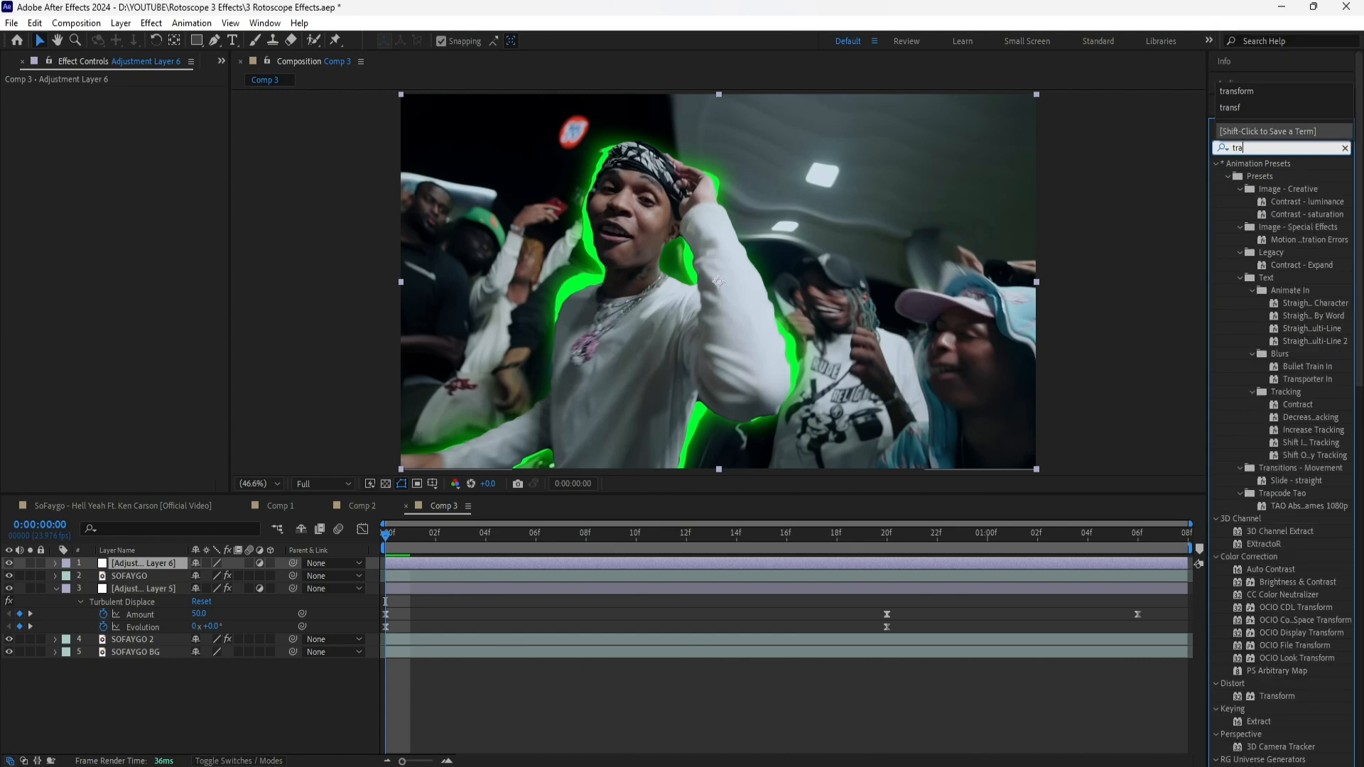
{"action": "type", "text": "nsfo"}
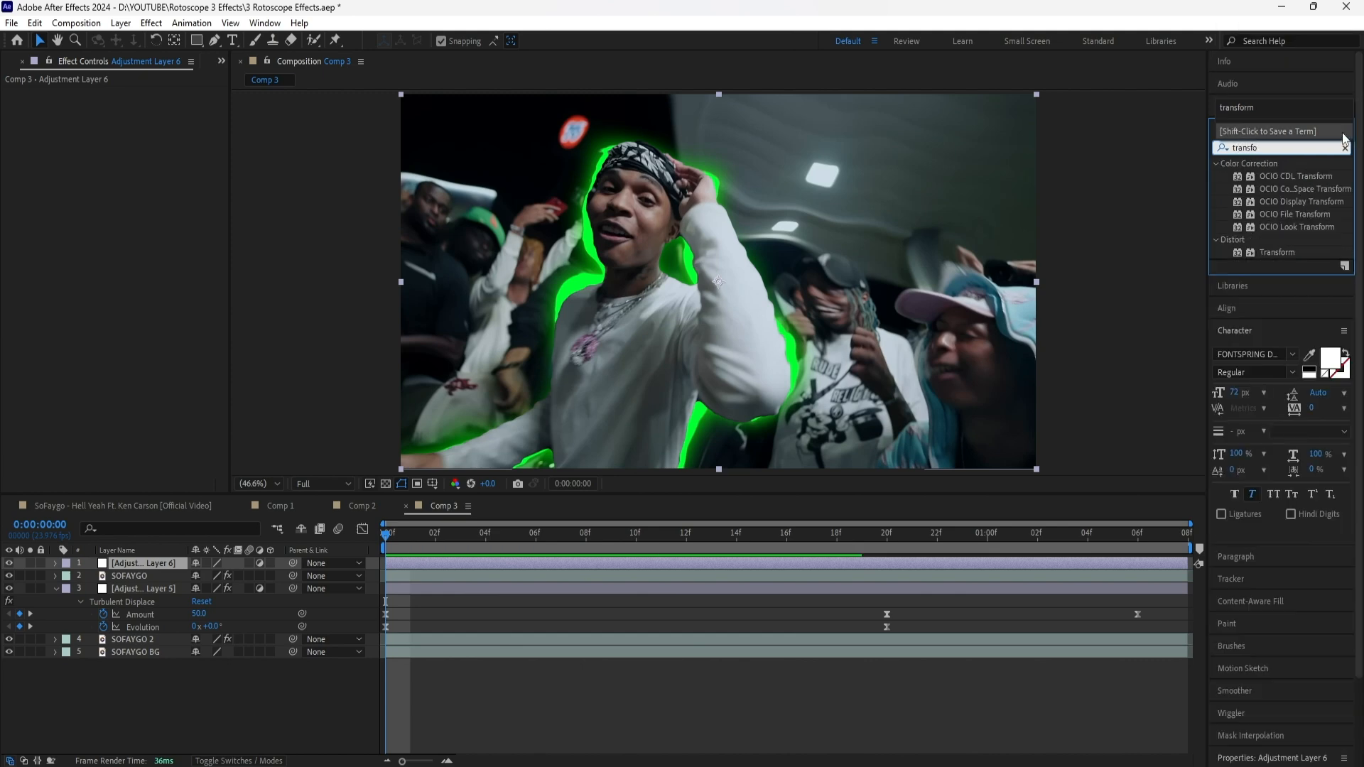
{"action": "left_click_drag", "start_coordinate": [1277, 252], "coordinate": [10, 172]}
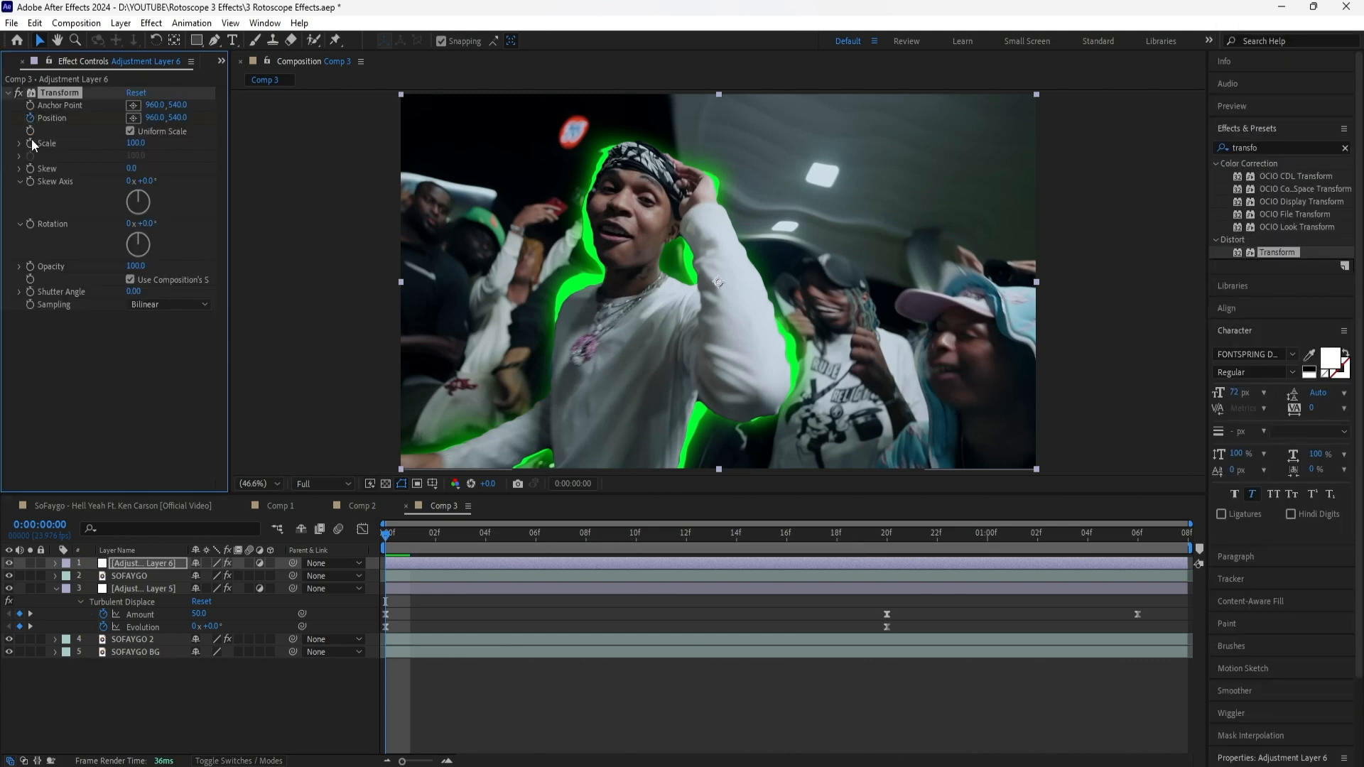
{"action": "left_click", "coordinate": [529, 562]}
{"action": "key", "text": "u"}
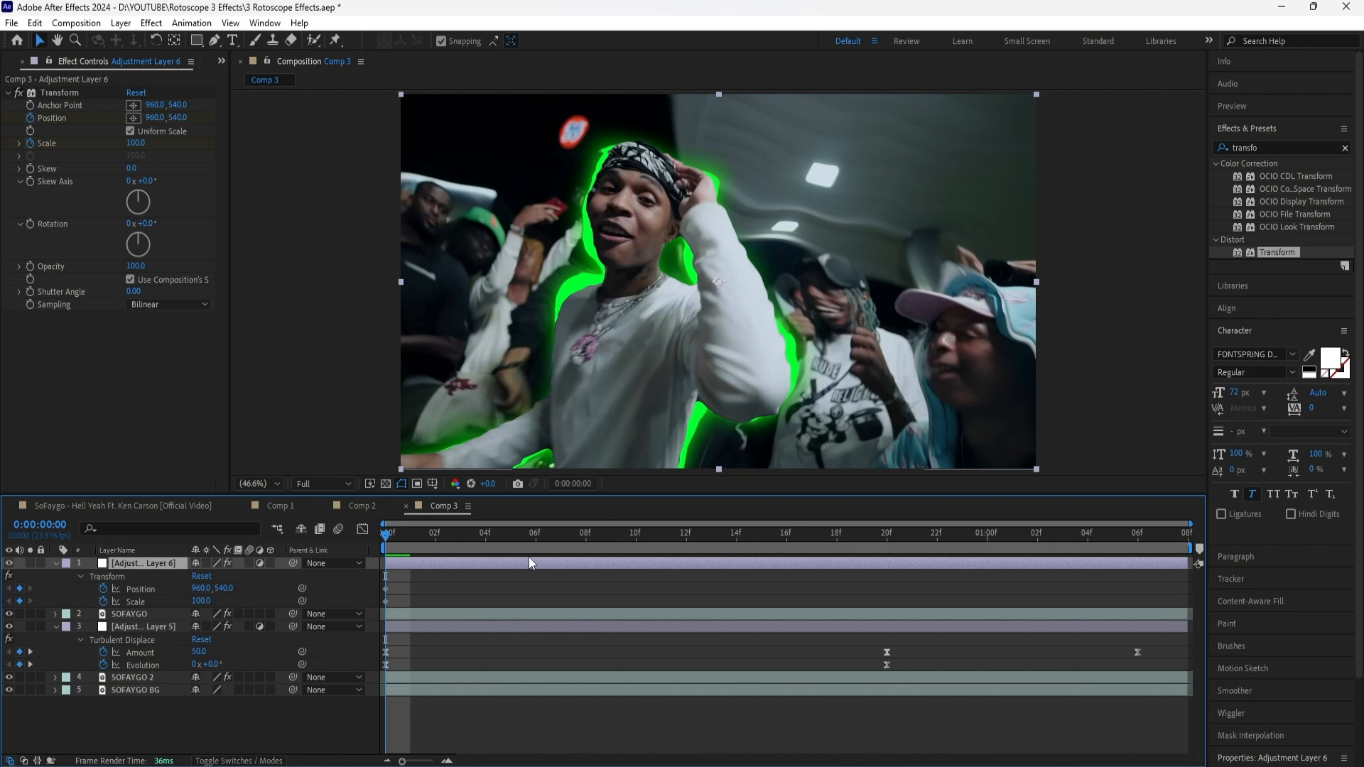
Keyframe the Transform effect at 0:00:00:10 with Scale at 155 and Position at 1156, 678, and preview the move
{"action": "key", "text": "shift+Page_Down"}
{"action": "left_click_drag", "start_coordinate": [202, 601], "coordinate": [348, 595]}
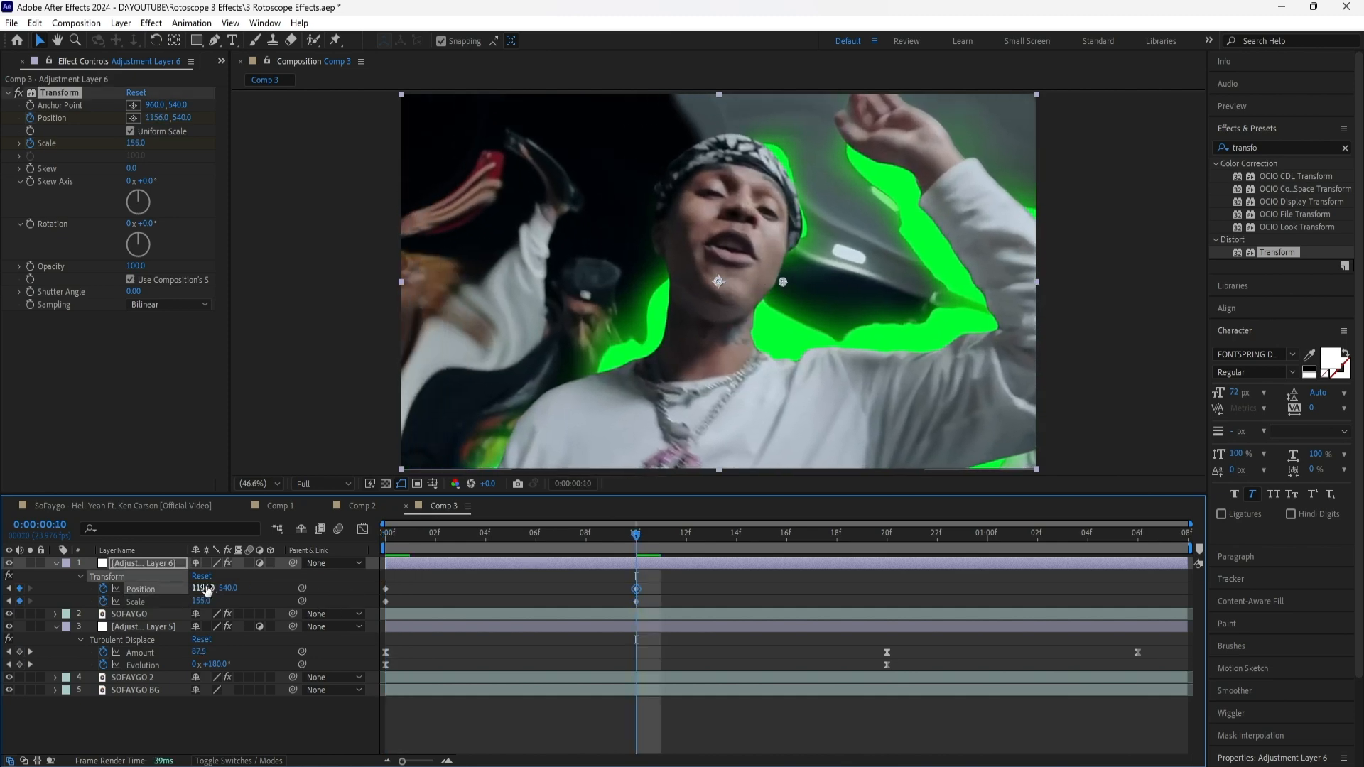
{"action": "left_click_drag", "start_coordinate": [229, 589], "coordinate": [315, 607]}
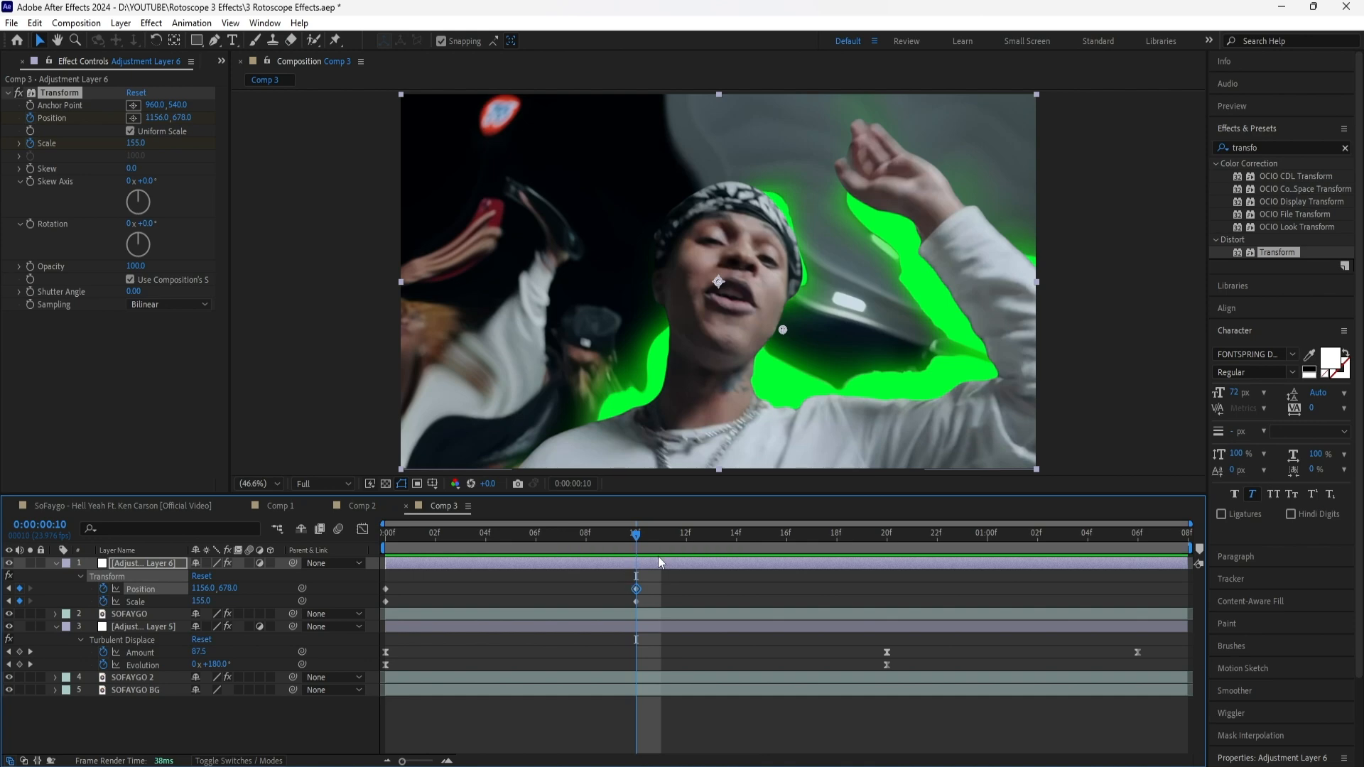
{"action": "key", "text": "space"}
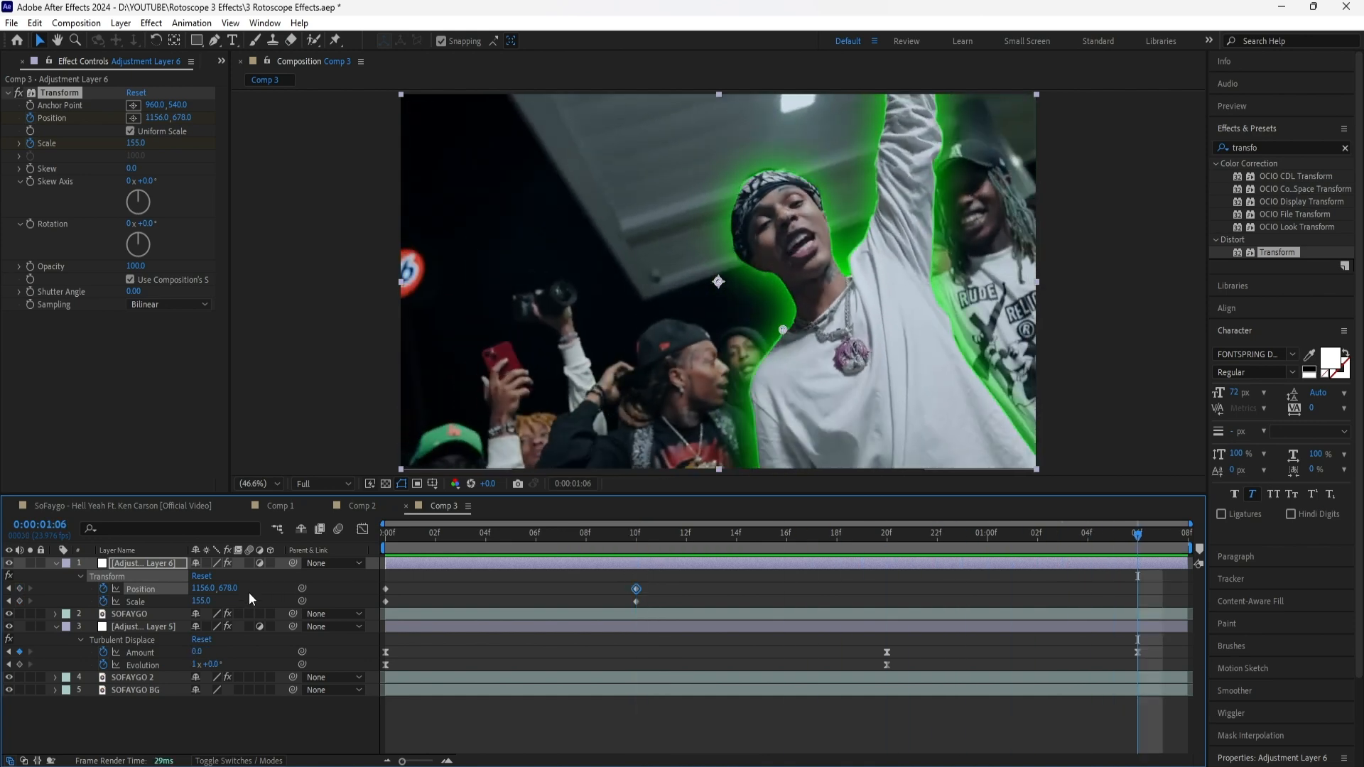
Keyframe the Transform effect at 0:00:01:06 with Position at 960, 540 and Scale at 100
{"action": "left_click", "coordinate": [206, 588]}
{"action": "type", "text": "960"}
{"action": "key", "text": "Tab"}
{"action": "type", "text": "540"}
{"action": "key", "text": "Return"}
{"action": "left_click", "coordinate": [206, 602]}
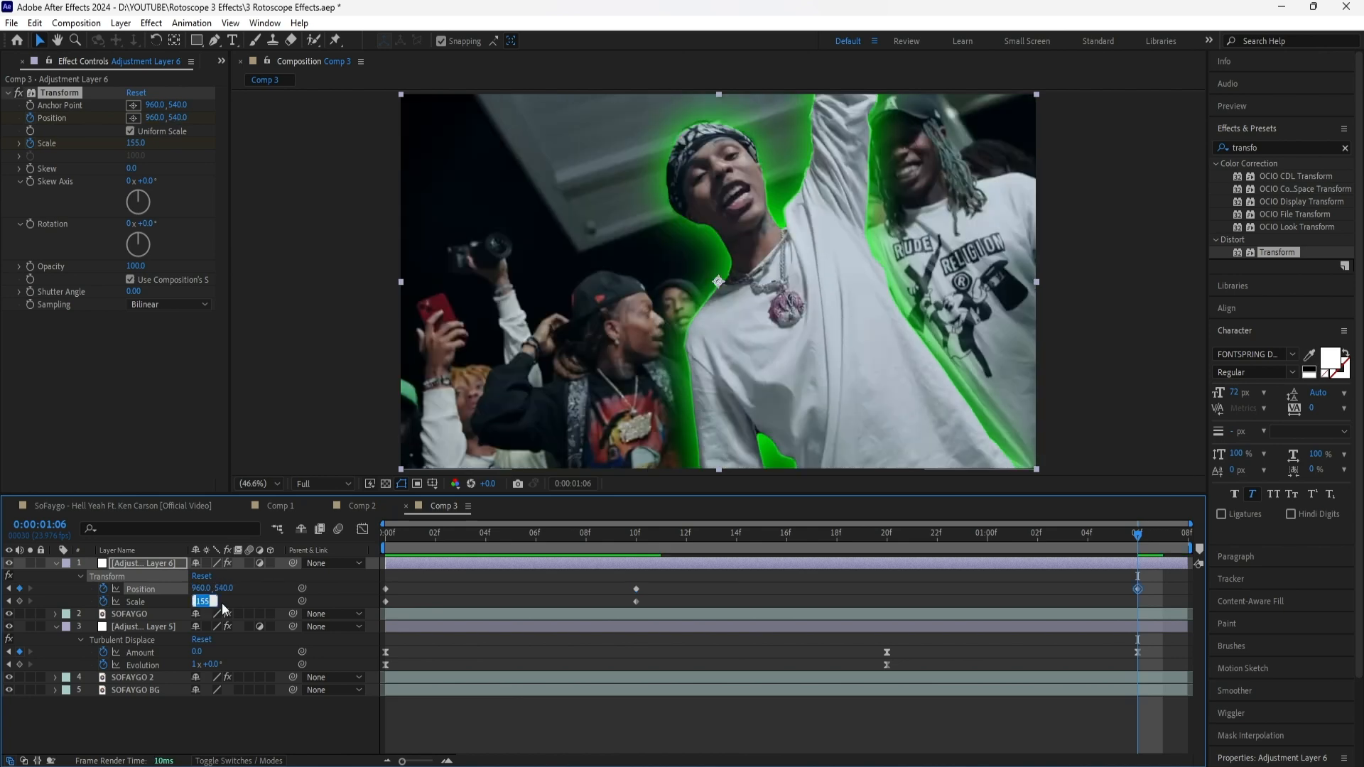
{"action": "type", "text": "100"}
{"action": "key", "text": "Return"}
Apply Easy Ease to all Transform Position and Scale keyframes and preview the zoom animation
{"action": "left_click_drag", "start_coordinate": [1150, 580], "coordinate": [387, 629]}
{"action": "right_click", "coordinate": [1137, 589]}
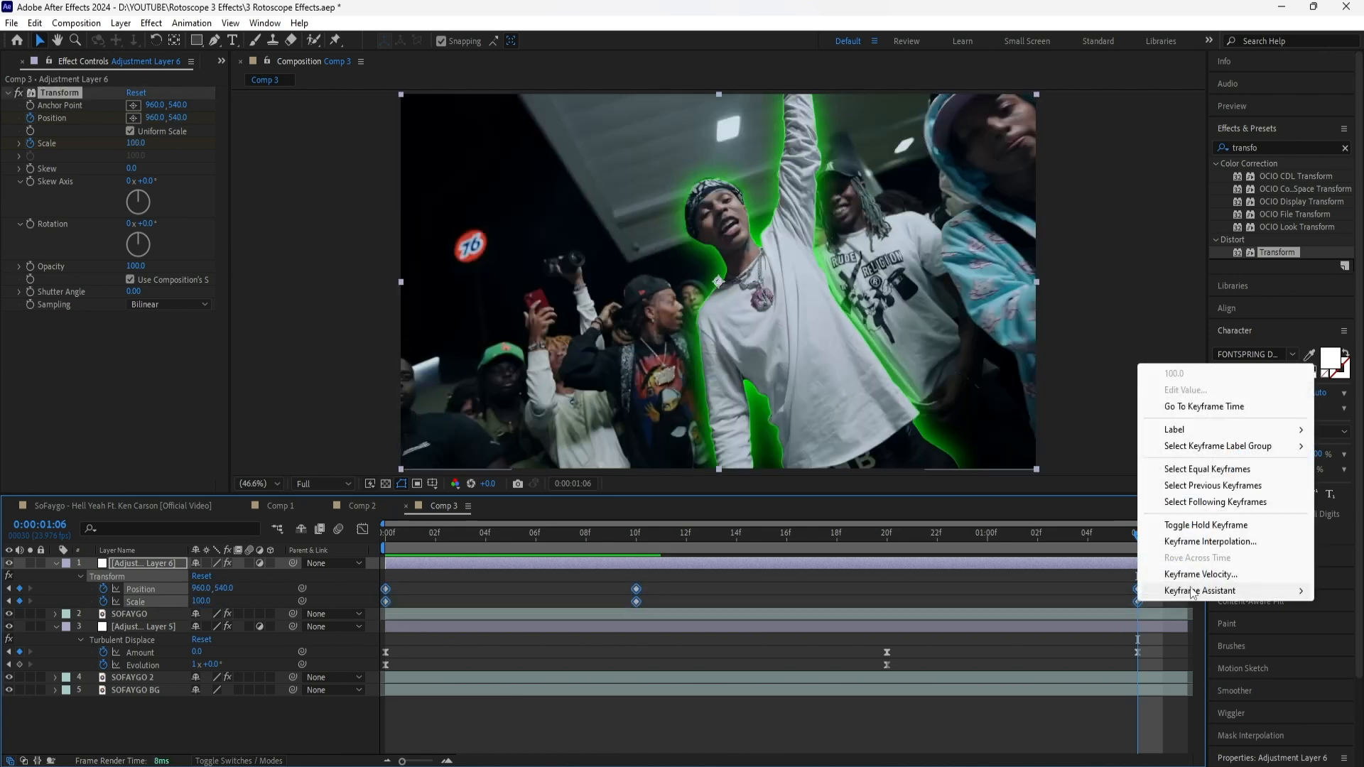
{"action": "left_click", "coordinate": [1066, 625]}
{"action": "key", "text": "space"}
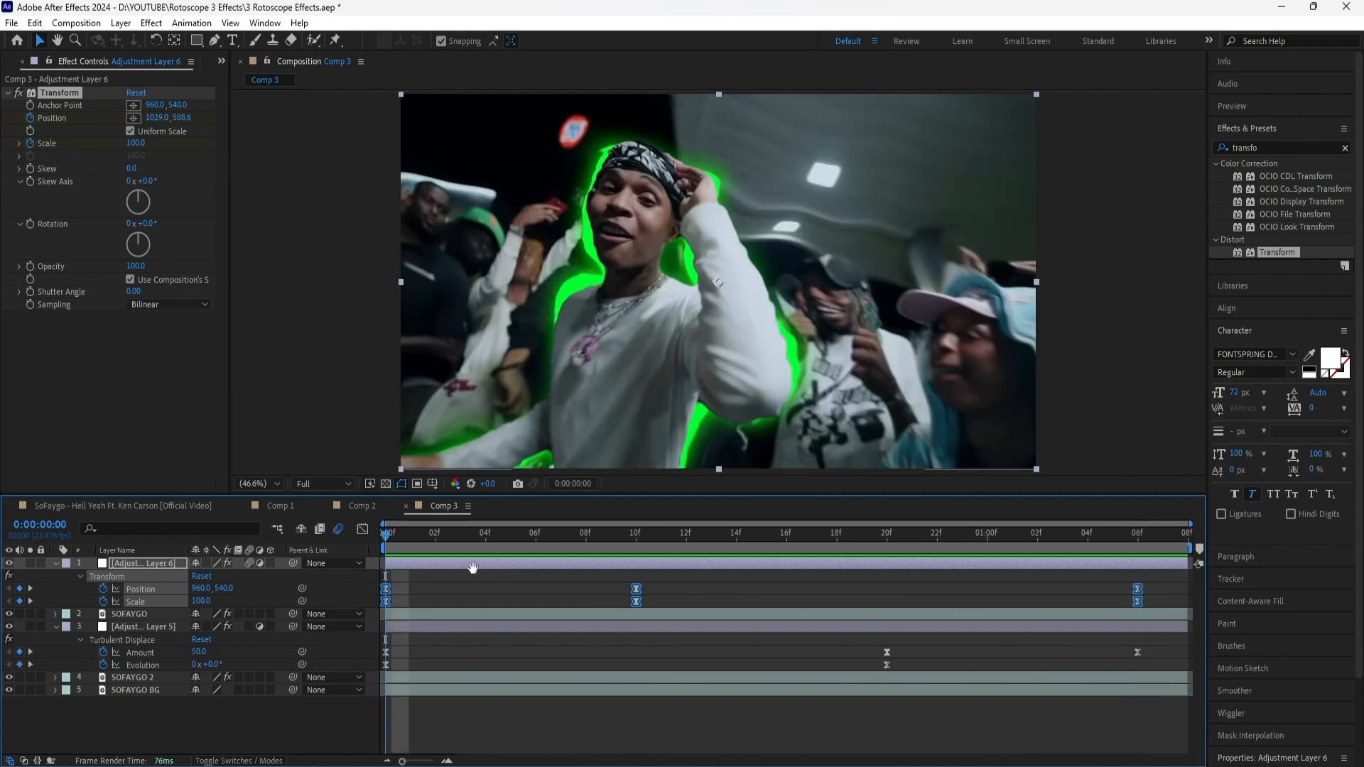